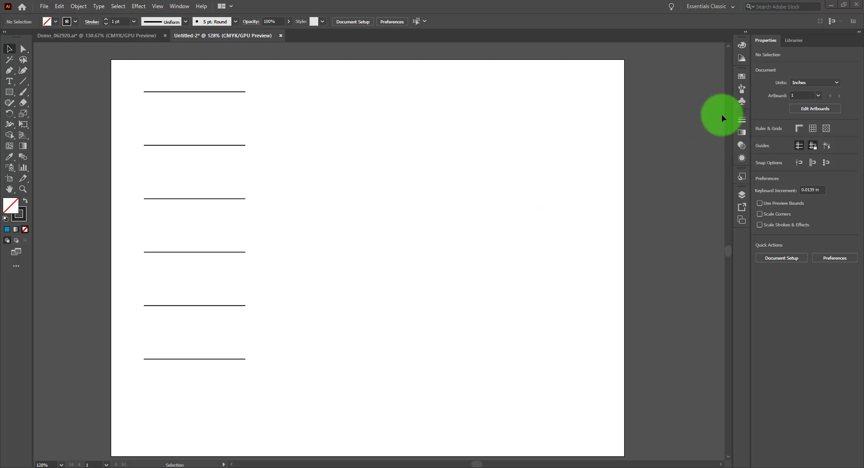
# Step: Open the Brushes panel and detach it from the dock so it floats over the artboard
pyautogui.click(743, 88)
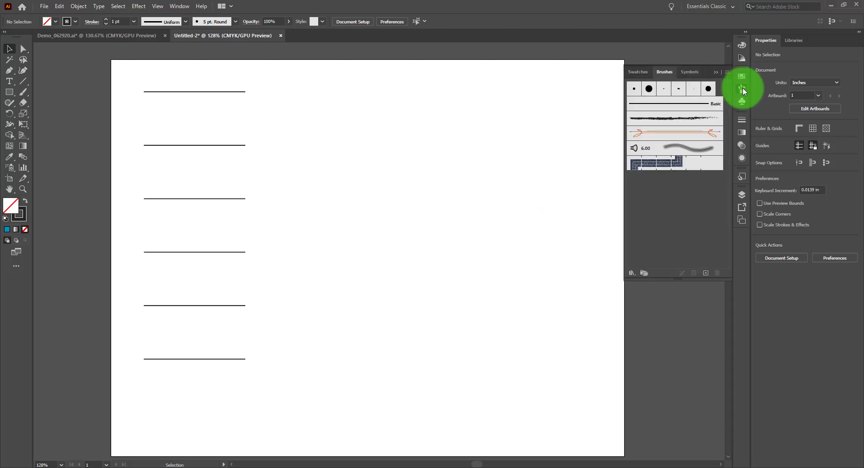
pyautogui.moveTo(667, 71)
pyautogui.mouseDown()
pyautogui.moveTo(465, 74)
pyautogui.moveTo(481, 69)
pyautogui.mouseUp()
pyautogui.click(743, 77)
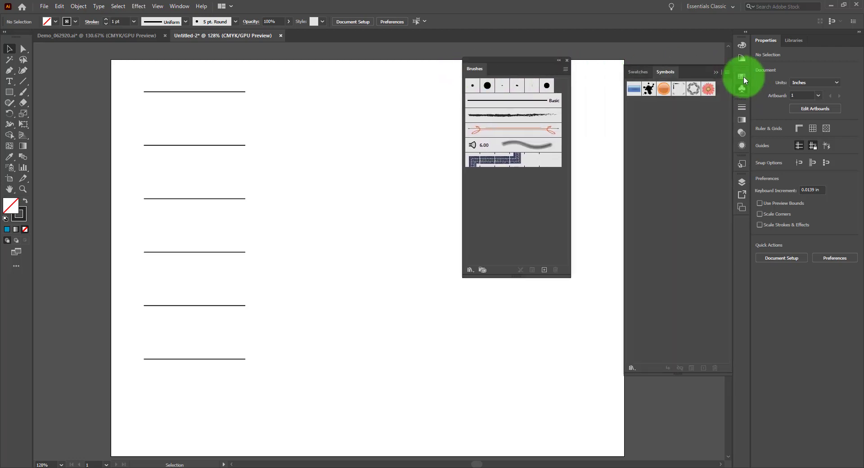
pyautogui.click(742, 90)
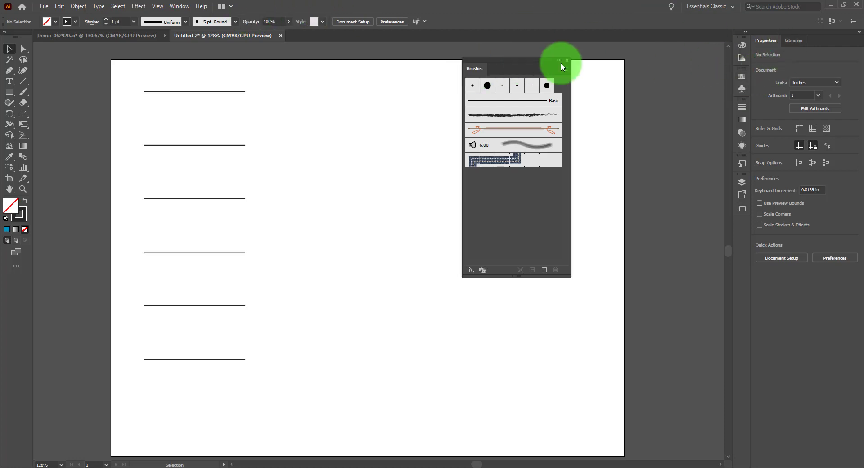
# Step: Collapse the floating Brushes panel to an icon and expand it again
pyautogui.doubleClick(544, 69)
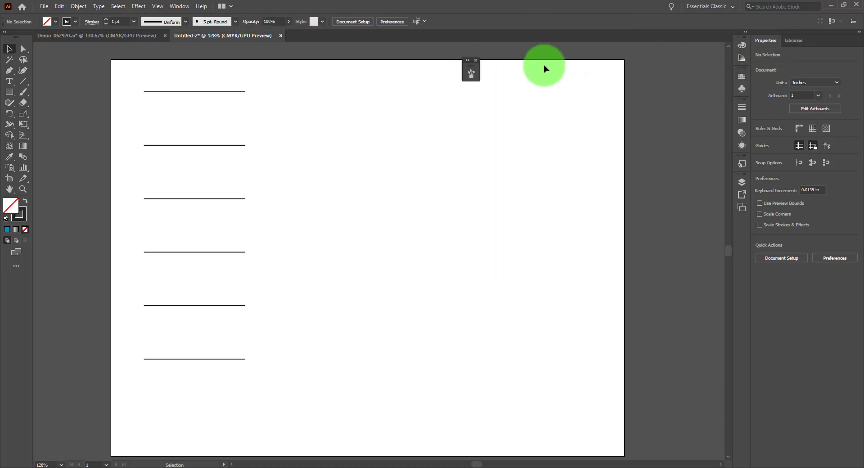
pyautogui.click(468, 63)
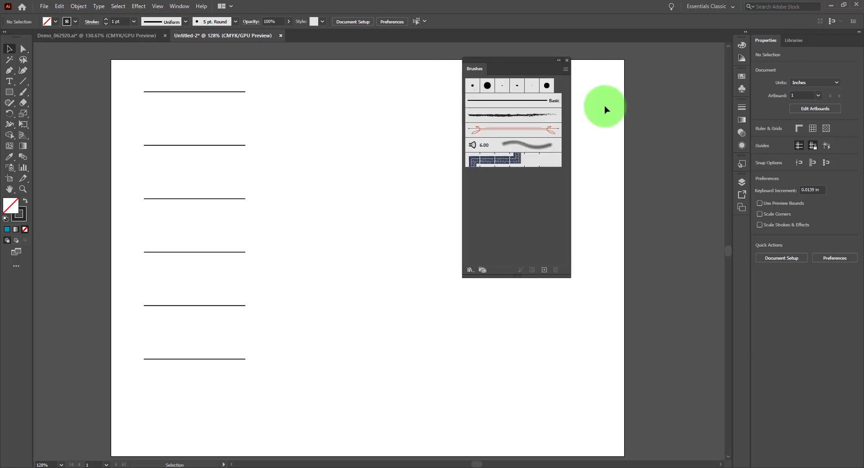
pyautogui.click(182, 6)
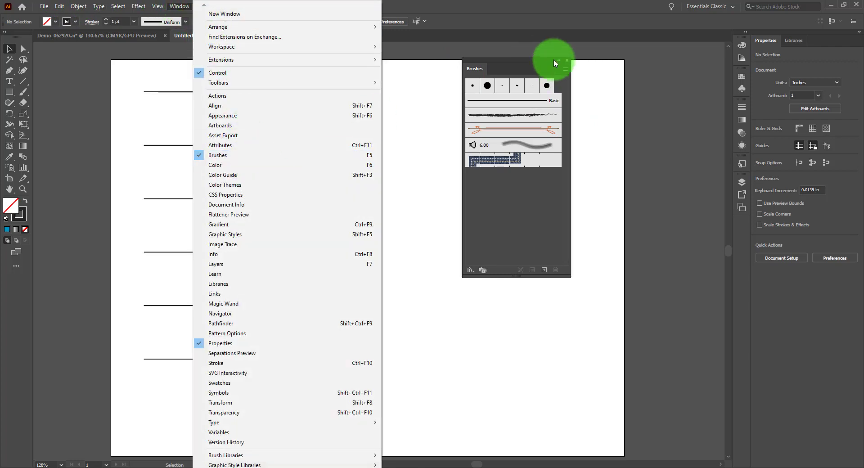
pyautogui.click(540, 60)
# Step: Reopen the Brushes panel at full size and place it floating across the artboard's right edge
pyautogui.moveTo(538, 61)
pyautogui.mouseDown()
pyautogui.moveTo(588, 54)
pyautogui.moveTo(602, 78)
pyautogui.mouseUp()
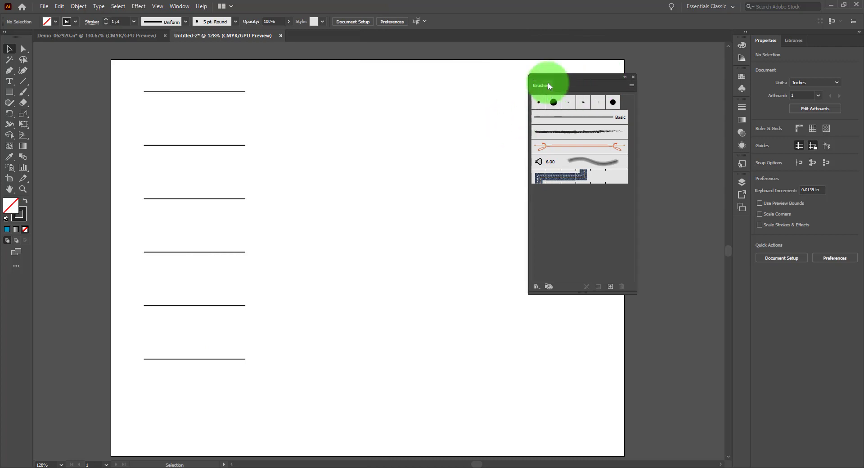
pyautogui.click(624, 76)
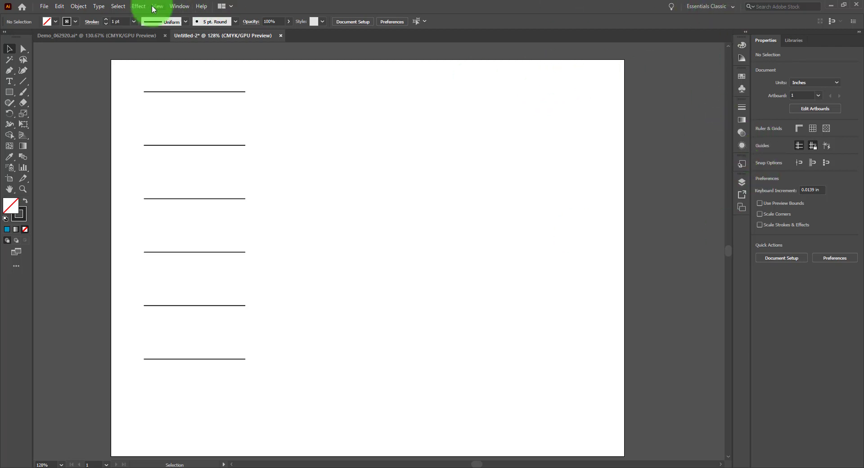
pyautogui.click(180, 6)
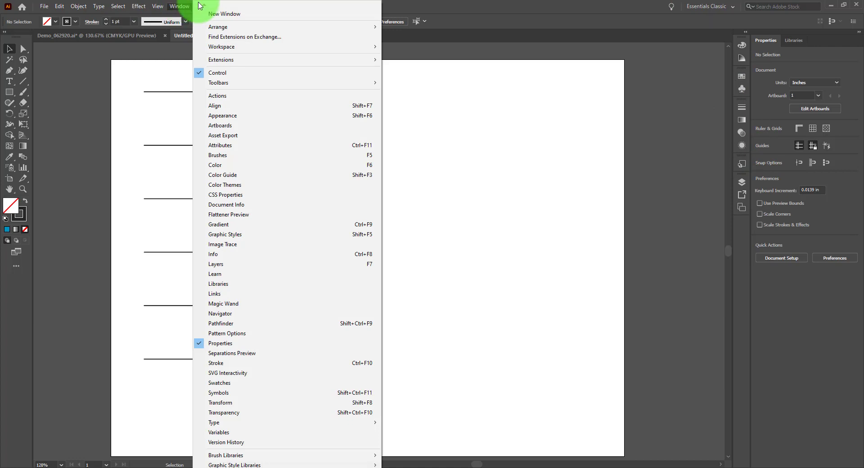
pyautogui.click(237, 158)
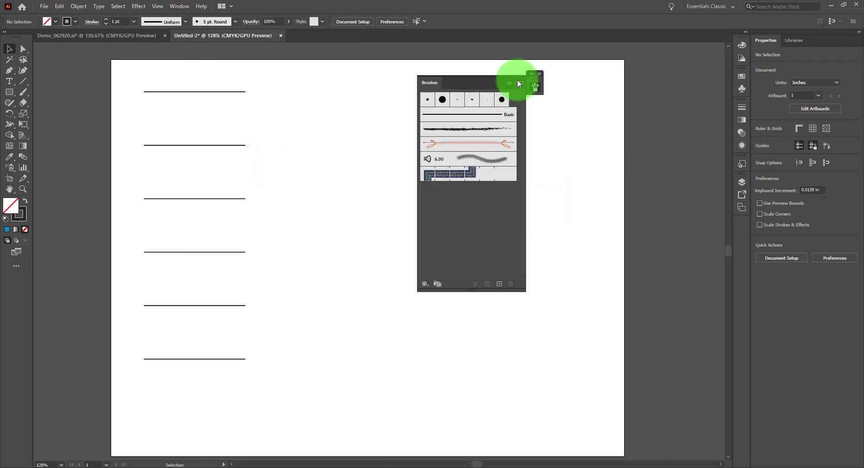
pyautogui.click(532, 75)
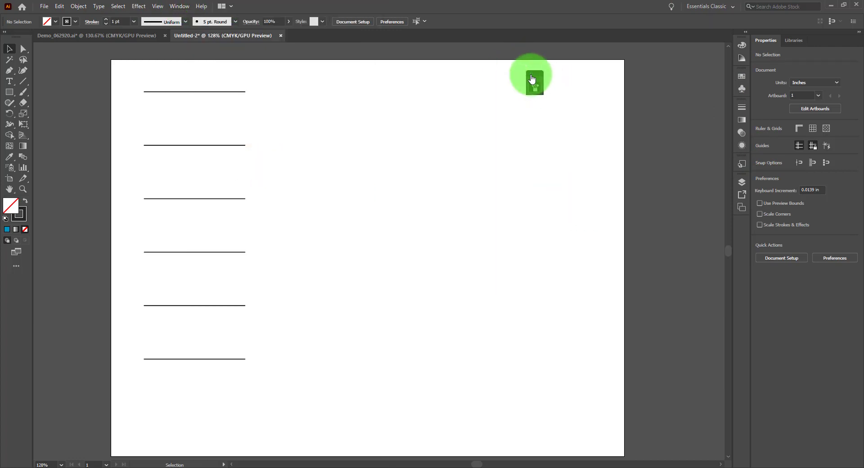
pyautogui.moveTo(599, 73)
pyautogui.mouseDown()
pyautogui.moveTo(651, 42)
pyautogui.moveTo(652, 66)
pyautogui.mouseUp()
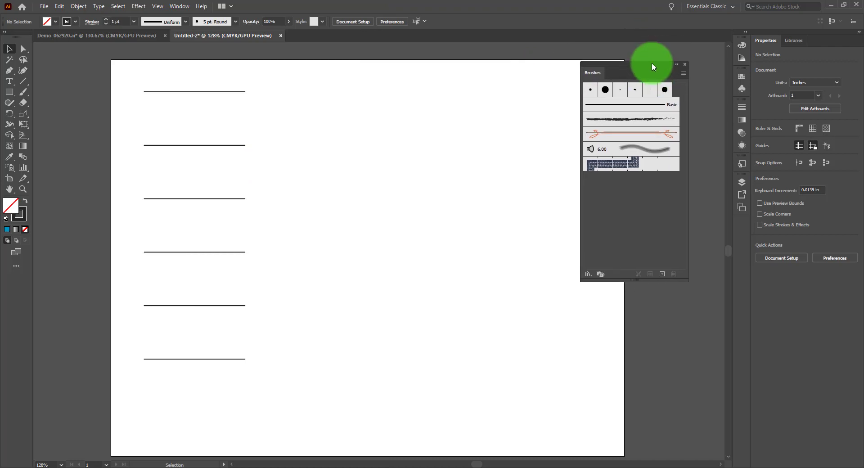
pyautogui.moveTo(200, 88); pyautogui.dragTo(206, 378)
pyautogui.click(317, 113)
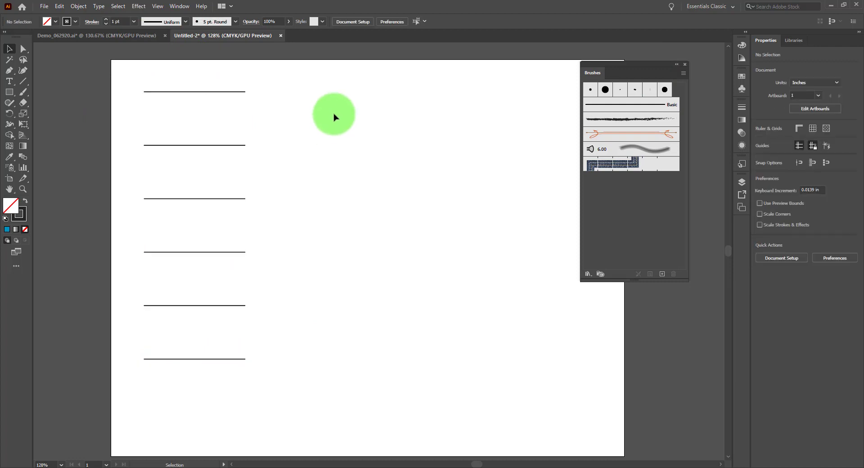
# Step: Change the top line's stroke colour to green and set its weight to 8 pt
pyautogui.click(181, 92)
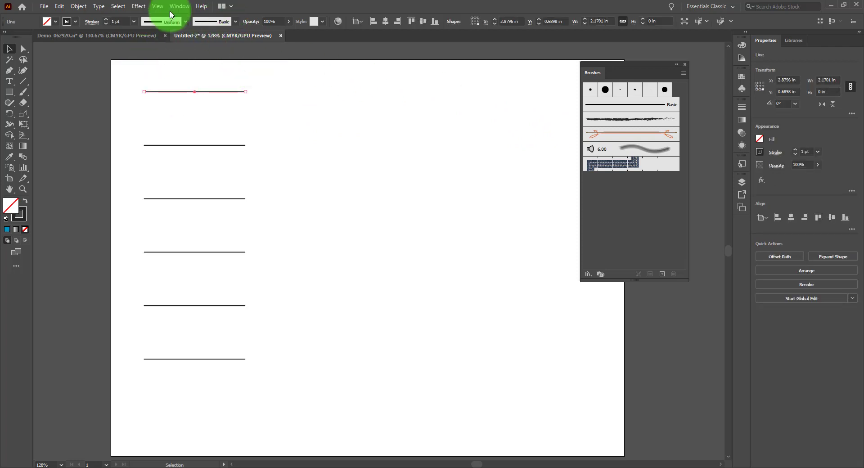
pyautogui.click(106, 19)
pyautogui.click(106, 20)
pyautogui.click(106, 20)
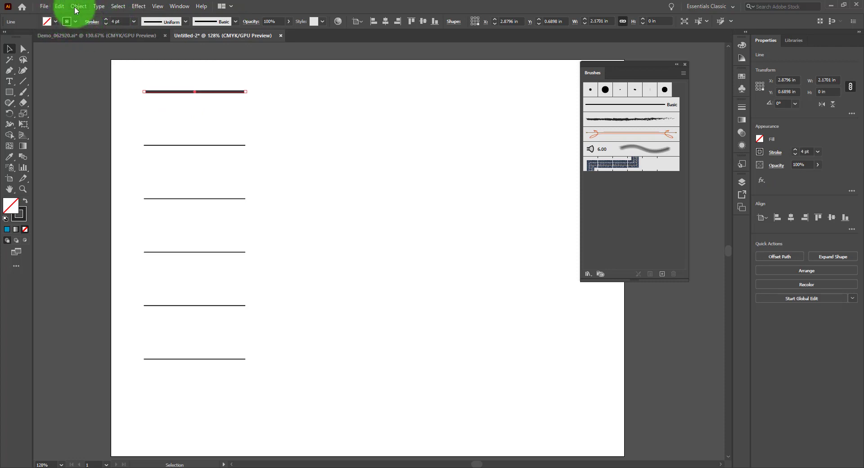
pyautogui.click(75, 21)
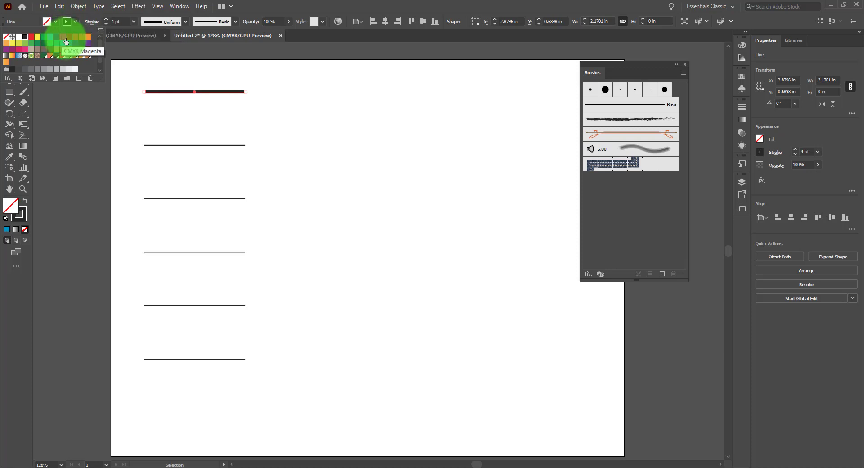
pyautogui.click(66, 55)
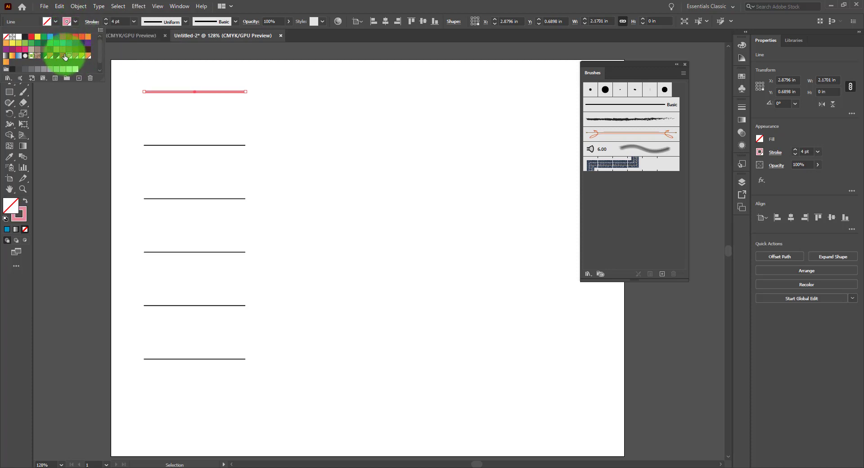
pyautogui.click(63, 56)
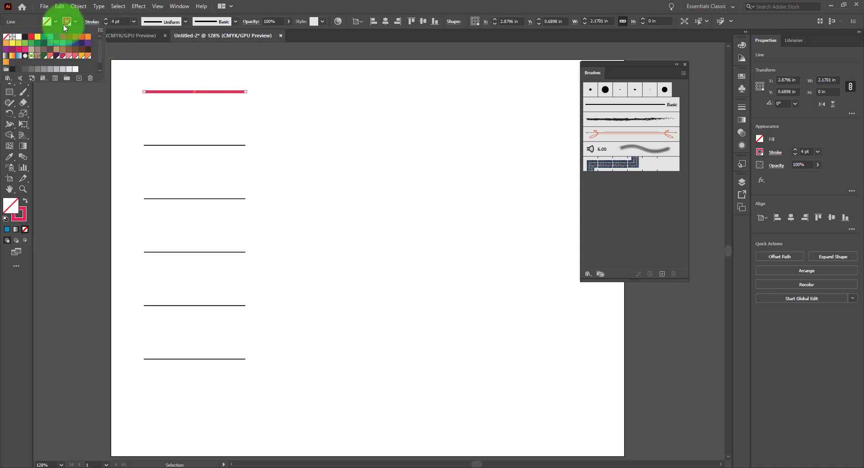
pyautogui.click(37, 44)
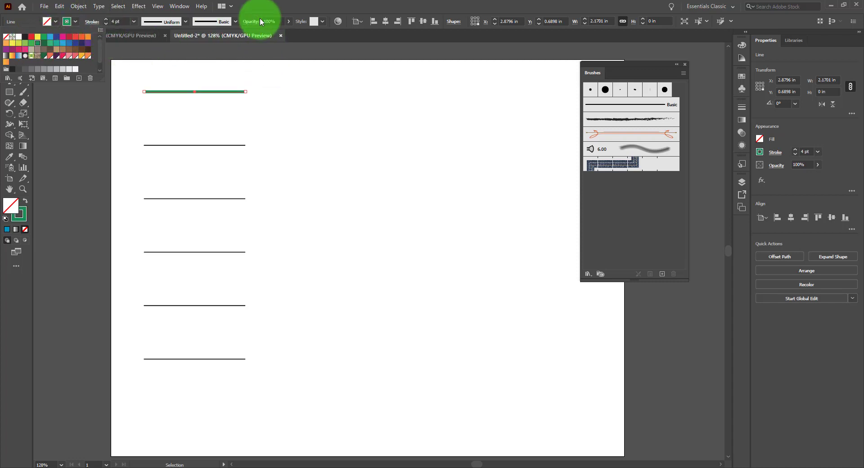
pyautogui.click(106, 20)
pyautogui.click(107, 20)
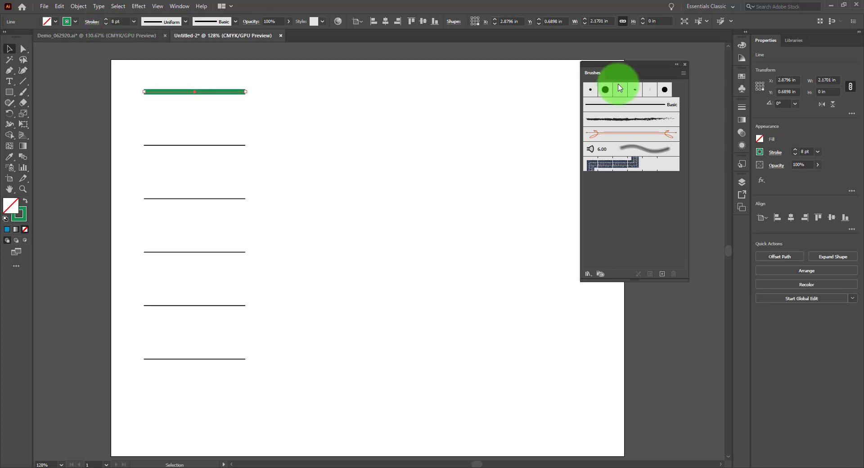
# Step: Apply the tapered variable width profile that is thickest near the right end to the green line
pyautogui.click(745, 107)
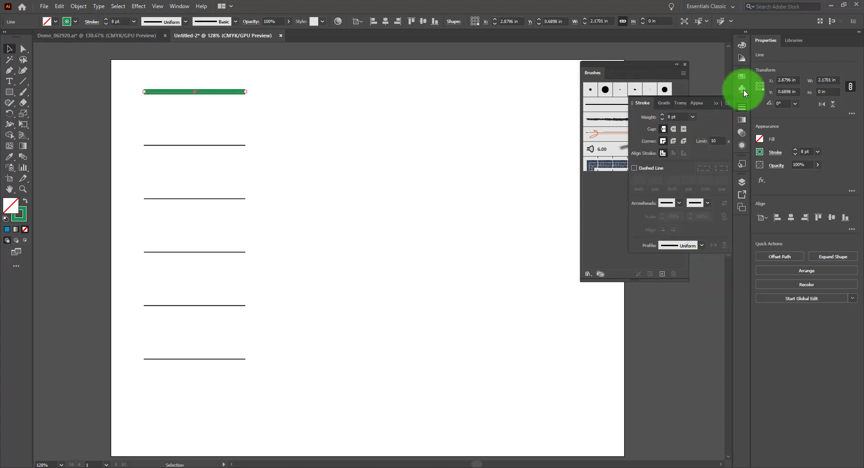
pyautogui.click(745, 106)
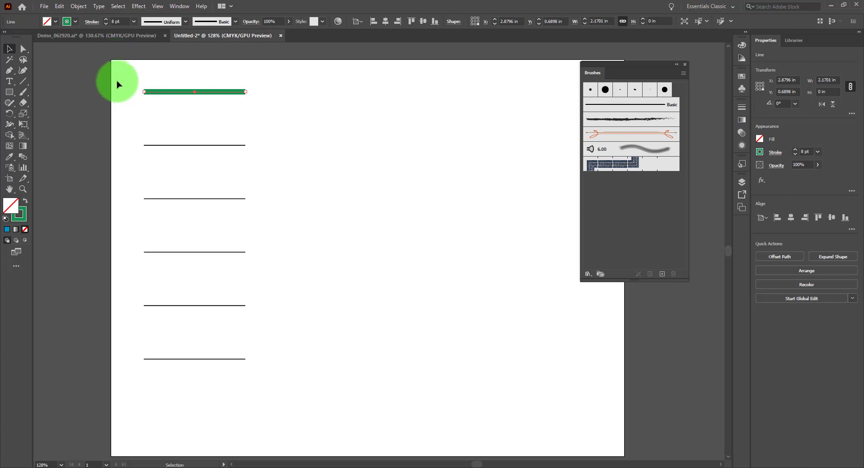
pyautogui.click(185, 22)
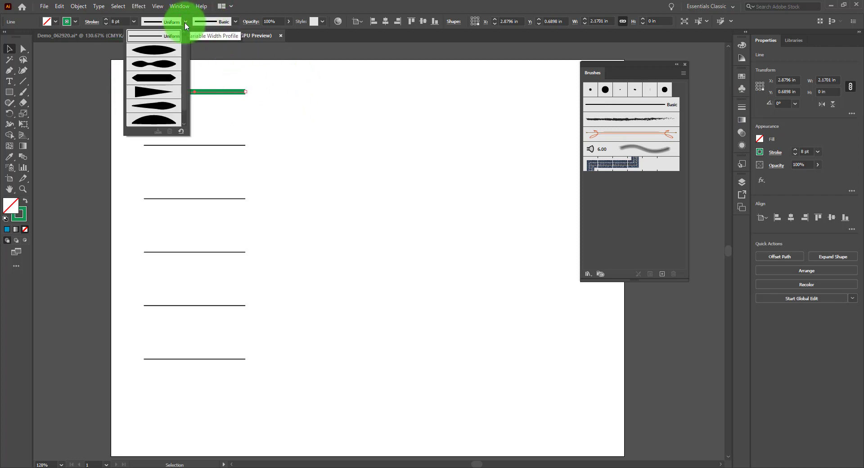
pyautogui.click(164, 57)
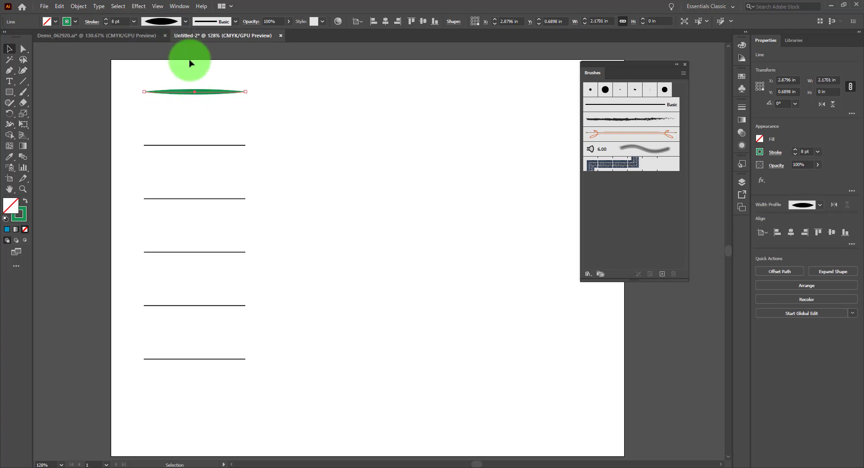
pyautogui.click(188, 23)
pyautogui.click(165, 96)
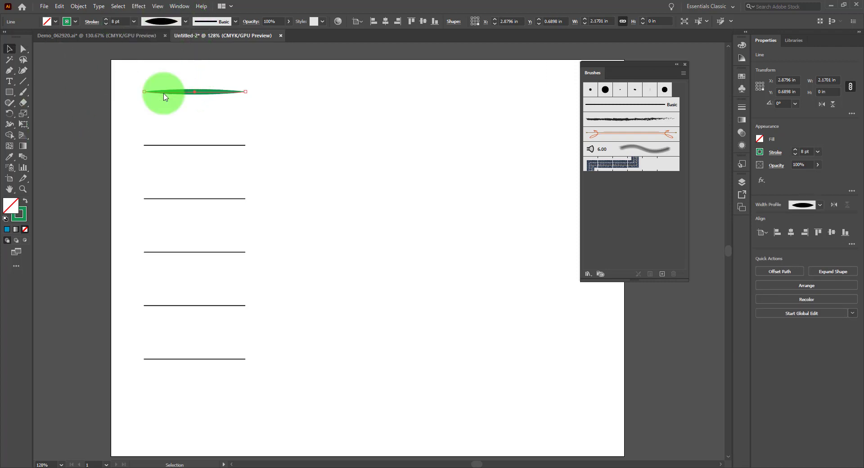
pyautogui.click(295, 86)
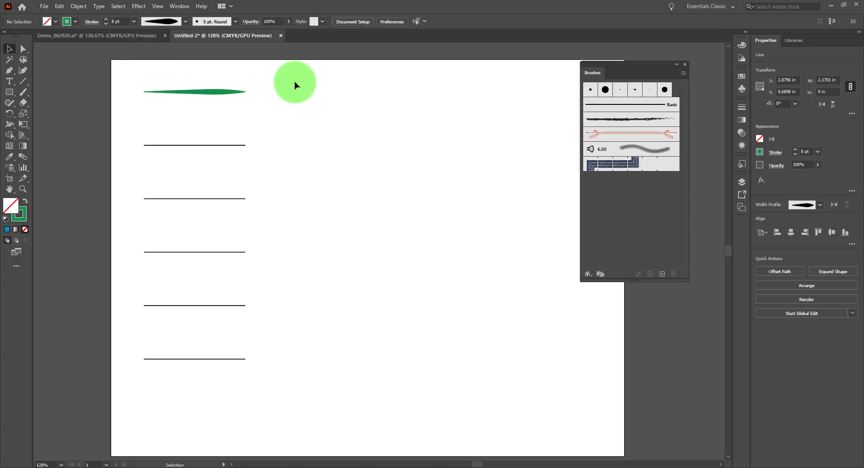
pyautogui.click(215, 93)
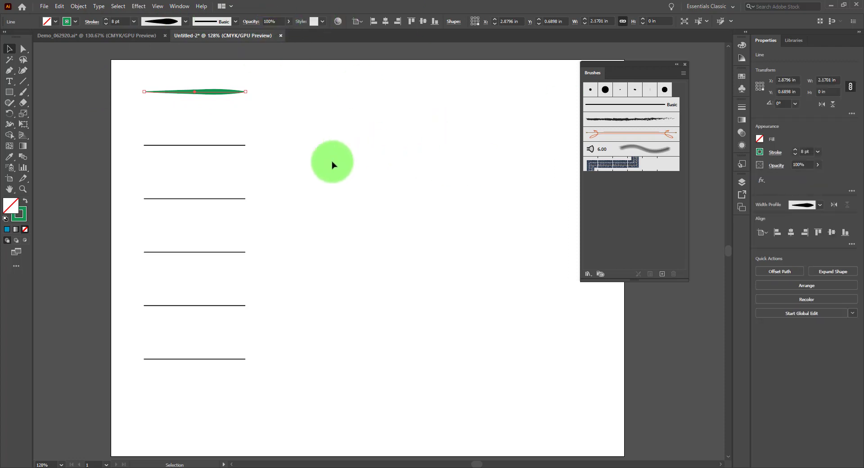
# Step: Try the 5 pt. Round, 15 pt. Round and 3 pt. Oval brushes on the second line, ending with 5 pt. Flat
pyautogui.click(201, 148)
pyautogui.click(199, 145)
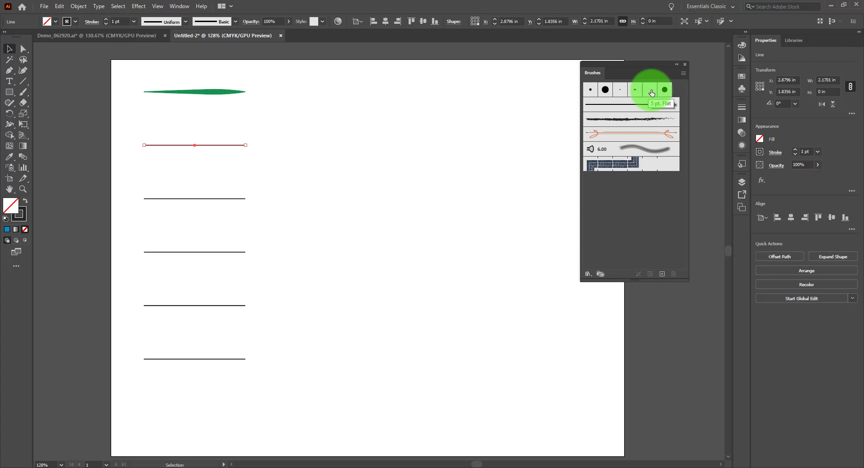
pyautogui.click(591, 90)
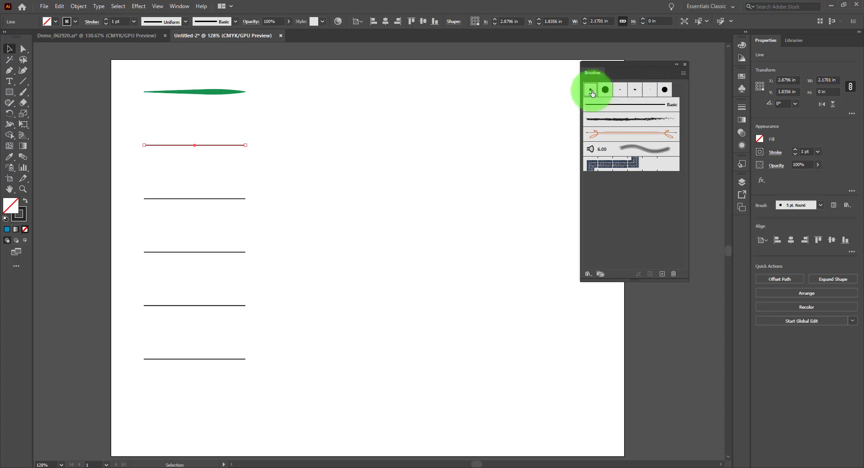
pyautogui.click(606, 92)
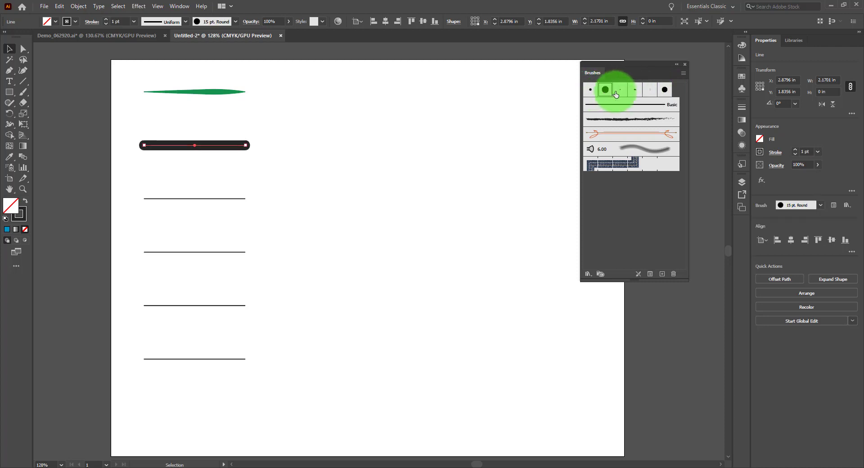
pyautogui.click(619, 93)
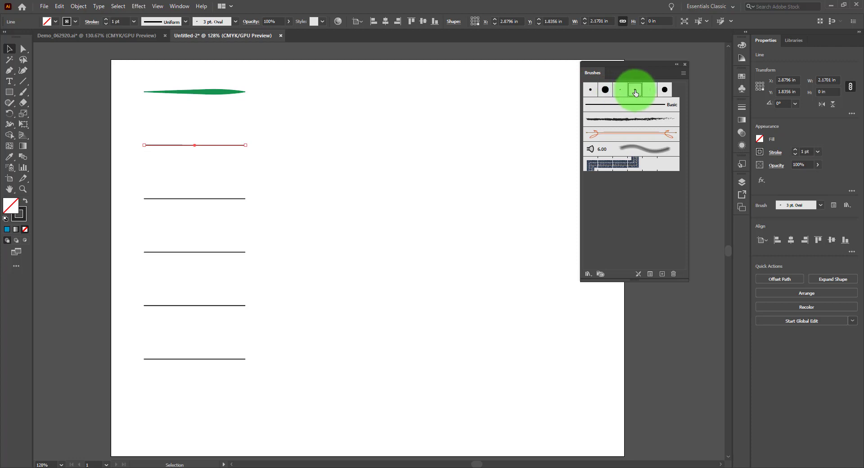
pyautogui.click(650, 89)
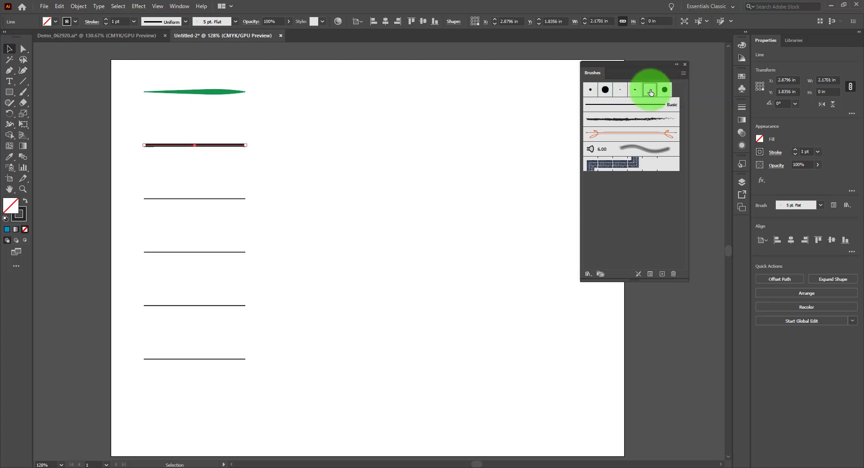
# Step: Change the second line's stroke colour to pinkish red and set its weight to 3 pt
pyautogui.click(74, 22)
pyautogui.click(65, 56)
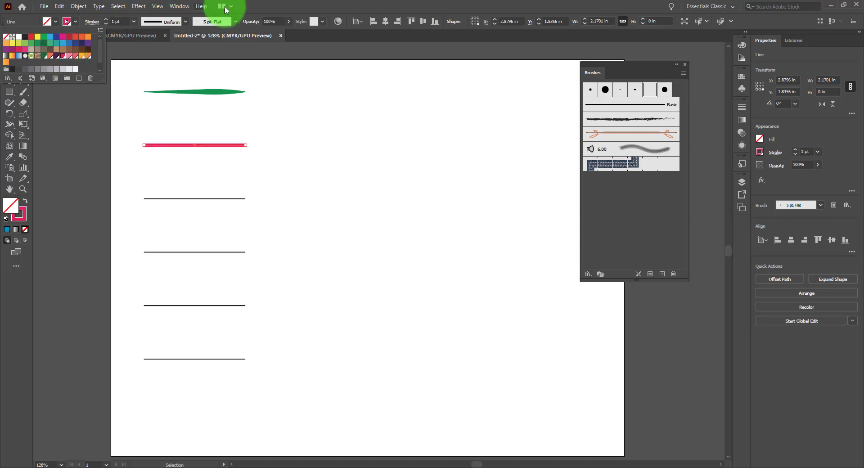
pyautogui.click(105, 19)
pyautogui.click(106, 19)
pyautogui.click(106, 20)
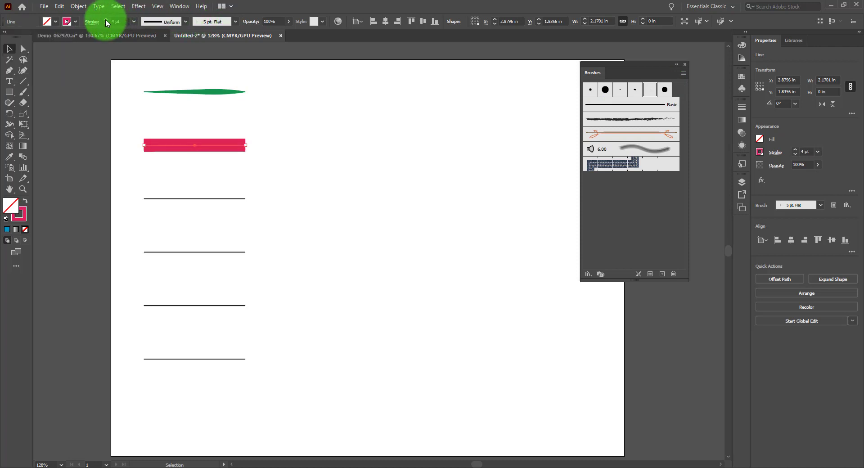
pyautogui.click(106, 19)
pyautogui.click(106, 20)
pyautogui.click(107, 24)
pyautogui.click(106, 24)
pyautogui.click(106, 24)
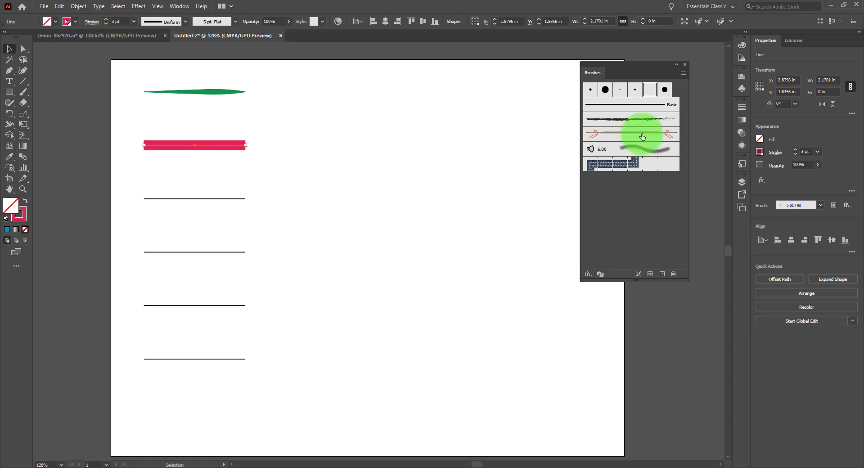
# Step: Apply the 5 pt. Oval brush to the second line and paint a freehand zigzag stroke about 2.95 in wide beside it
pyautogui.click(635, 90)
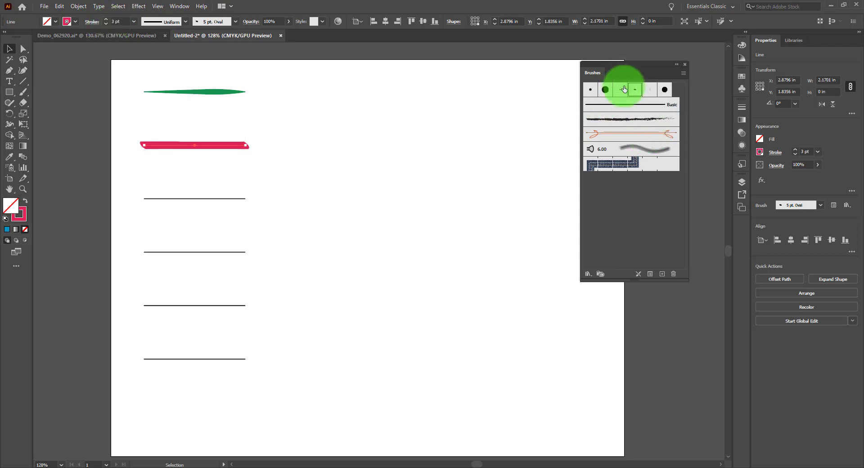
pyautogui.click(23, 92)
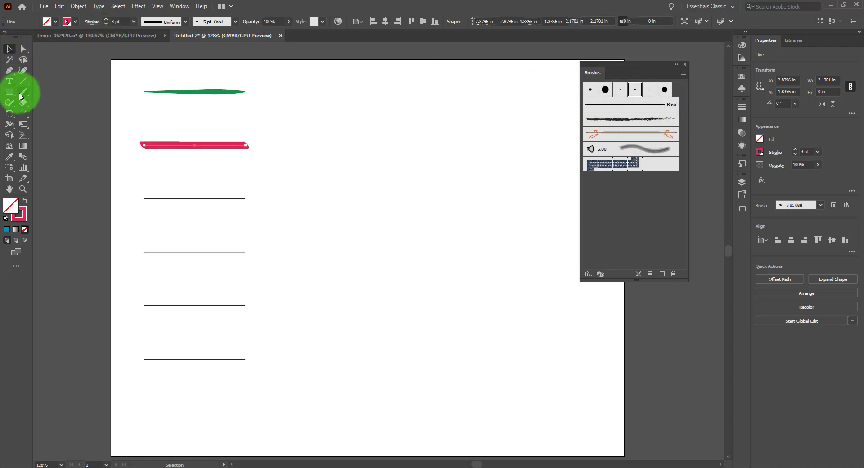
pyautogui.moveTo(269, 131)
pyautogui.mouseDown()
pyautogui.moveTo(311, 119)
pyautogui.moveTo(356, 155)
pyautogui.moveTo(414, 123)
pyautogui.mouseUp()
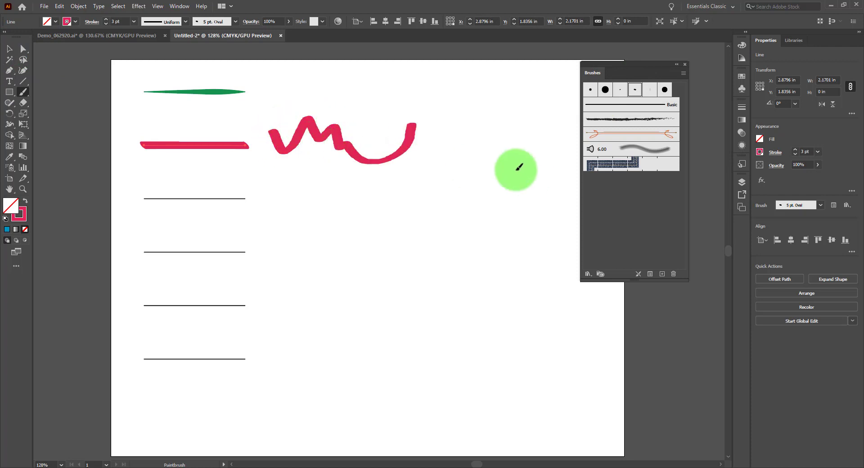
# Step: Try the 3 pt. Oval brush on the painted zigzag stroke, ending with 5 pt. Flat
pyautogui.click(8, 47)
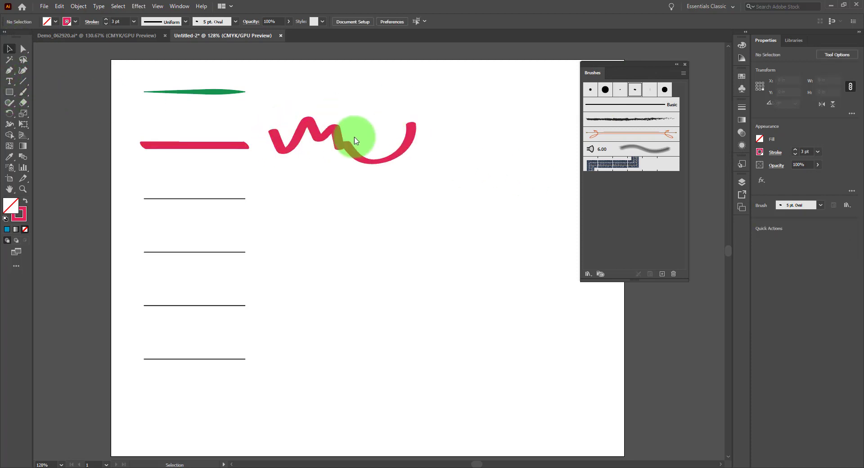
pyautogui.click(376, 152)
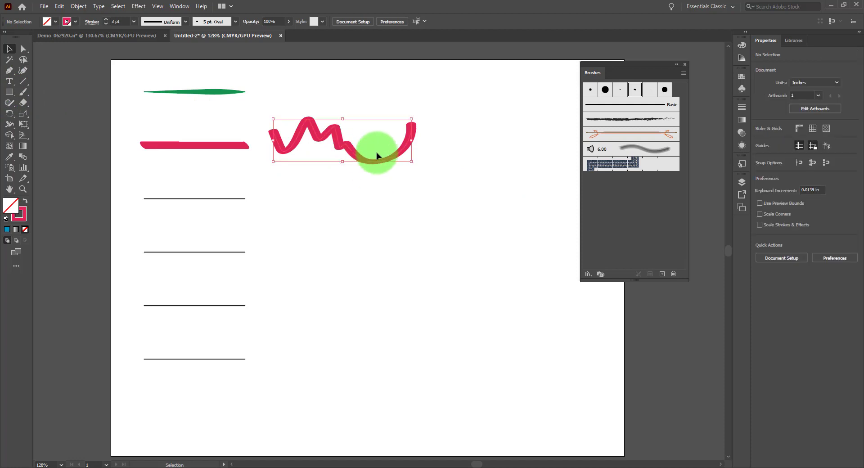
pyautogui.click(621, 91)
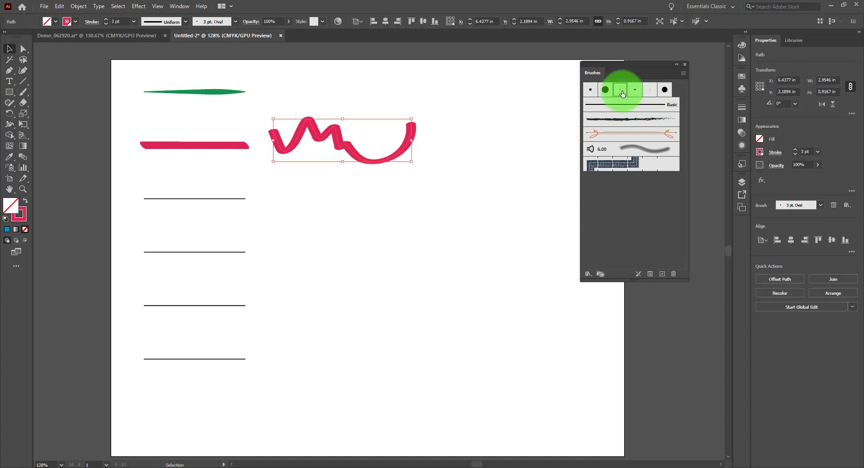
pyautogui.click(648, 92)
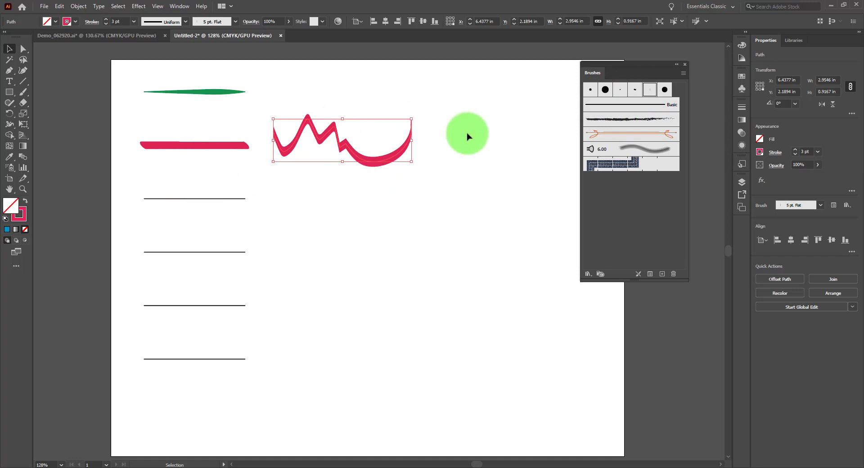
pyautogui.click(488, 129)
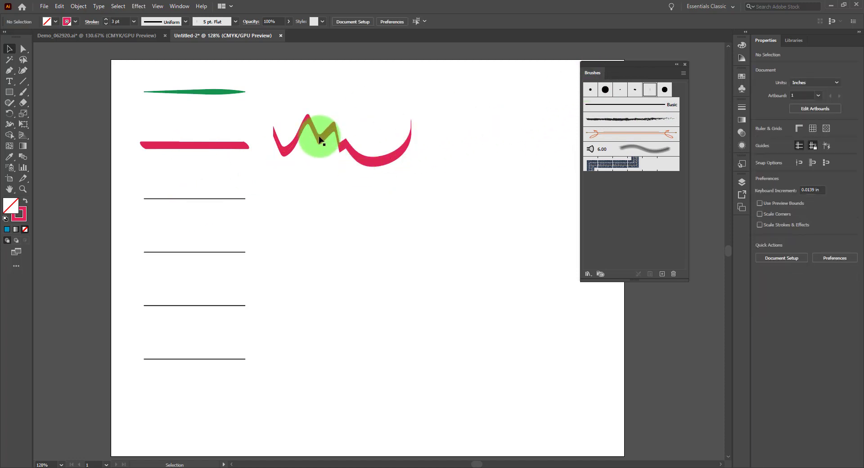
# Step: Select the third line and open the Decorative_Scatter brush library, placed clear of the Brushes panel and enlarged to show more brushes
pyautogui.click(242, 199)
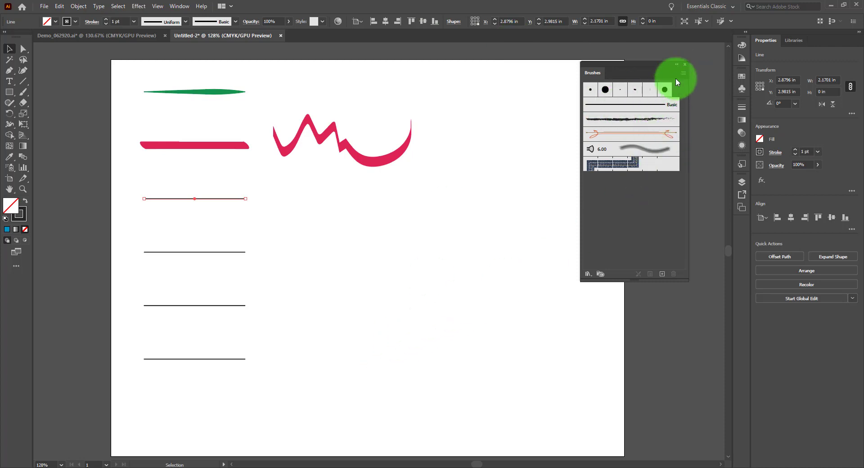
pyautogui.click(588, 274)
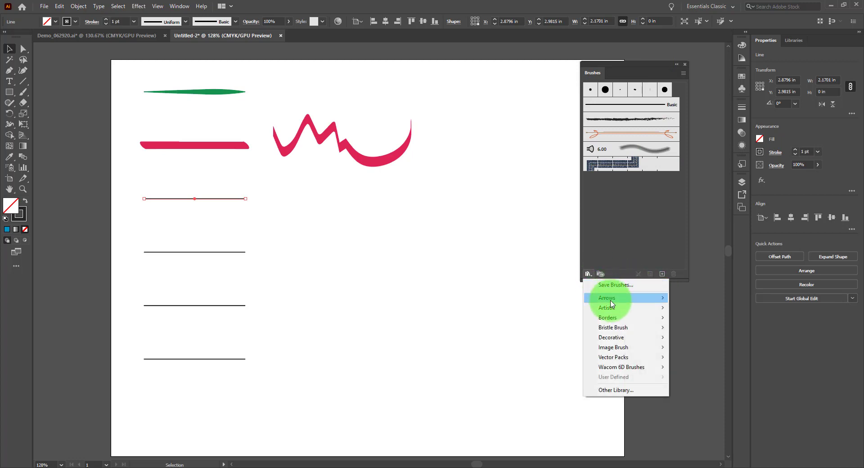
pyautogui.moveTo(620, 318)
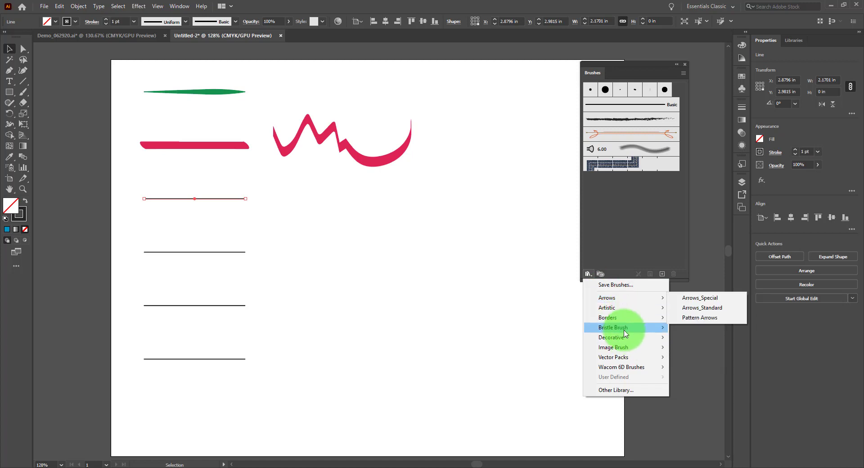
pyautogui.click(704, 347)
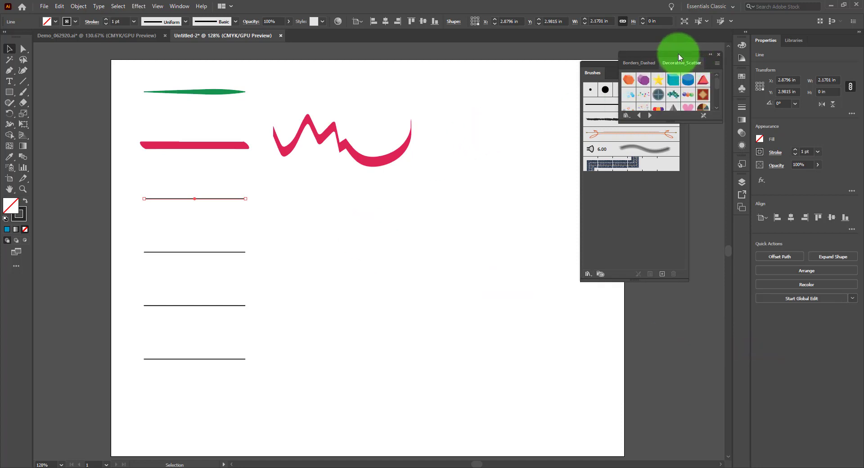
pyautogui.moveTo(679, 57)
pyautogui.mouseDown()
pyautogui.moveTo(579, 55)
pyautogui.moveTo(502, 77)
pyautogui.mouseUp()
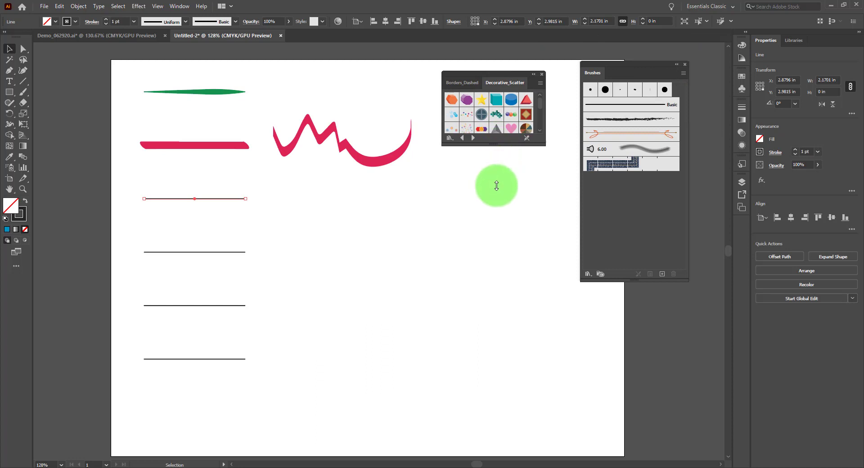
pyautogui.moveTo(496, 186); pyautogui.dragTo(496, 198)
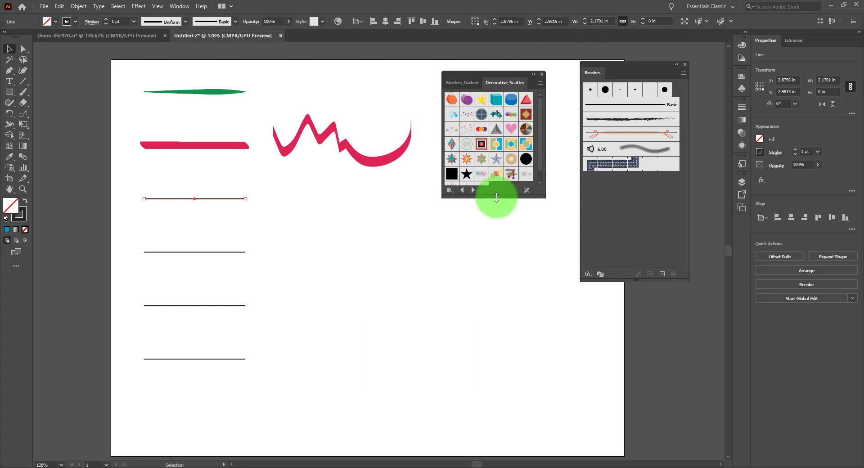
# Step: Try the Dot Rings, Dots, Hearts and transparent squares scatter brushes on the third line, ending with the pale pastel shapes brush
pyautogui.click(468, 130)
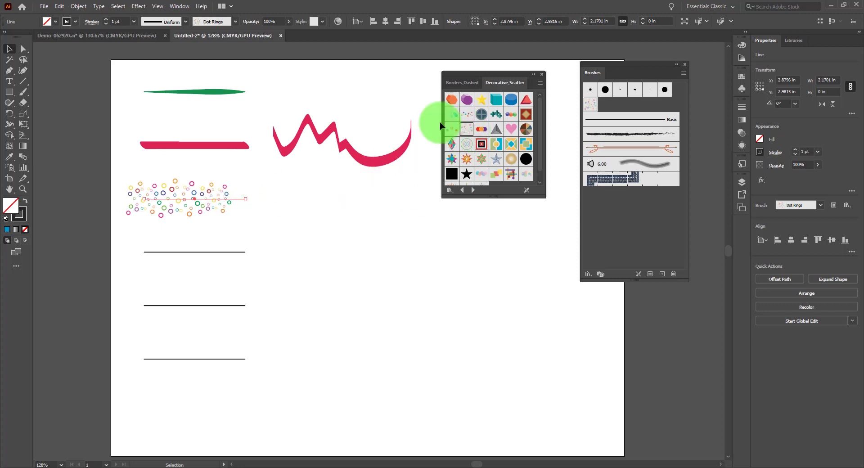
pyautogui.click(451, 129)
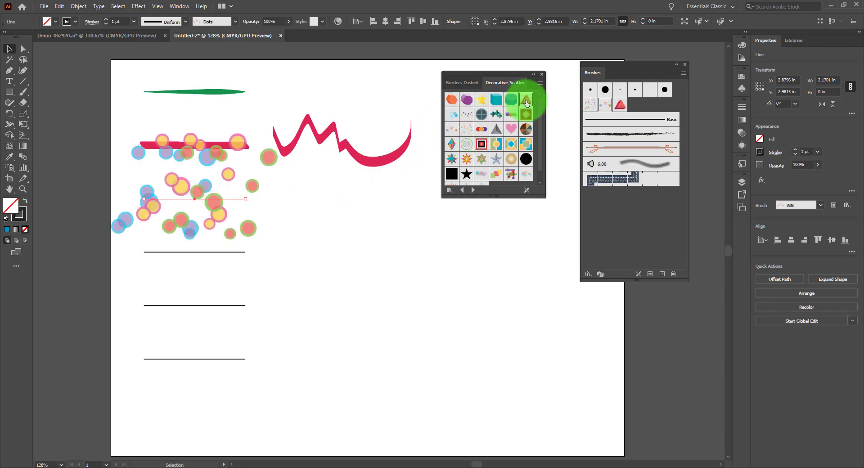
pyautogui.click(511, 130)
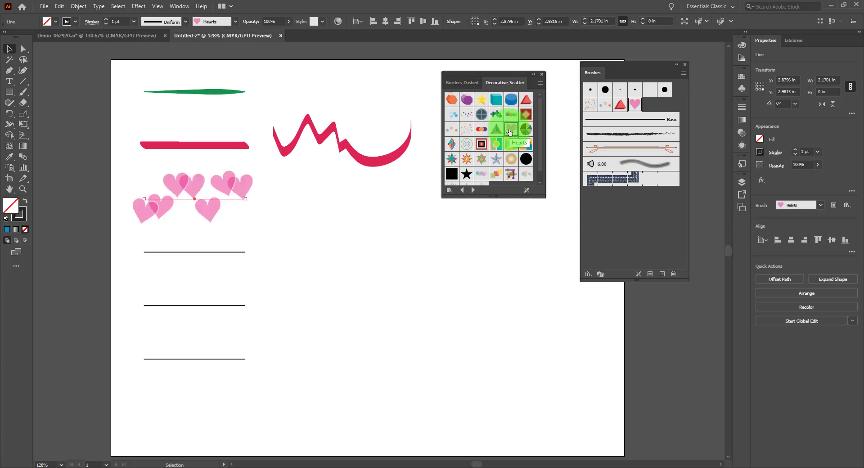
pyautogui.click(496, 174)
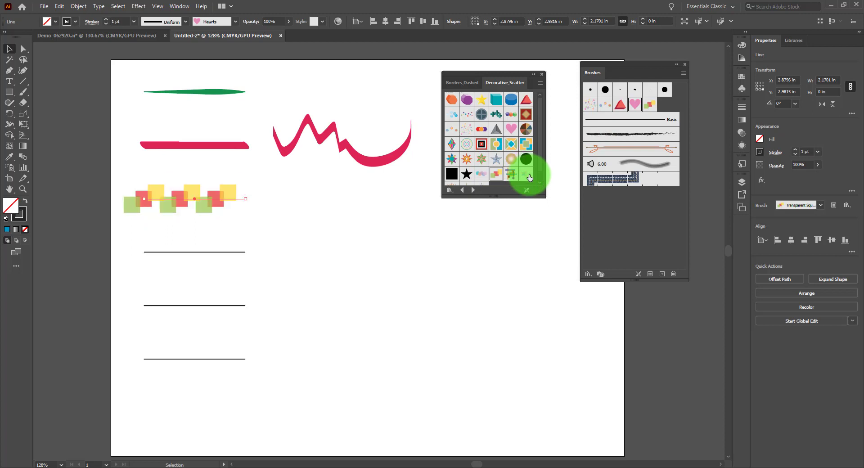
pyautogui.click(527, 176)
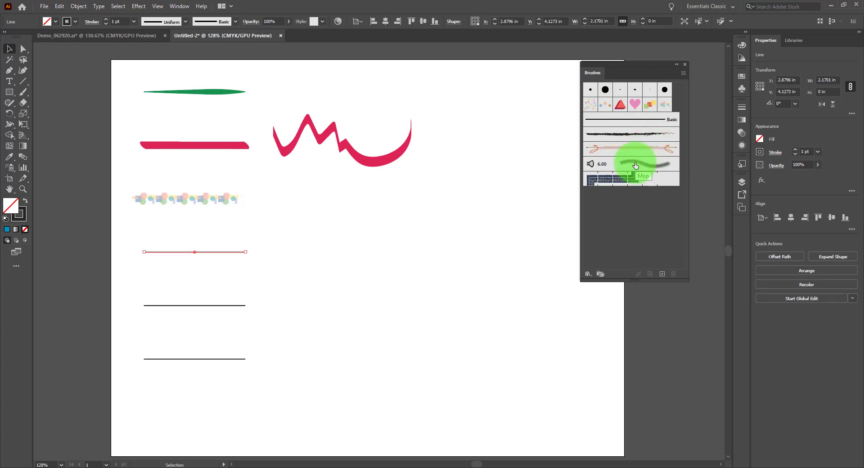
# Step: Examine the brush types offered for a new brush without creating one
pyautogui.moveTo(635, 165); pyautogui.dragTo(683, 272)
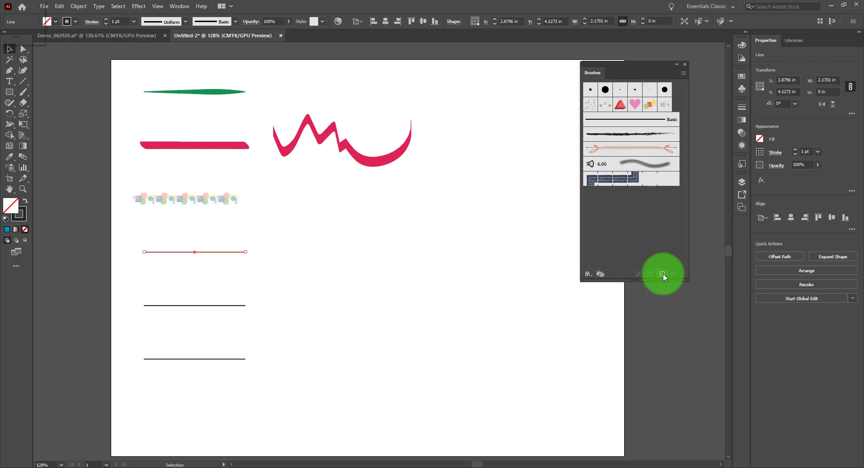
pyautogui.click(662, 274)
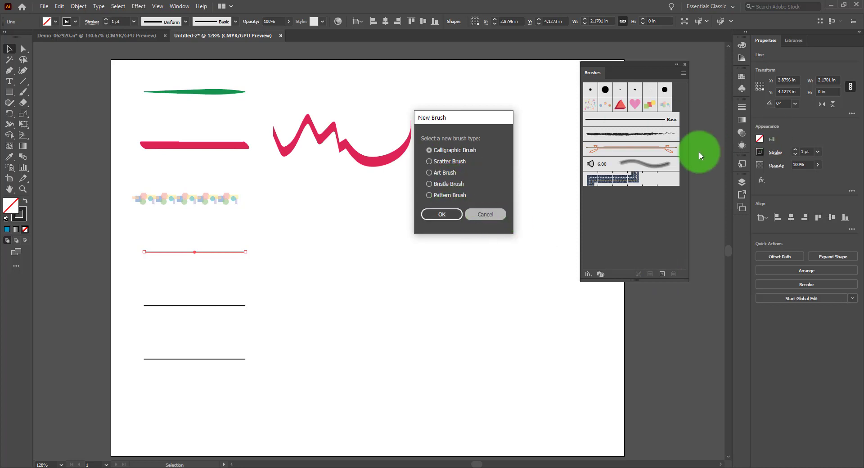
pyautogui.click(485, 214)
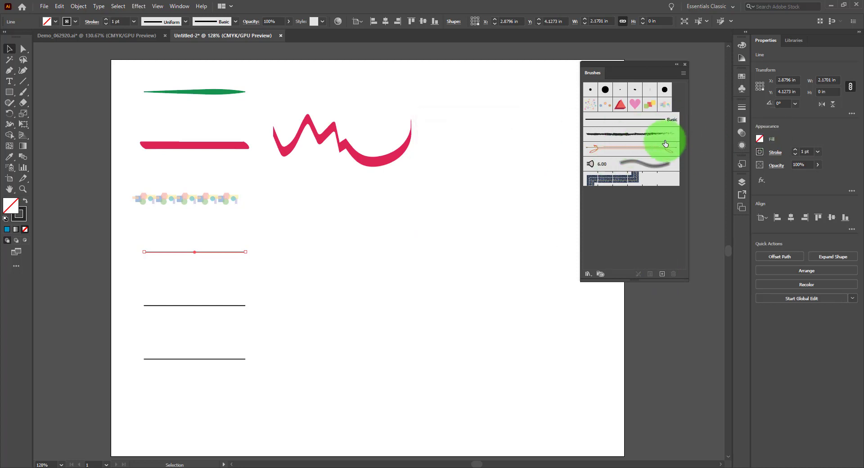
# Step: Apply the rough charcoal-like art brush to the fourth line and paint a wavy stroke about 4.32 in wide beside it
pyautogui.click(655, 135)
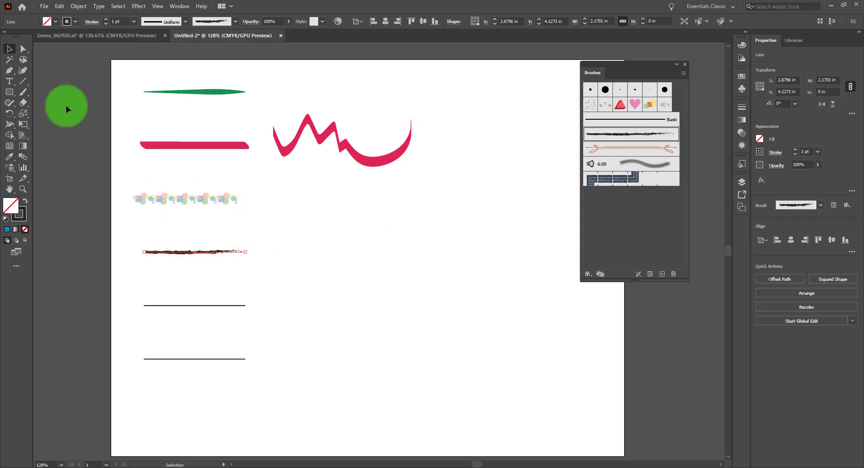
pyautogui.click(23, 92)
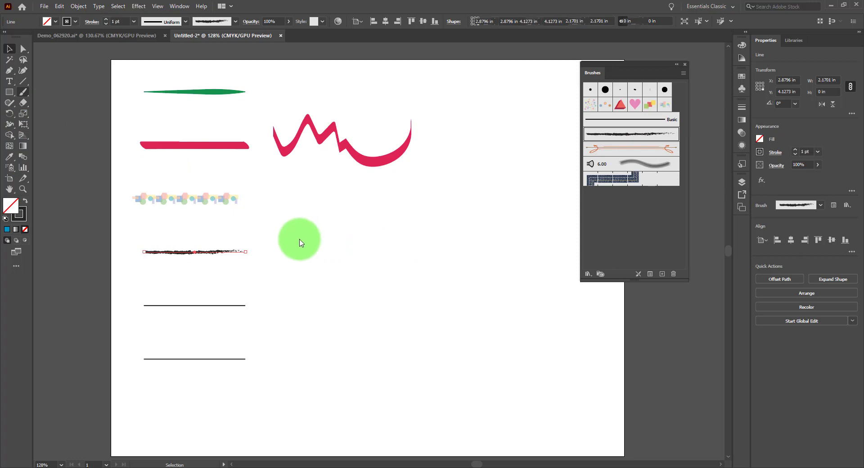
pyautogui.moveTo(286, 251)
pyautogui.mouseDown()
pyautogui.moveTo(371, 223)
pyautogui.moveTo(395, 256)
pyautogui.moveTo(453, 234)
pyautogui.moveTo(488, 249)
pyautogui.mouseUp()
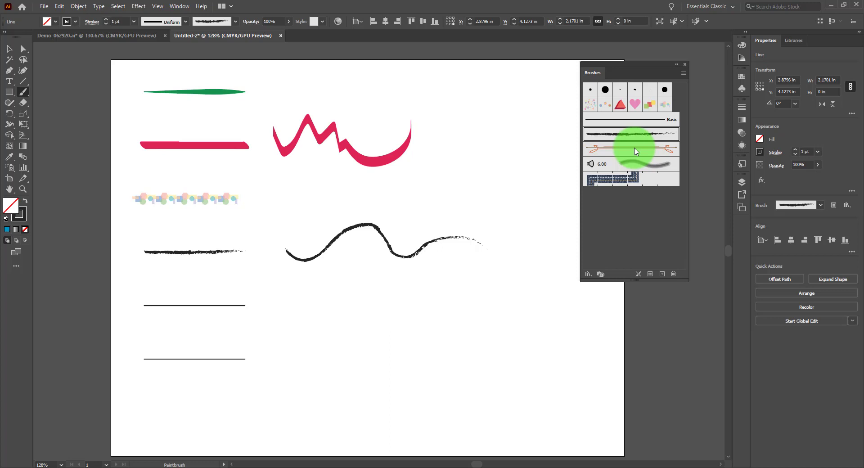
# Step: Change the wavy stroke's brush to the orange ornamental art brush with curled ends
pyautogui.press('v')
pyautogui.click(391, 253)
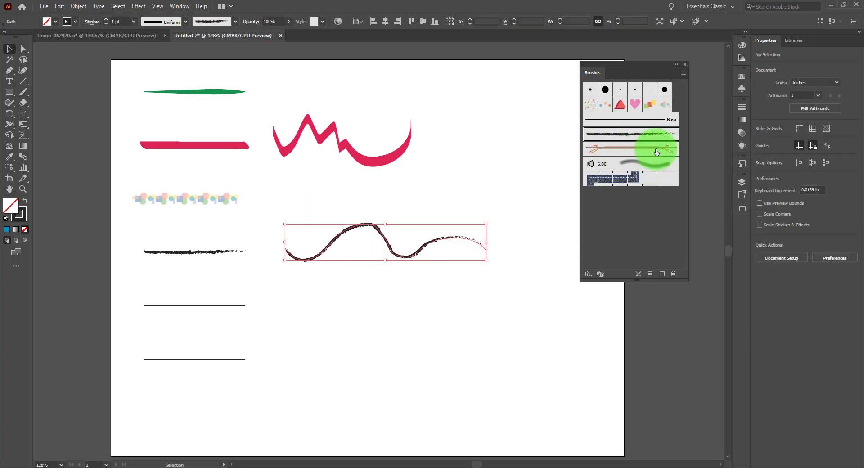
pyautogui.click(656, 153)
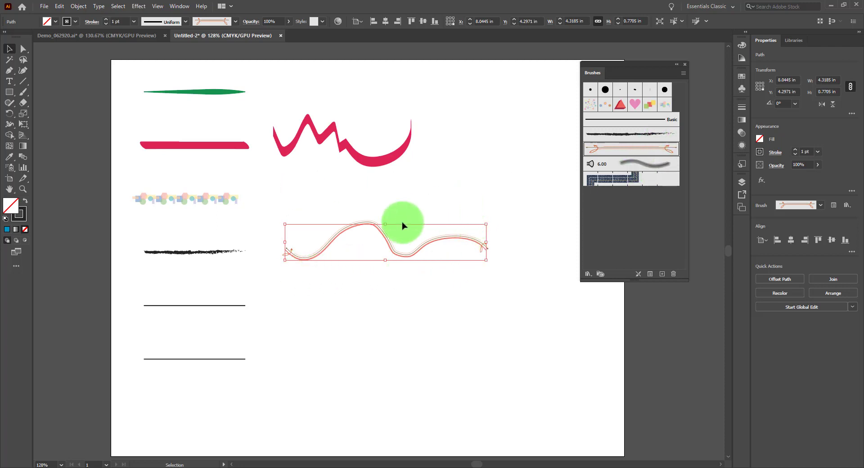
pyautogui.click(133, 169)
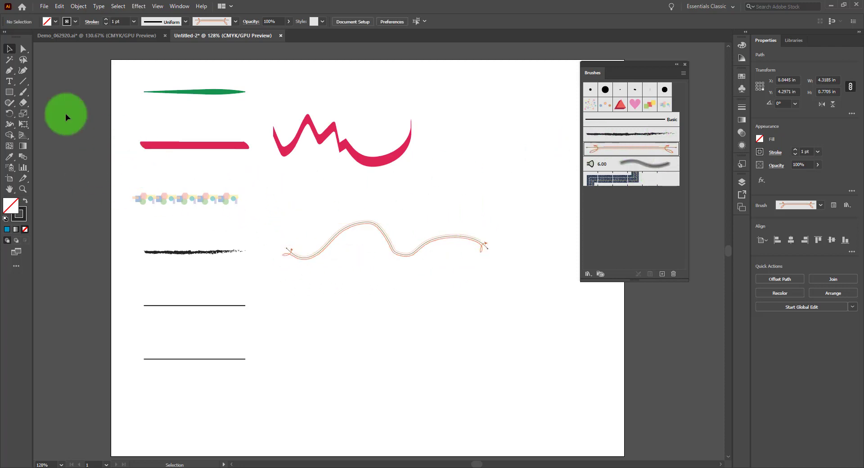
# Step: Draw a rectangle about 1.71 by 1.36 in above the wavy stroke's end and apply the orange ornamental art brush to it
pyautogui.click(8, 94)
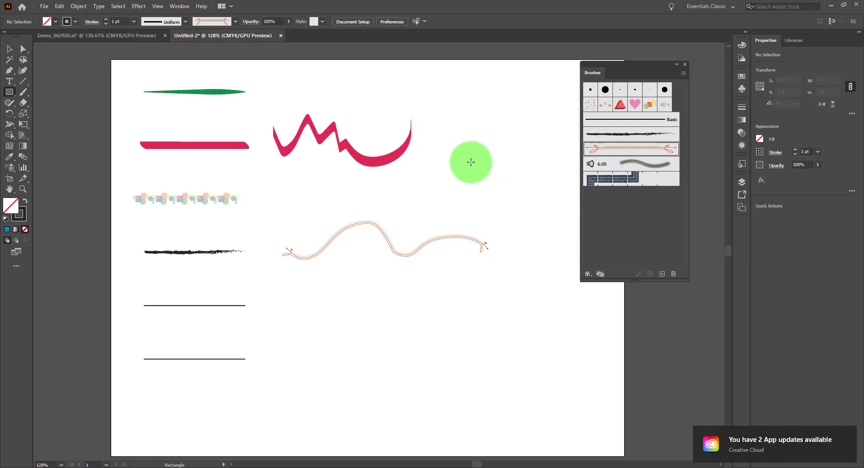
pyautogui.moveTo(471, 162); pyautogui.dragTo(550, 226)
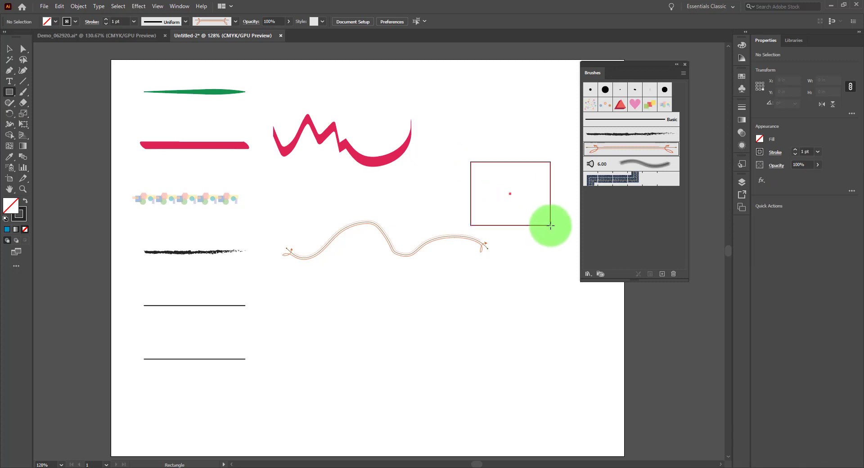
pyautogui.click(629, 154)
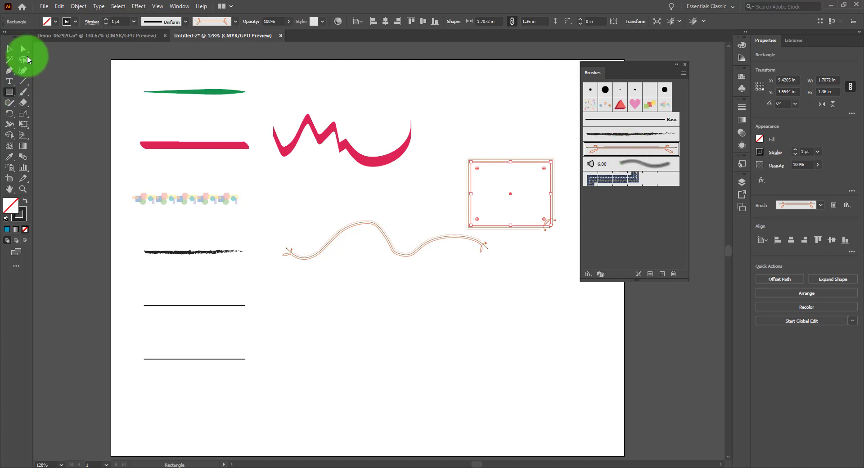
pyautogui.click(8, 51)
pyautogui.click(526, 246)
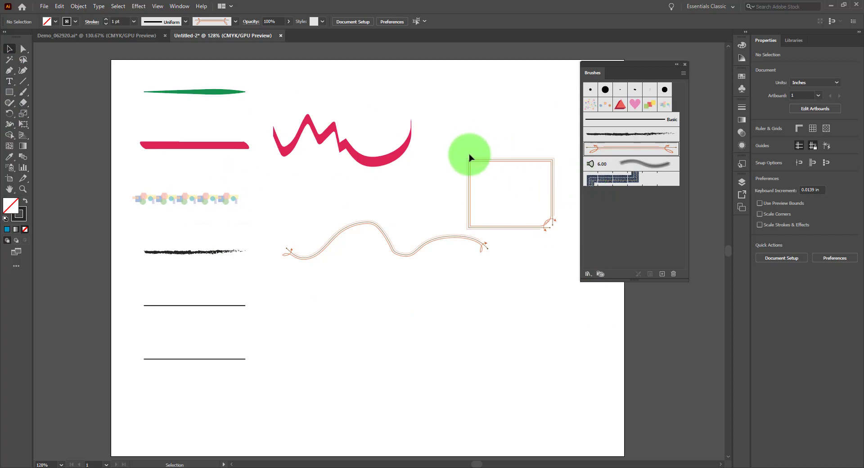
# Step: Apply the Mop bristle brush to the fifth line and paint a looping freehand stroke beside it
pyautogui.click(159, 306)
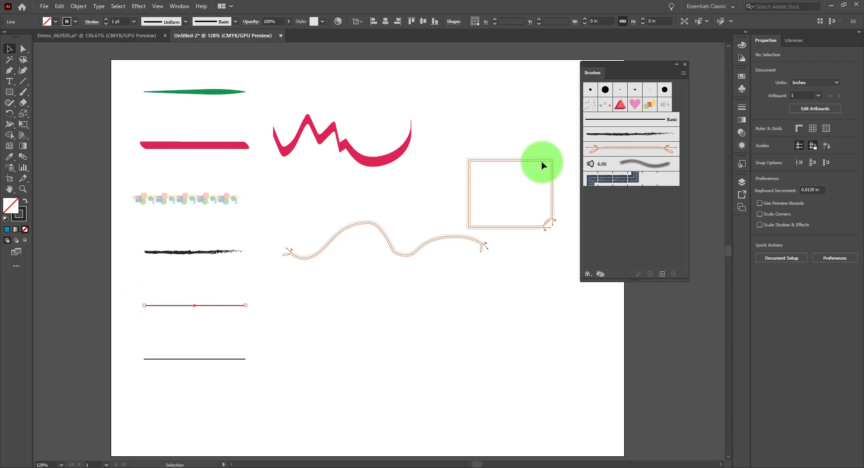
pyautogui.click(626, 168)
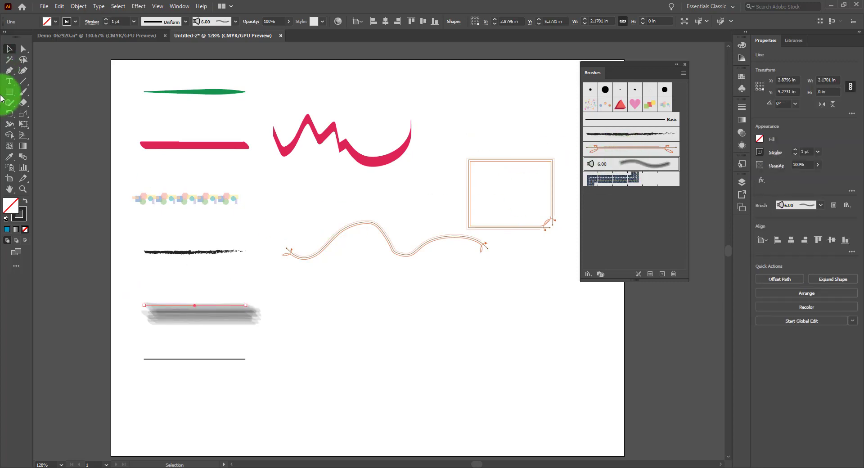
pyautogui.click(24, 92)
pyautogui.moveTo(364, 355)
pyautogui.mouseDown()
pyautogui.moveTo(344, 328)
pyautogui.moveTo(283, 299)
pyautogui.moveTo(297, 306)
pyautogui.moveTo(349, 288)
pyautogui.moveTo(392, 331)
pyautogui.moveTo(400, 291)
pyautogui.moveTo(397, 304)
pyautogui.mouseUp()
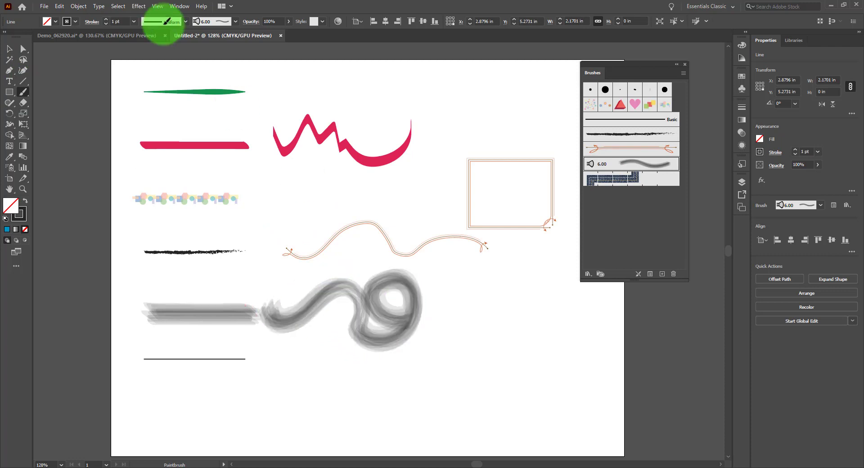
# Step: Move the last line in the column slightly lower and apply the Denim Seam pattern brush to it
pyautogui.click(236, 22)
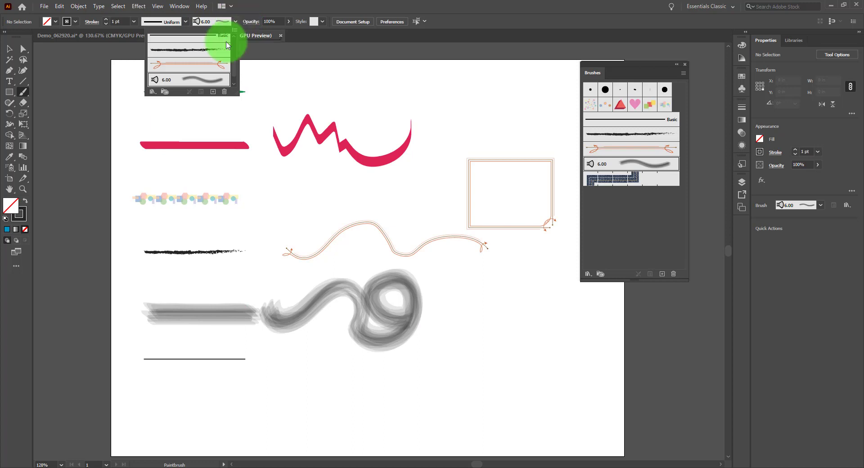
pyautogui.click(301, 12)
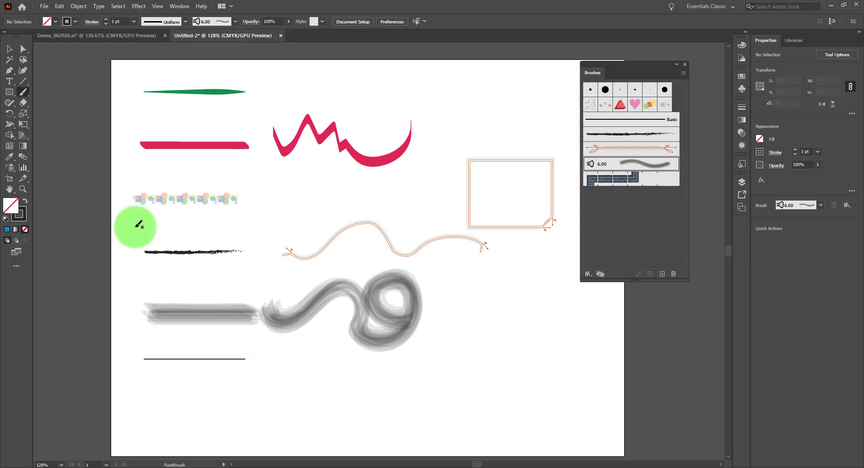
pyautogui.click(9, 49)
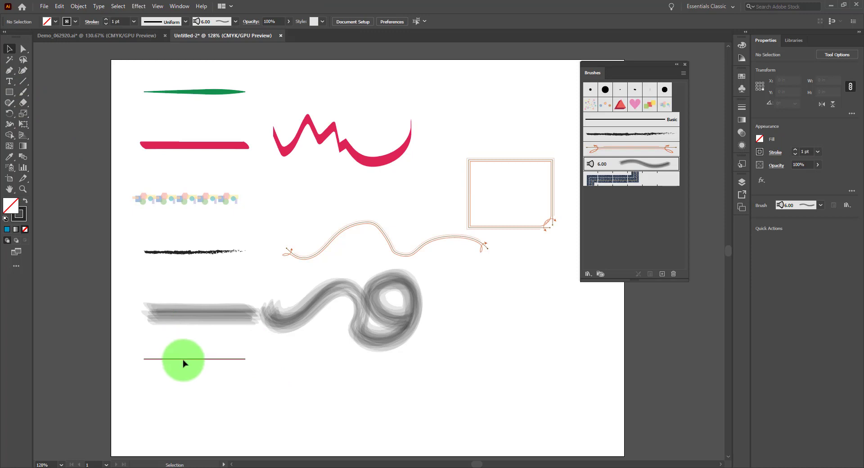
pyautogui.moveTo(183, 367); pyautogui.dragTo(187, 386)
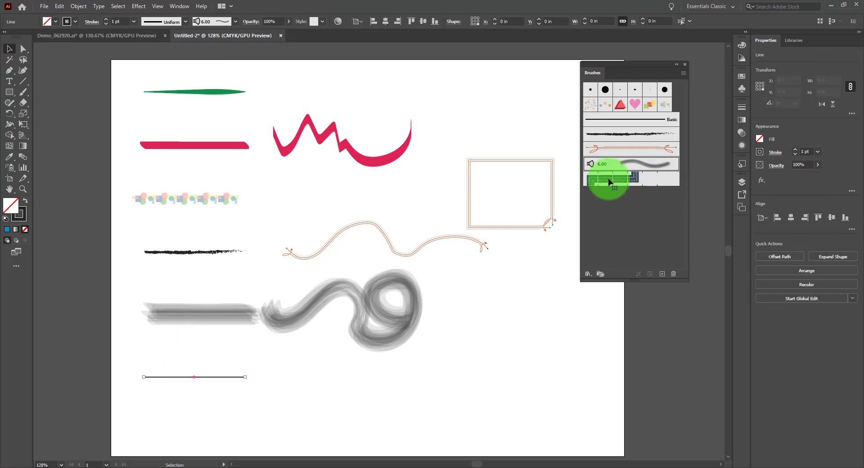
pyautogui.click(609, 182)
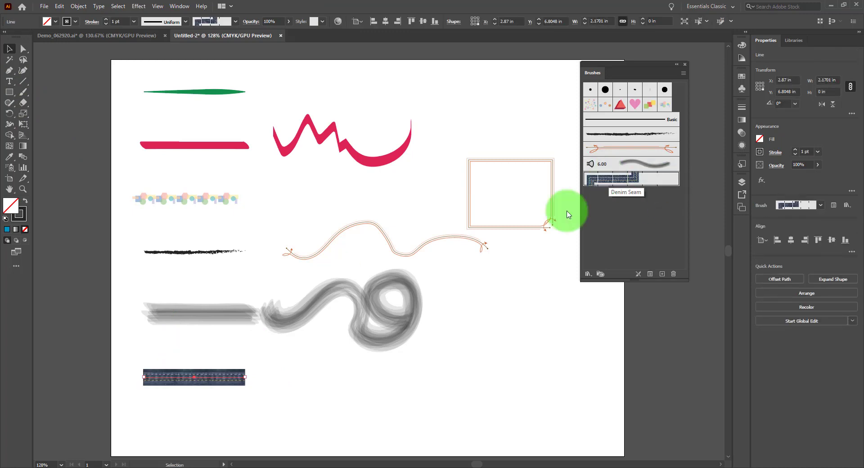
pyautogui.click(304, 391)
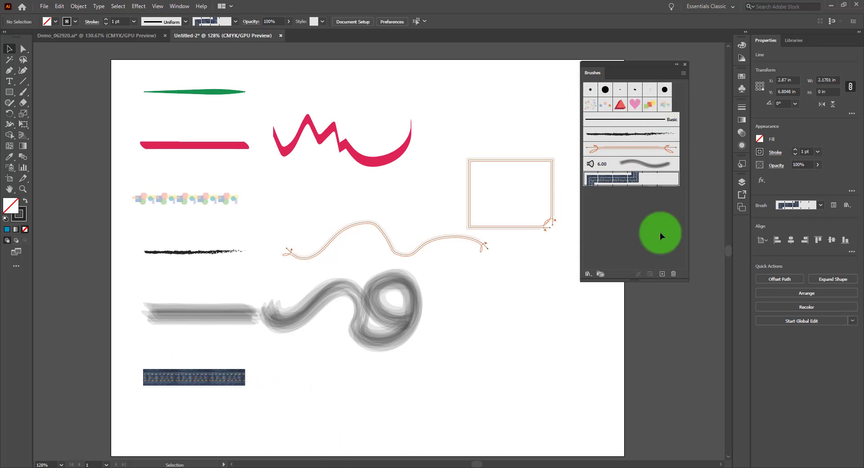
pyautogui.click(183, 379)
pyautogui.click(355, 367)
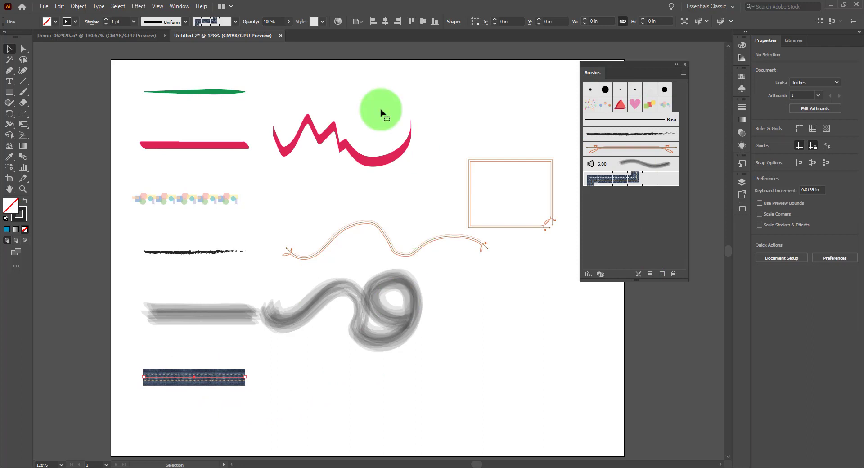
# Step: Delete the freehand strokes and the rectangle beside the column of lines
pyautogui.moveTo(306, 95)
pyautogui.mouseDown()
pyautogui.moveTo(422, 229)
pyautogui.moveTo(494, 370)
pyautogui.moveTo(523, 388)
pyautogui.mouseUp()
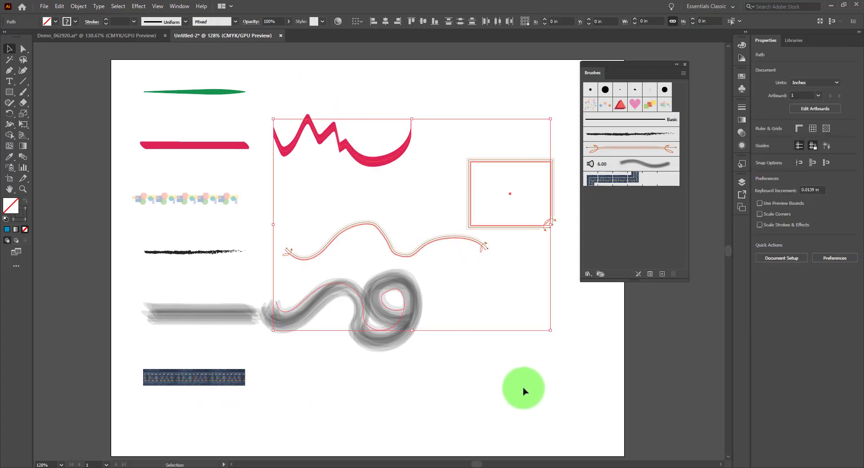
pyautogui.press('Delete')
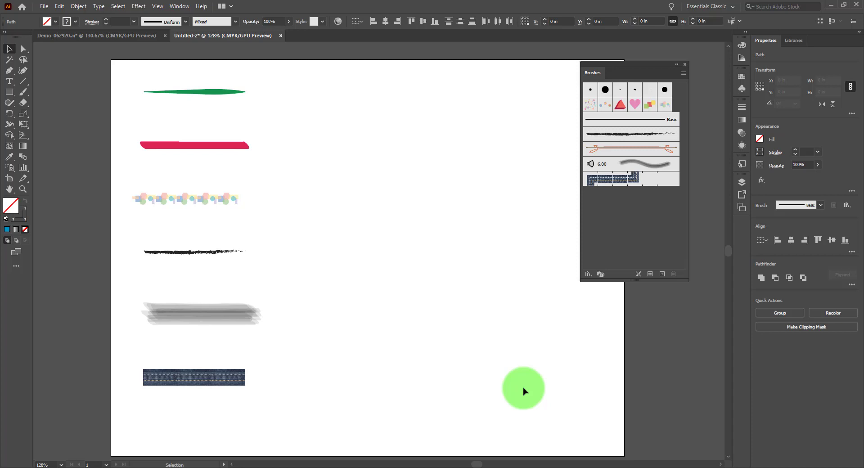
pyautogui.click(523, 391)
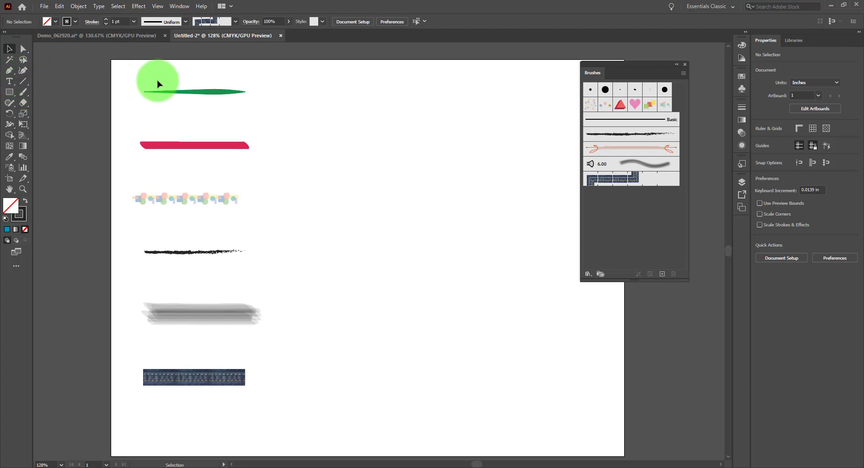
# Step: Duplicate the column of six brushed lines horizontally to get two columns side by side
pyautogui.moveTo(157, 80)
pyautogui.mouseDown()
pyautogui.moveTo(207, 405)
pyautogui.moveTo(185, 379)
pyautogui.mouseUp()
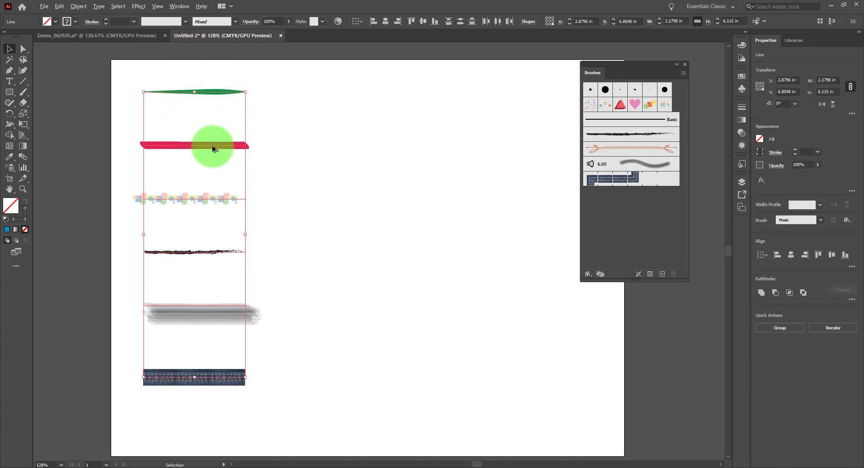
pyautogui.moveTo(214, 149); pyautogui.dragTo(368, 148)
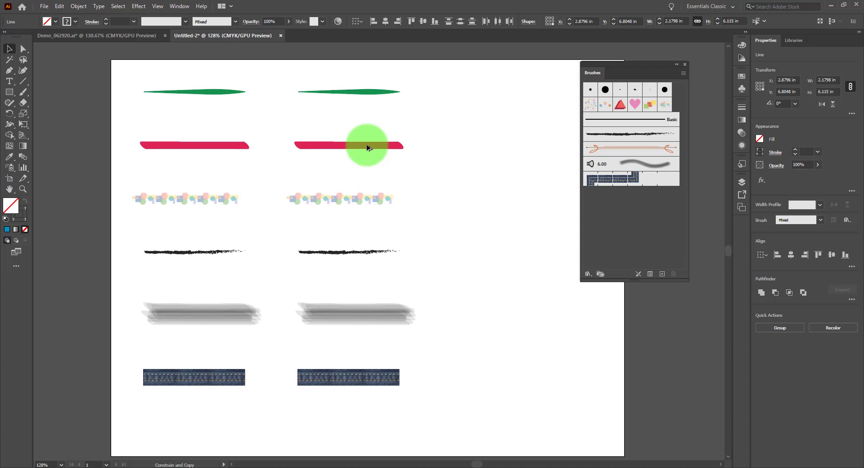
pyautogui.moveTo(368, 148); pyautogui.dragTo(368, 149)
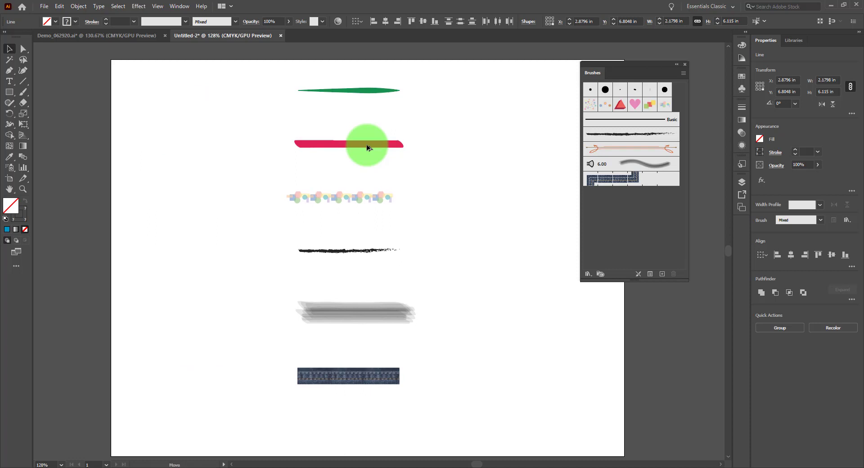
pyautogui.moveTo(368, 148)
pyautogui.mouseDown()
pyautogui.moveTo(170, 142)
pyautogui.moveTo(204, 148)
pyautogui.mouseUp()
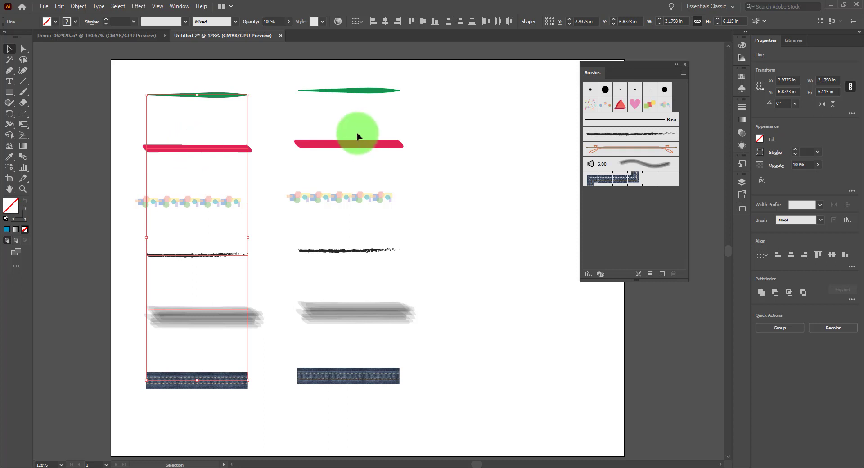
# Step: Give all six lines of the second column a black stroke and the Basic brush
pyautogui.moveTo(336, 72)
pyautogui.mouseDown()
pyautogui.moveTo(359, 391)
pyautogui.moveTo(305, 418)
pyautogui.mouseUp()
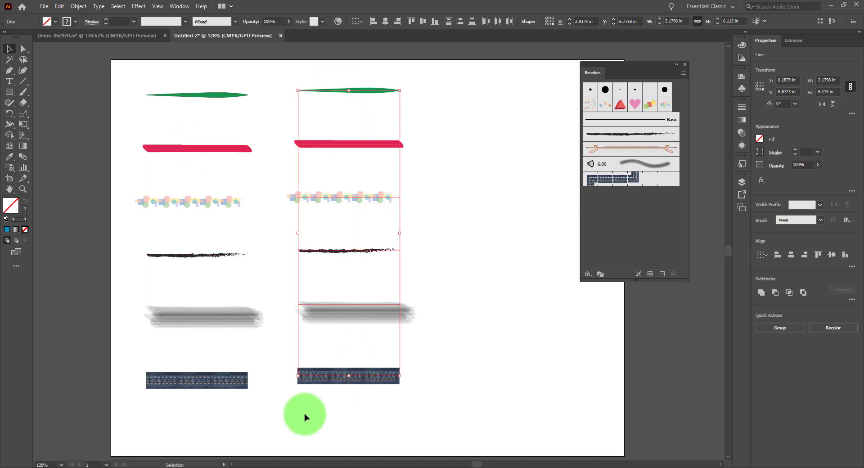
pyautogui.click(75, 21)
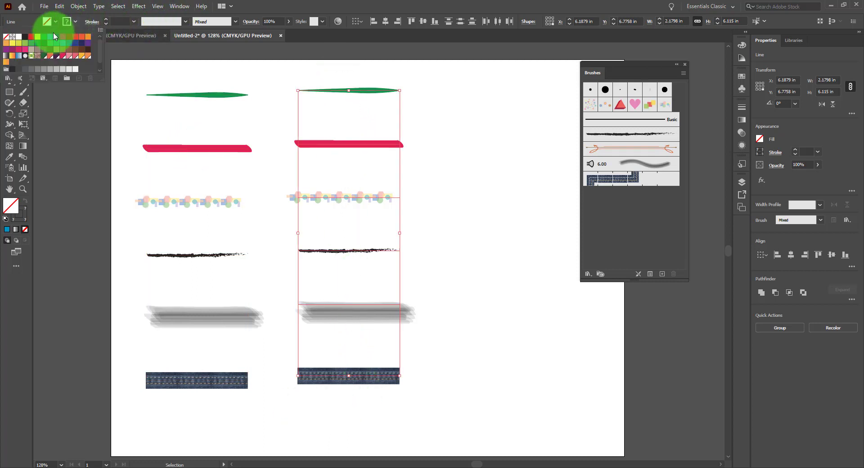
pyautogui.click(27, 39)
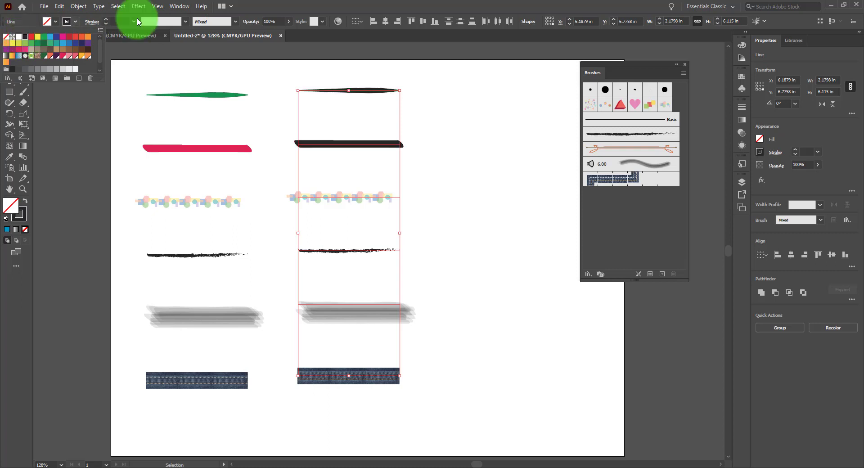
pyautogui.click(234, 22)
pyautogui.scroll(3, 224, 55)
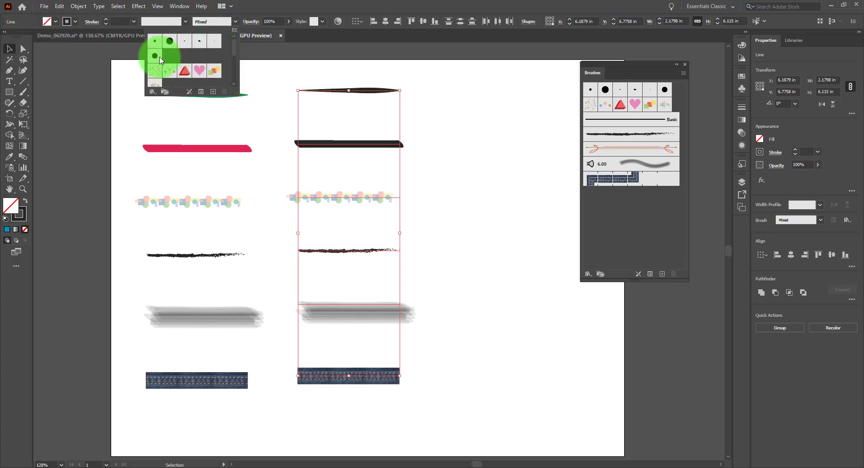
pyautogui.scroll(-2, 198, 50)
pyautogui.click(202, 73)
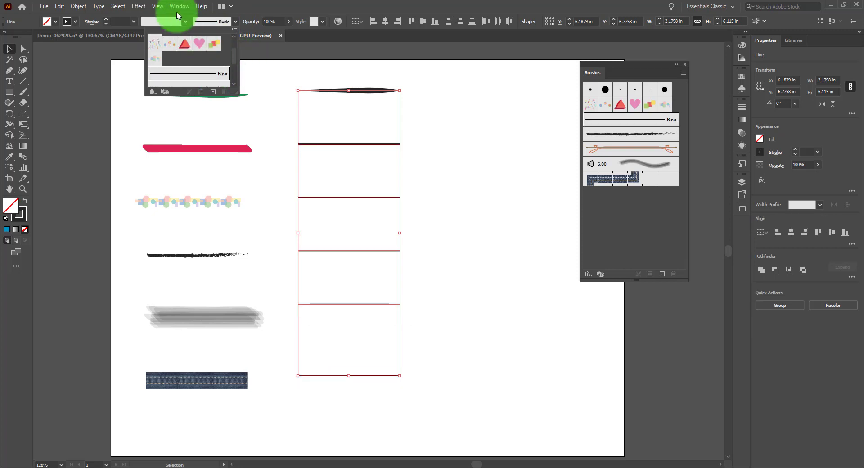
# Step: Set the second column's lines to the Uniform width profile and a 1 pt stroke
pyautogui.click(185, 21)
pyautogui.click(185, 22)
pyautogui.click(185, 21)
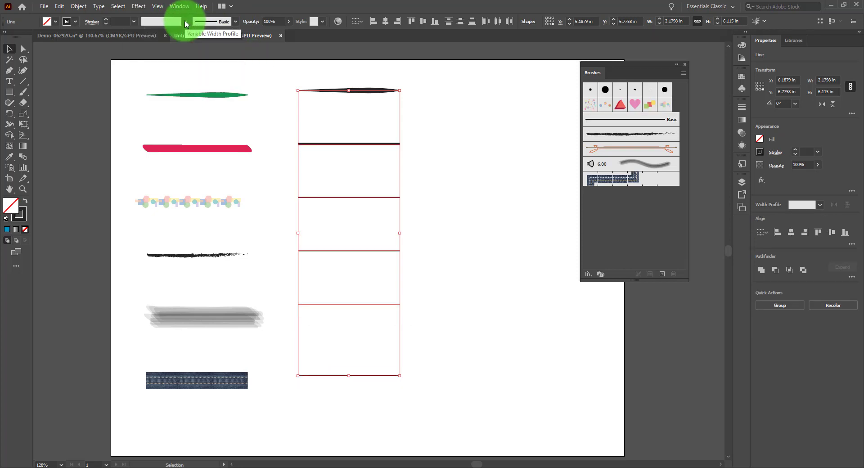
pyautogui.click(185, 22)
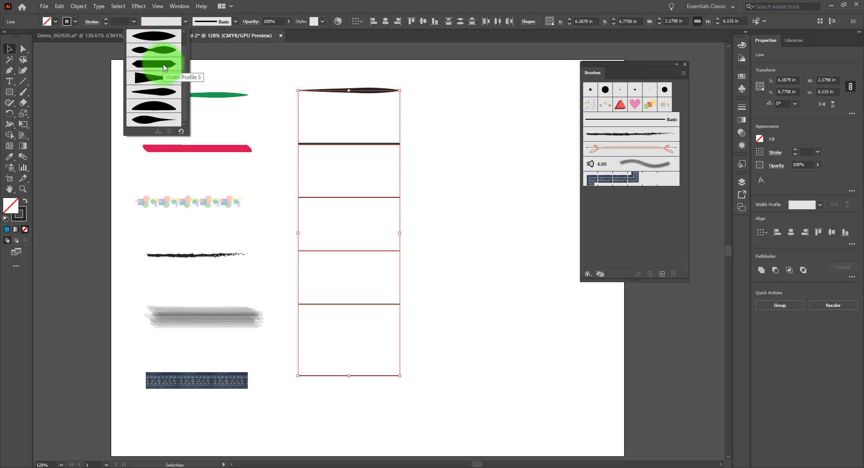
pyautogui.click(167, 44)
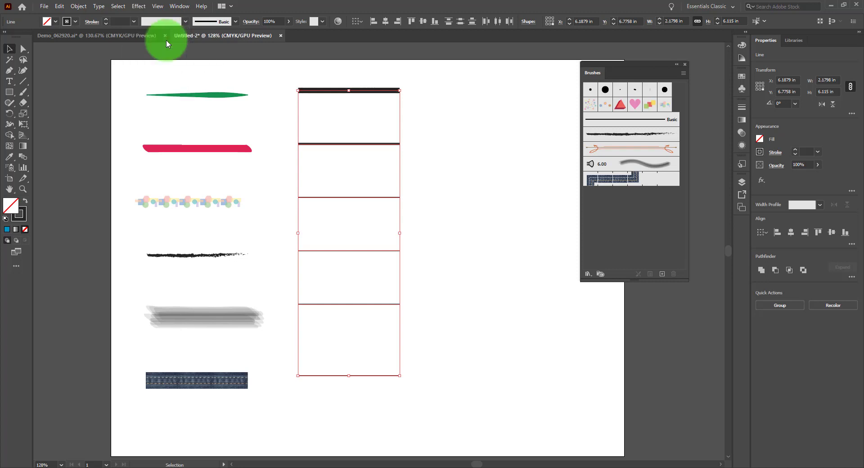
pyautogui.click(133, 21)
pyautogui.click(143, 61)
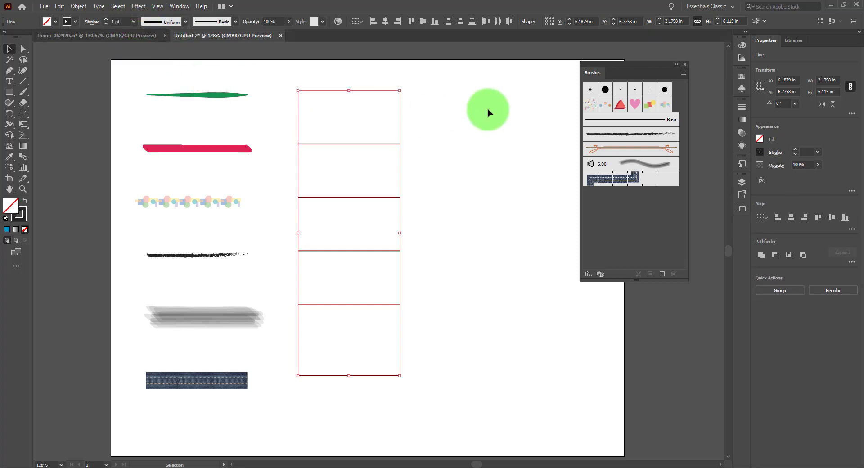
pyautogui.click(489, 112)
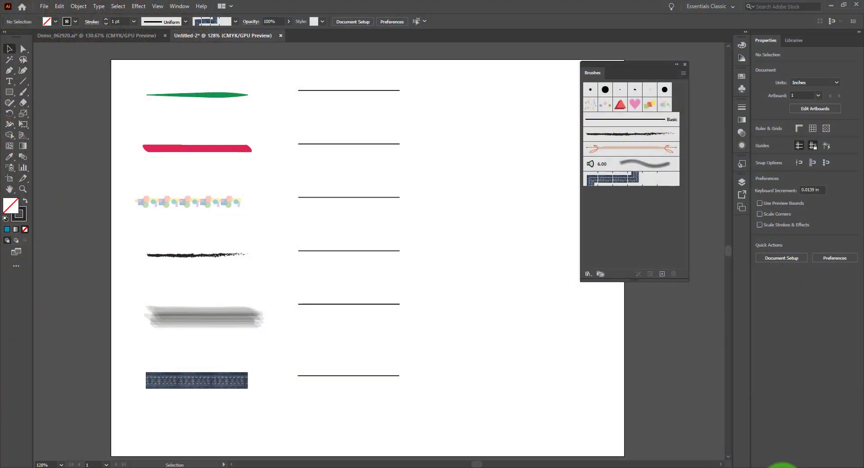
# Step: Start a new calligraphic brush and shape its tip to a 53° fixed angle and 20% roundness
pyautogui.click(661, 274)
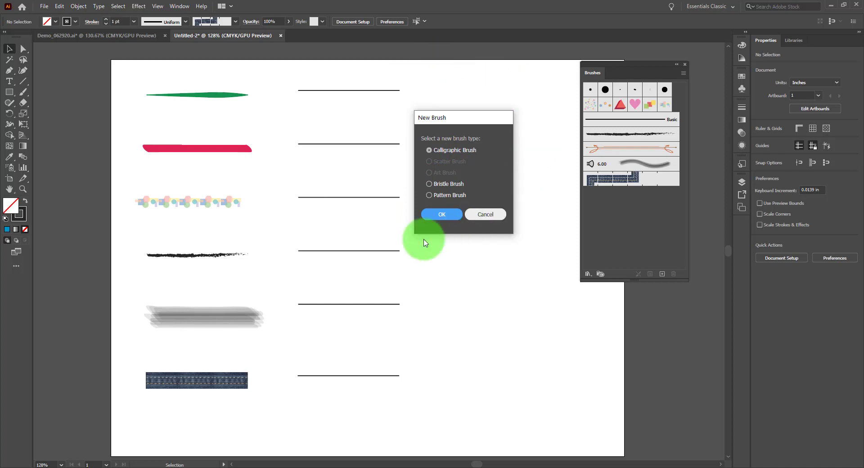
pyautogui.click(439, 215)
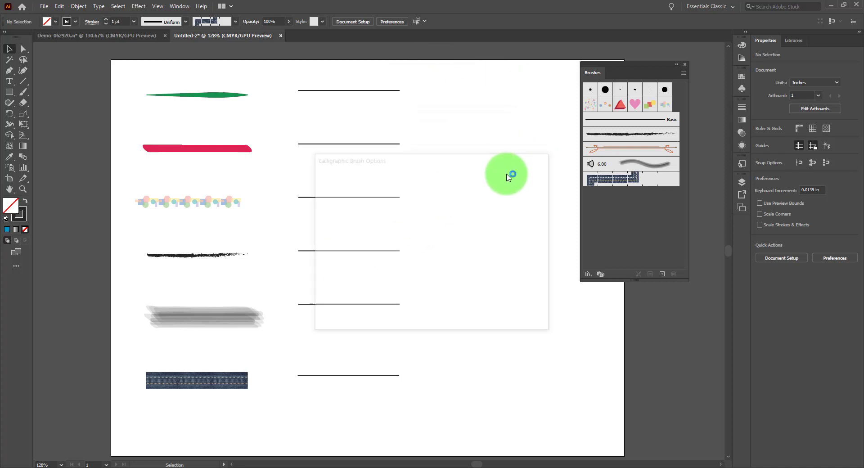
pyautogui.moveTo(453, 158); pyautogui.dragTo(488, 85)
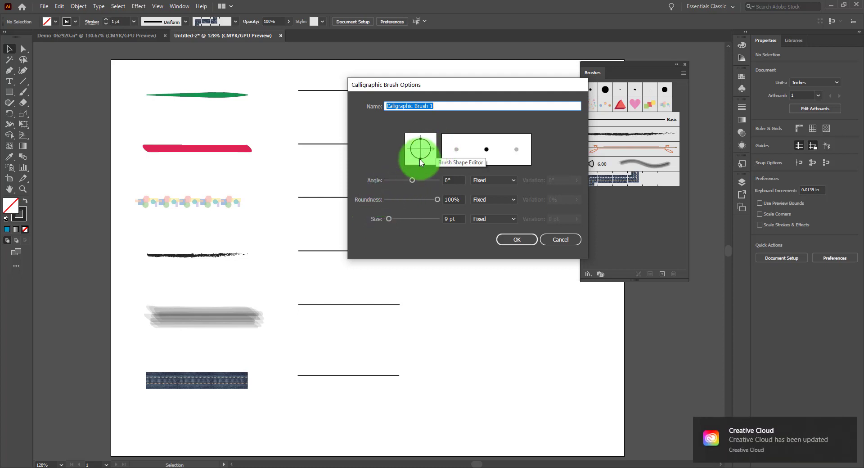
pyautogui.moveTo(426, 157); pyautogui.dragTo(423, 156)
pyautogui.moveTo(422, 153)
pyautogui.mouseDown()
pyautogui.moveTo(414, 151)
pyautogui.moveTo(407, 199)
pyautogui.moveTo(421, 149)
pyautogui.moveTo(441, 145)
pyautogui.moveTo(428, 136)
pyautogui.moveTo(426, 152)
pyautogui.moveTo(417, 158)
pyautogui.moveTo(417, 149)
pyautogui.moveTo(440, 150)
pyautogui.moveTo(430, 137)
pyautogui.mouseUp()
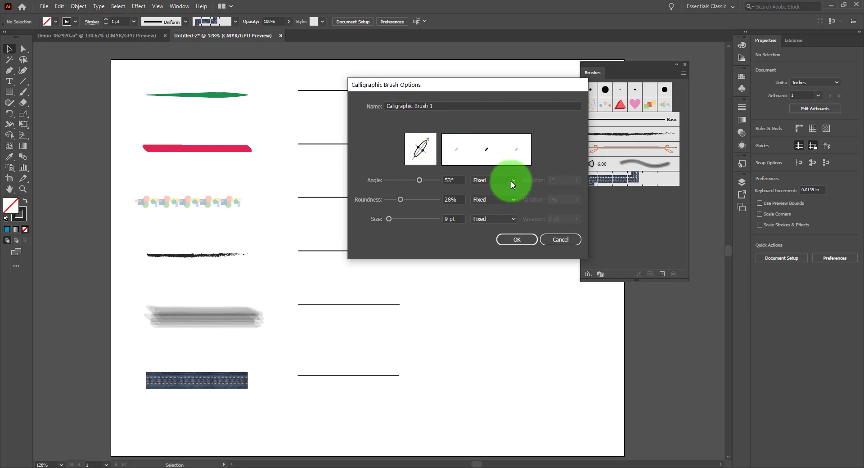
pyautogui.click(509, 178)
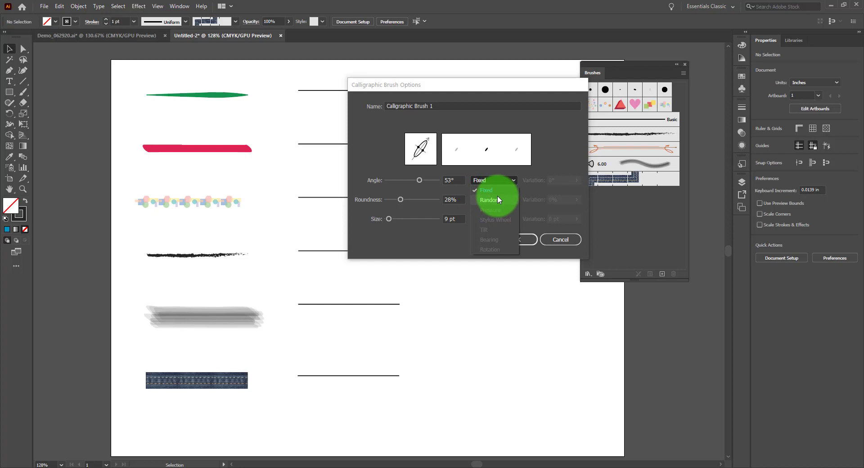
pyautogui.click(558, 141)
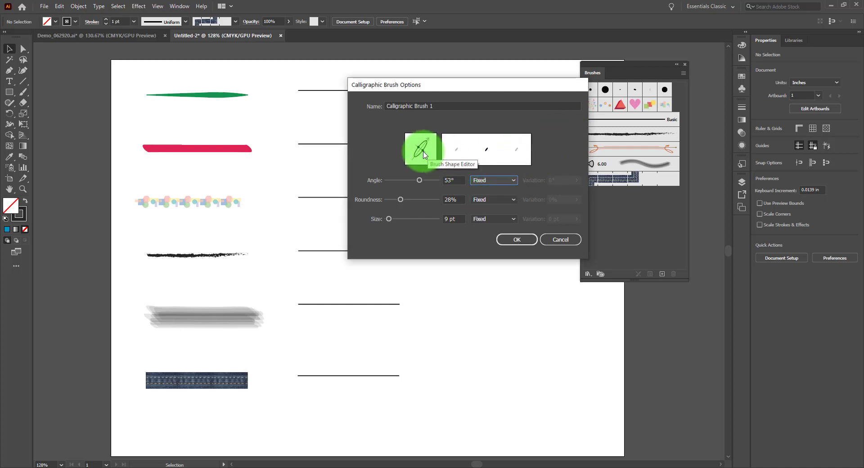
pyautogui.moveTo(423, 153); pyautogui.dragTo(421, 153)
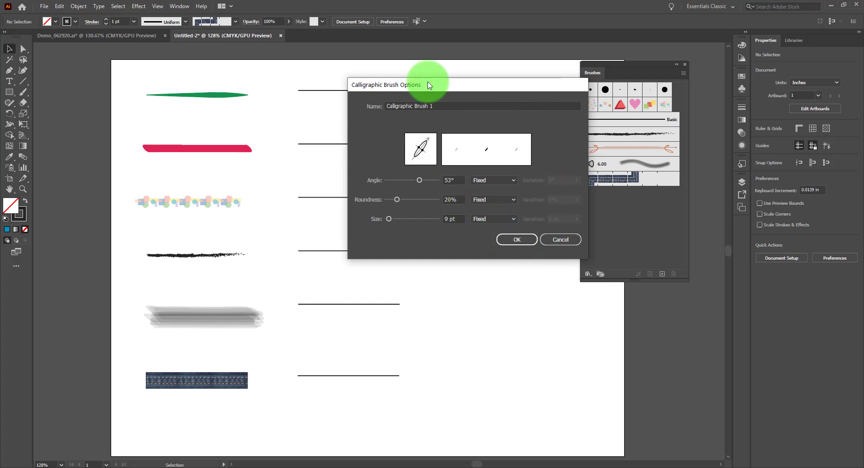
# Step: Name the new brush "Calligraphic 53 20 9" and save it to the brush collection
pyautogui.moveTo(441, 107); pyautogui.dragTo(381, 99)
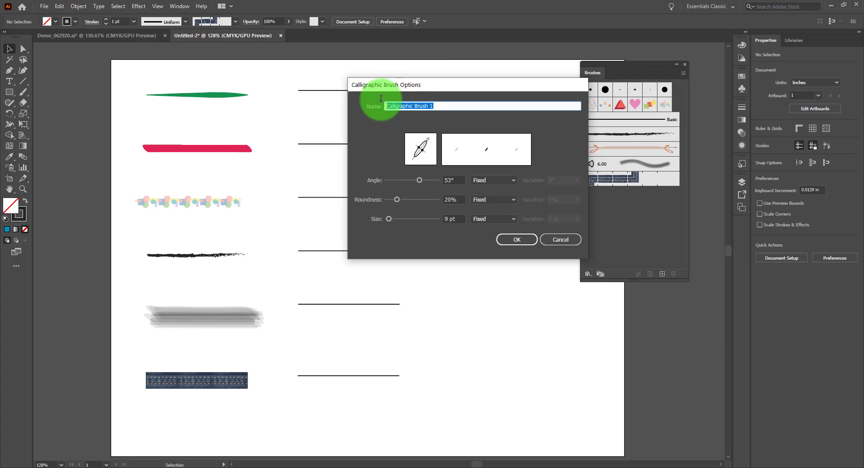
pyautogui.write('Calligraphic 53 20 9')
pyautogui.click(522, 239)
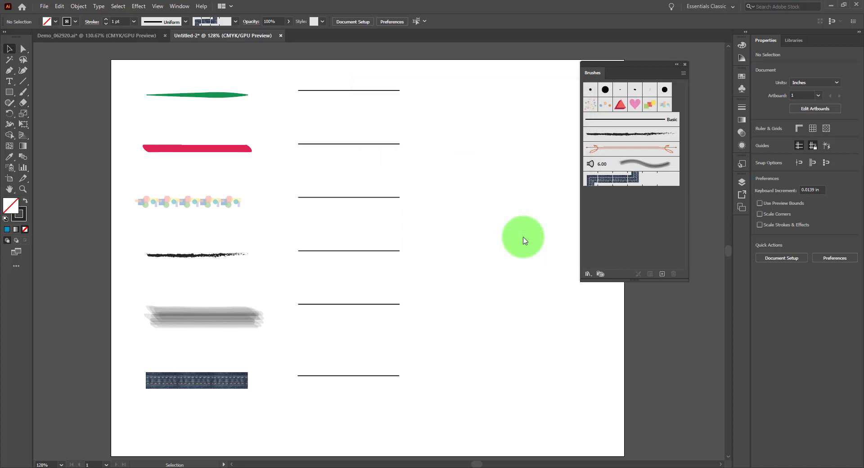
# Step: Apply the Calligraphic 53 20 9 brush to the top line of the second column
pyautogui.click(590, 109)
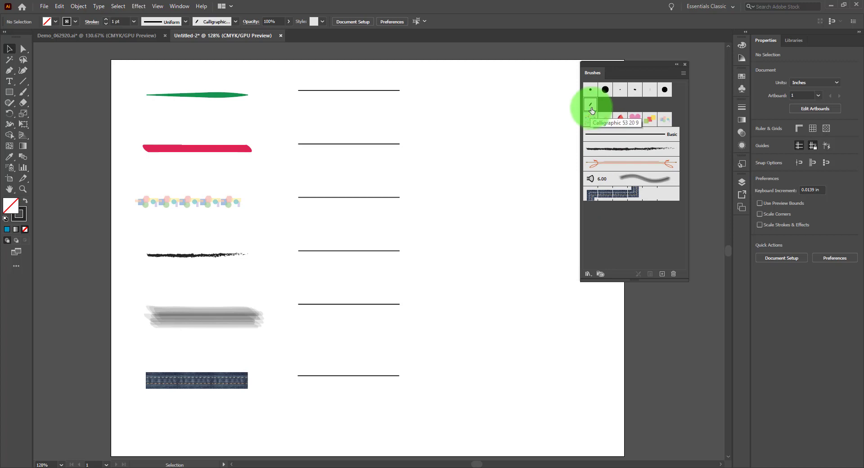
pyautogui.click(392, 90)
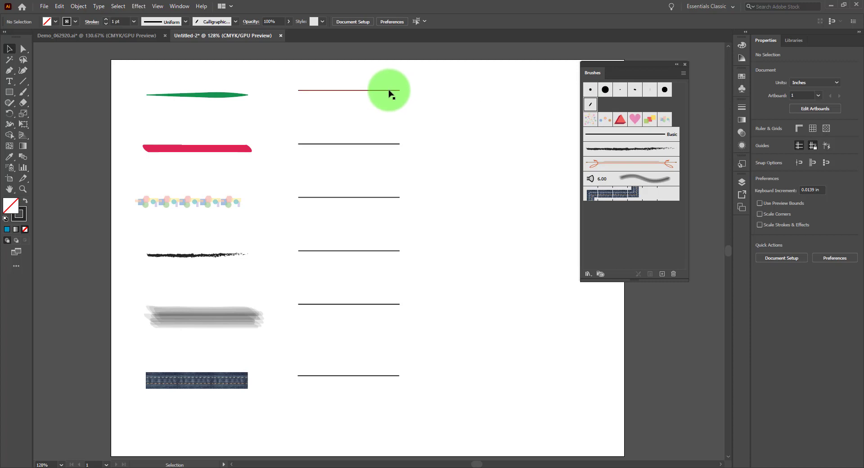
pyautogui.click(591, 104)
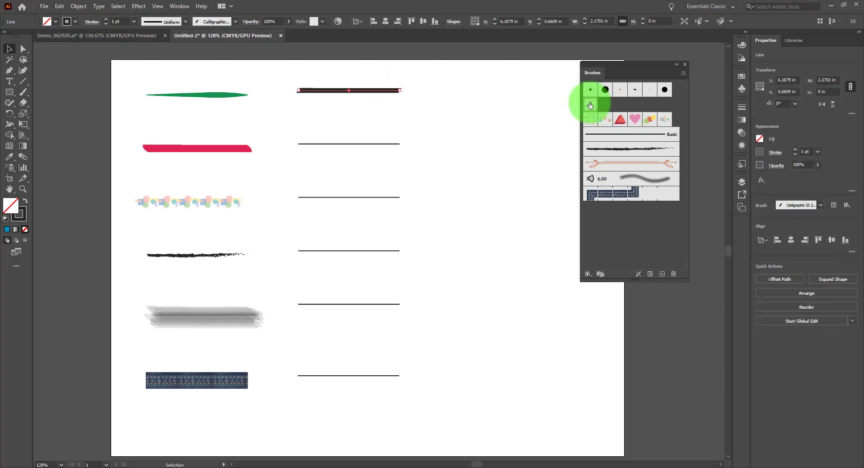
# Step: Paint a looping freehand scribble beside the second column's top line with the Paintbrush and the calligraphic brush, and deselect it
pyautogui.click(24, 92)
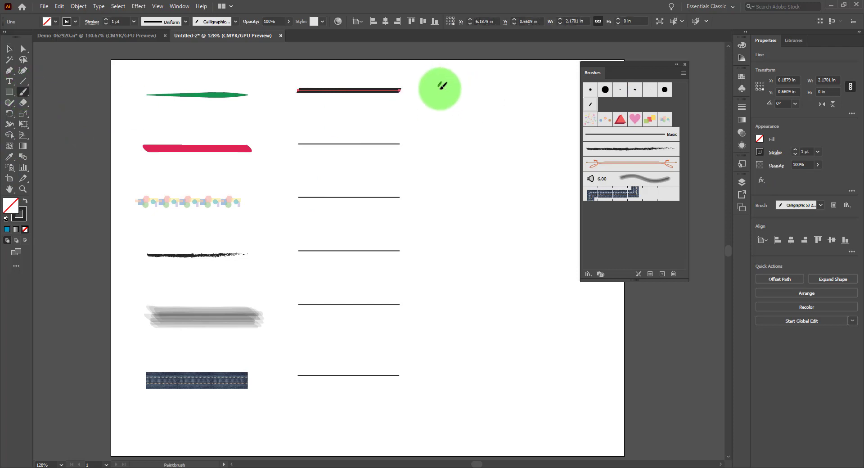
pyautogui.moveTo(440, 84)
pyautogui.mouseDown()
pyautogui.moveTo(469, 73)
pyautogui.moveTo(478, 102)
pyautogui.moveTo(500, 77)
pyautogui.moveTo(504, 119)
pyautogui.moveTo(523, 84)
pyautogui.moveTo(505, 106)
pyautogui.moveTo(544, 97)
pyautogui.moveTo(564, 76)
pyautogui.moveTo(560, 113)
pyautogui.moveTo(545, 98)
pyautogui.moveTo(460, 92)
pyautogui.moveTo(404, 88)
pyautogui.mouseUp()
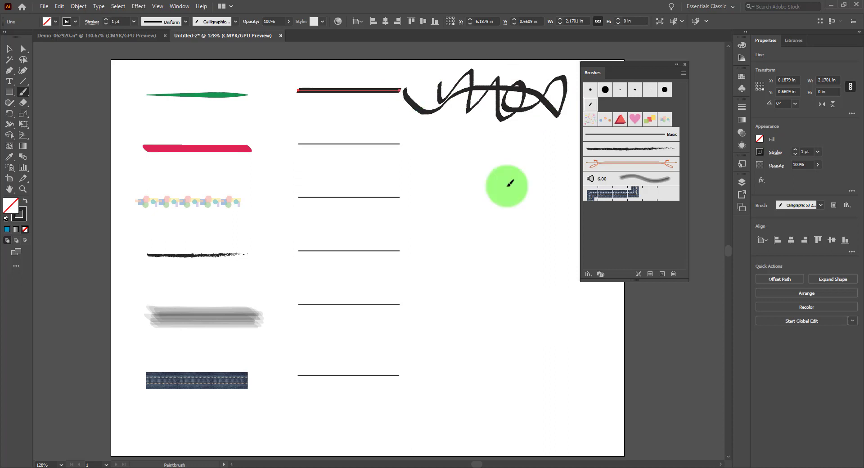
pyautogui.hotkey('ctrl', 'shift', 'a')
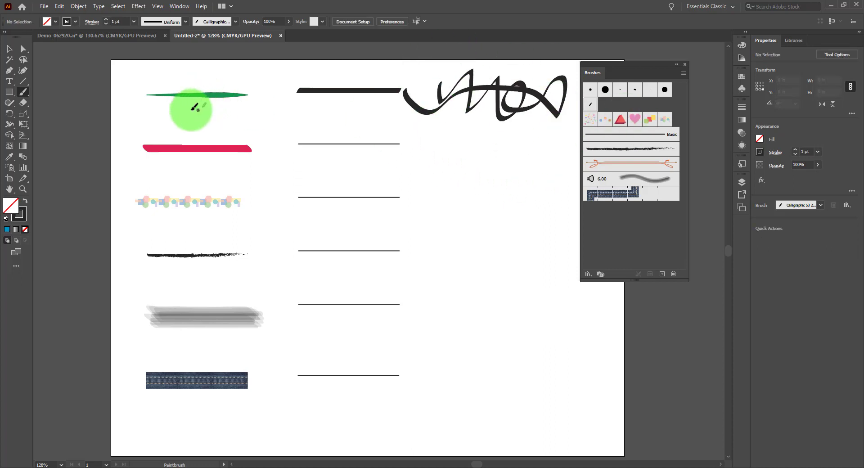
pyautogui.click(9, 48)
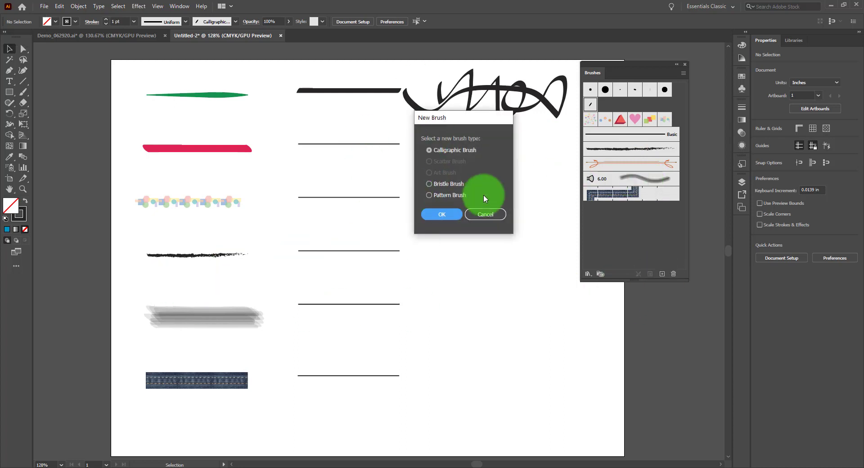
# Step: Start a new bristle brush with the Flat Blunt shape and a size of 10 mm
pyautogui.click(445, 185)
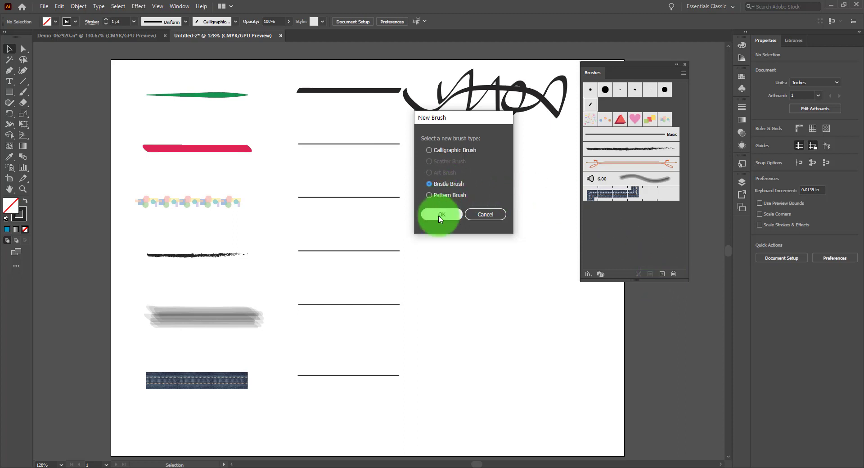
pyautogui.click(441, 215)
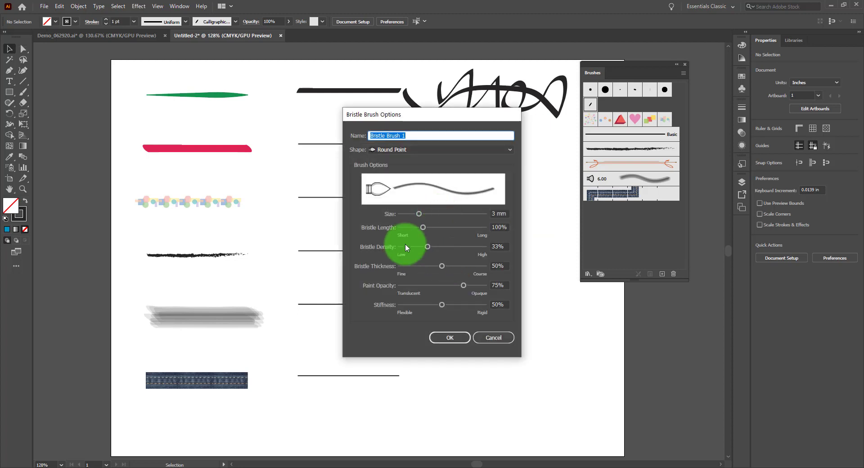
pyautogui.click(435, 150)
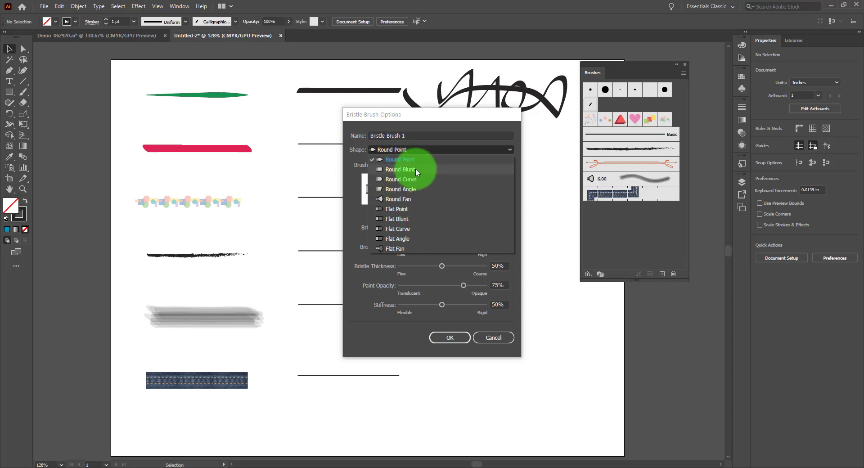
pyautogui.click(407, 219)
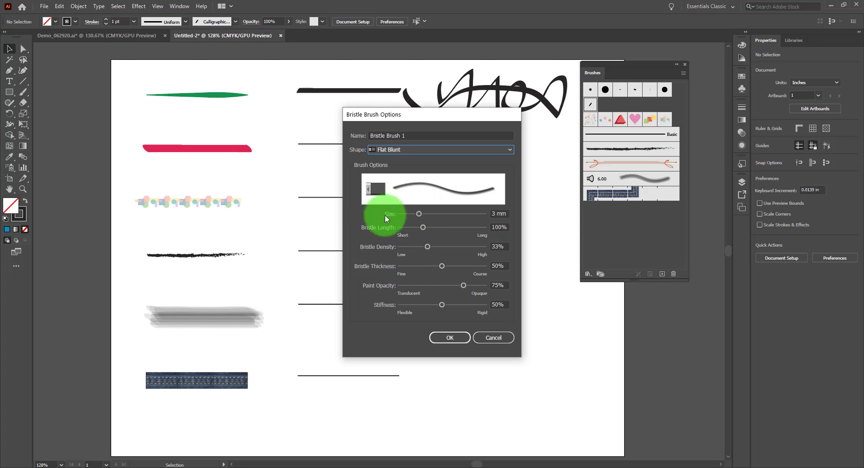
pyautogui.doubleClick(494, 213)
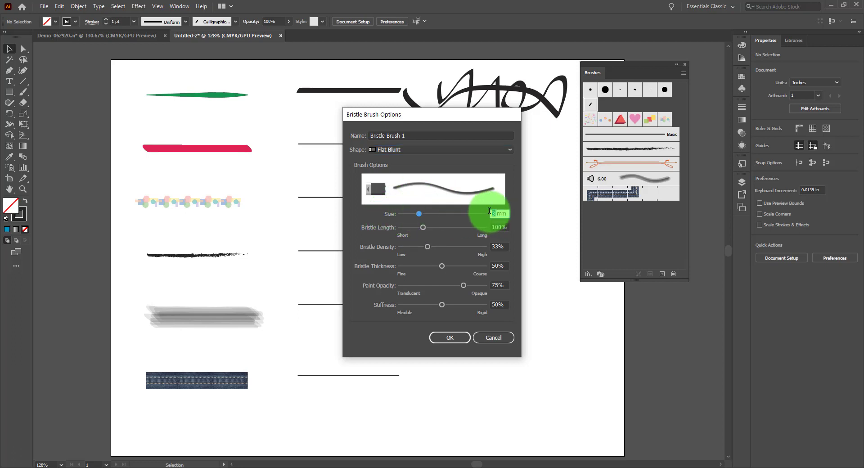
pyautogui.write('10')
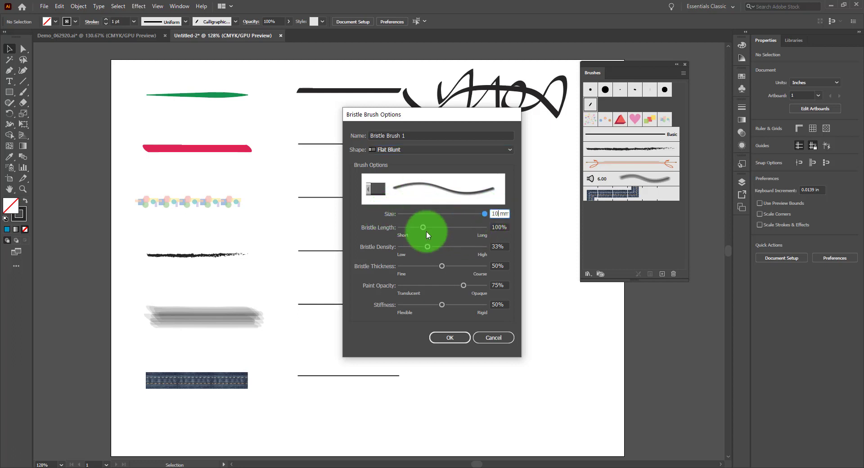
# Step: Set the bristles to 56% length, 83% density, 16% thickness, 96% paint opacity and 95% stiffness, and save it as a personally named gouache brush
pyautogui.moveTo(423, 228)
pyautogui.mouseDown()
pyautogui.moveTo(396, 228)
pyautogui.moveTo(476, 229)
pyautogui.moveTo(412, 228)
pyautogui.moveTo(441, 246)
pyautogui.moveTo(485, 249)
pyautogui.moveTo(462, 244)
pyautogui.moveTo(443, 266)
pyautogui.moveTo(466, 266)
pyautogui.moveTo(395, 270)
pyautogui.moveTo(421, 268)
pyautogui.moveTo(402, 269)
pyautogui.moveTo(413, 266)
pyautogui.mouseUp()
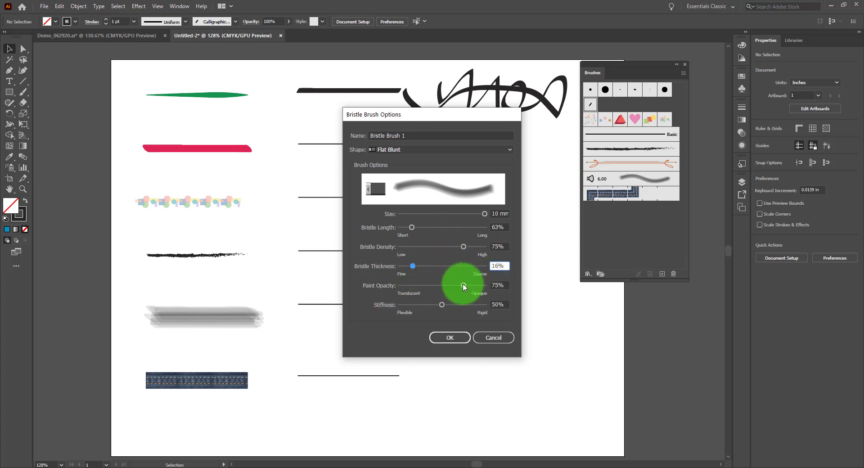
pyautogui.moveTo(463, 285)
pyautogui.mouseDown()
pyautogui.moveTo(495, 289)
pyautogui.moveTo(404, 288)
pyautogui.moveTo(461, 282)
pyautogui.mouseUp()
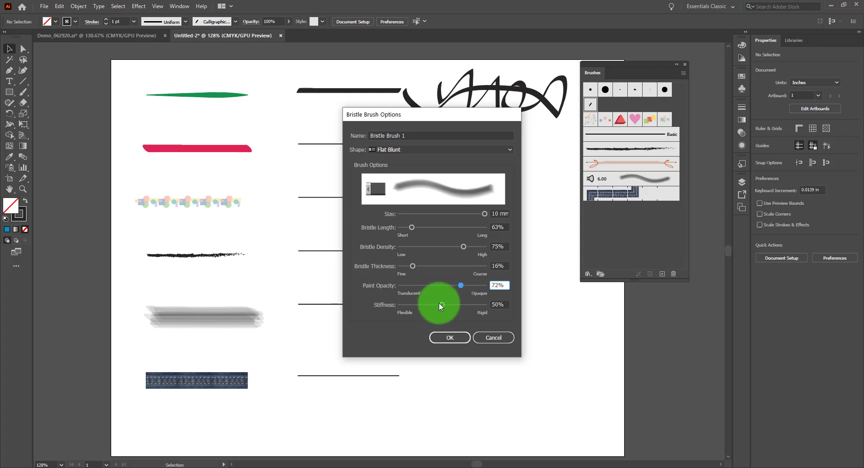
pyautogui.moveTo(442, 306)
pyautogui.mouseDown()
pyautogui.moveTo(406, 307)
pyautogui.moveTo(465, 309)
pyautogui.moveTo(475, 305)
pyautogui.moveTo(459, 285)
pyautogui.moveTo(475, 285)
pyautogui.moveTo(484, 308)
pyautogui.moveTo(479, 284)
pyautogui.mouseUp()
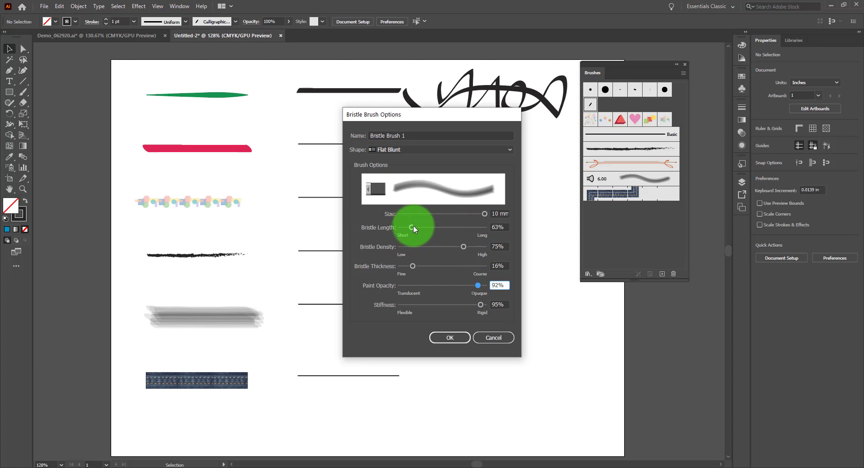
pyautogui.moveTo(415, 226); pyautogui.dragTo(411, 226)
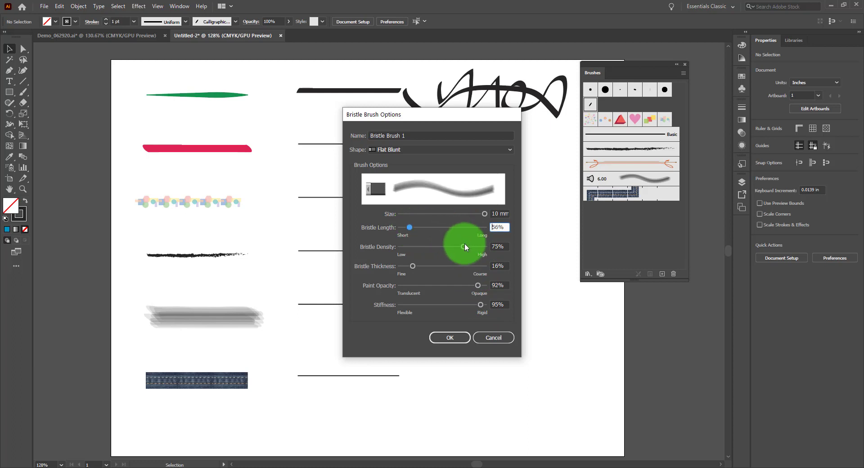
pyautogui.moveTo(464, 246); pyautogui.dragTo(471, 250)
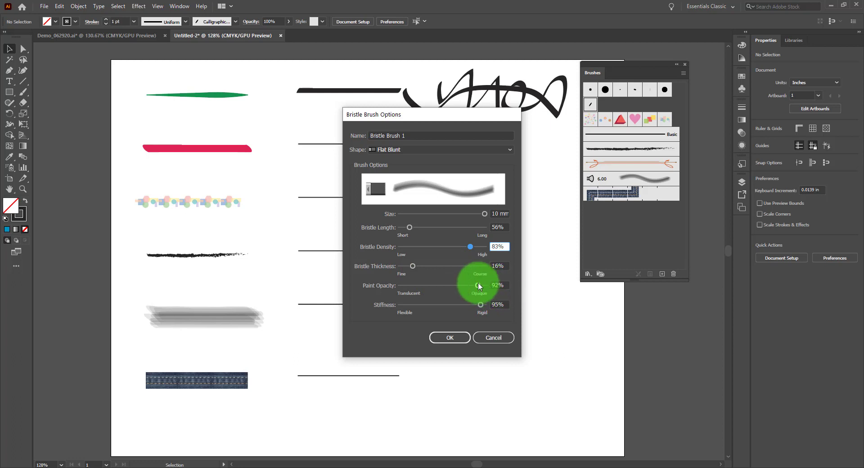
pyautogui.moveTo(481, 290); pyautogui.dragTo(483, 289)
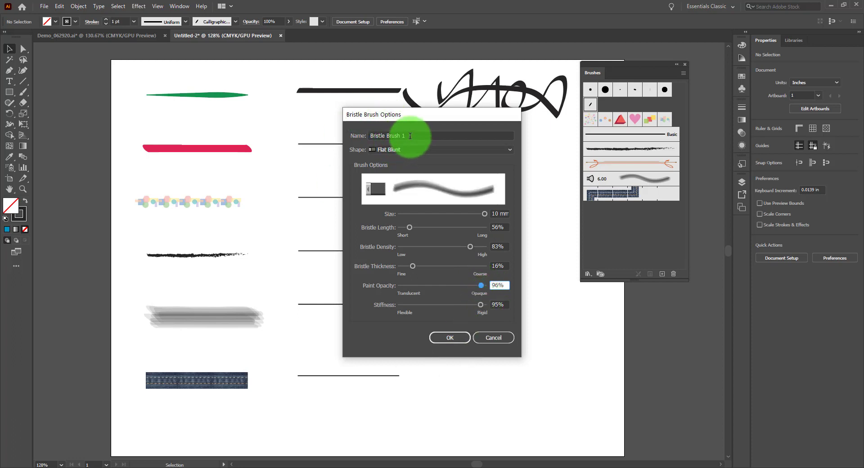
pyautogui.moveTo(415, 135); pyautogui.dragTo(350, 133)
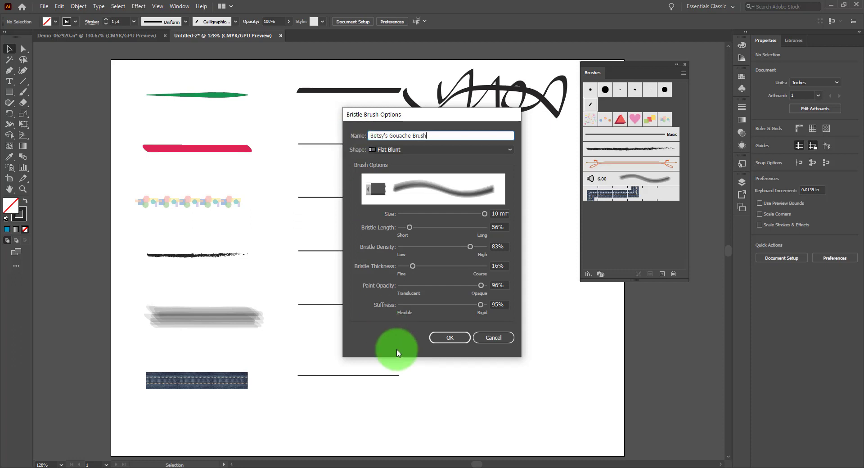
pyautogui.click(448, 338)
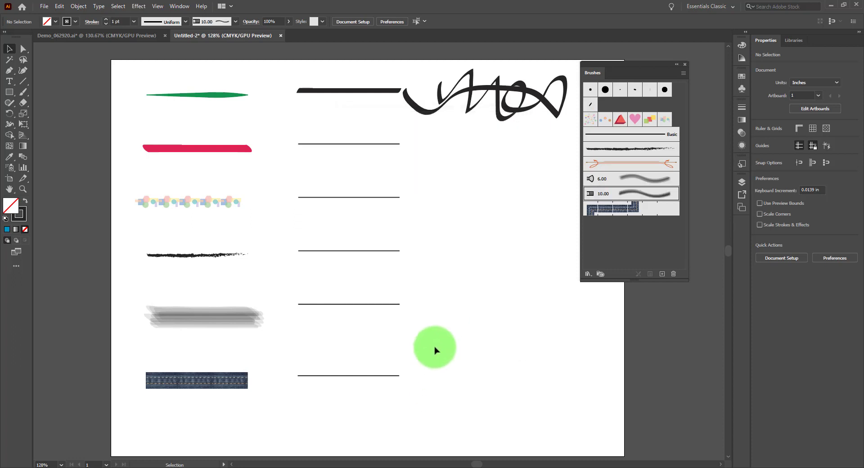
# Step: Apply the custom gouache brush to the second column's second line and paint overlapping freehand strokes beside it with the Paintbrush
pyautogui.click(366, 147)
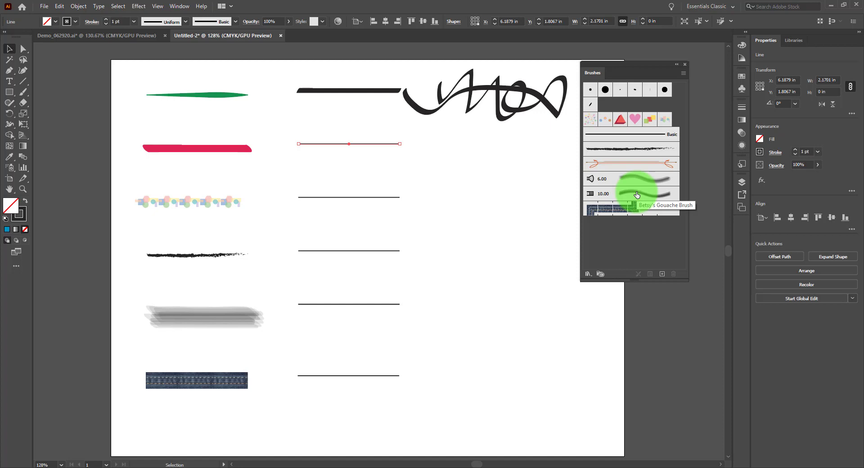
pyautogui.click(636, 195)
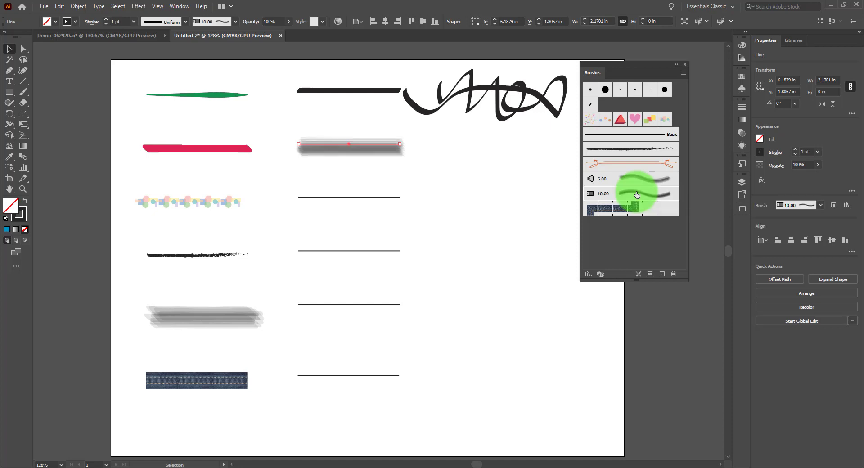
pyautogui.click(23, 92)
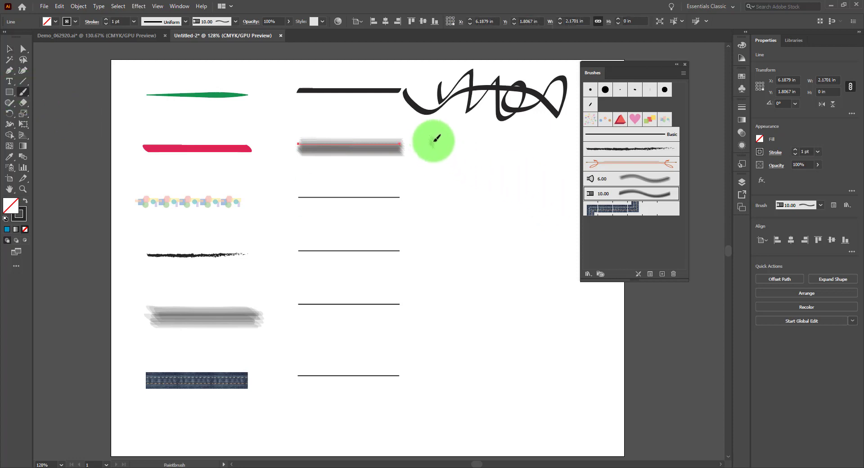
pyautogui.moveTo(435, 138)
pyautogui.mouseDown()
pyautogui.moveTo(469, 136)
pyautogui.moveTo(490, 160)
pyautogui.moveTo(502, 135)
pyautogui.moveTo(555, 149)
pyautogui.moveTo(518, 135)
pyautogui.moveTo(540, 145)
pyautogui.moveTo(550, 127)
pyautogui.mouseUp()
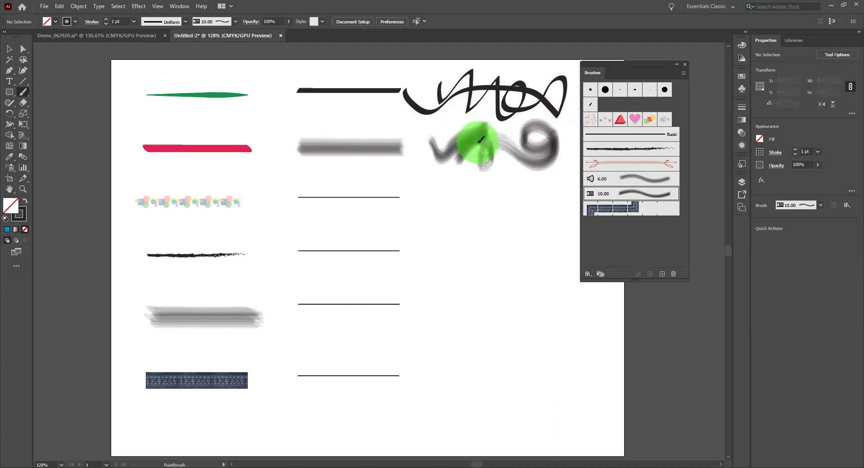
pyautogui.moveTo(479, 142)
pyautogui.mouseDown()
pyautogui.moveTo(487, 134)
pyautogui.moveTo(489, 165)
pyautogui.moveTo(485, 132)
pyautogui.moveTo(496, 150)
pyautogui.moveTo(493, 131)
pyautogui.moveTo(504, 146)
pyautogui.moveTo(492, 131)
pyautogui.moveTo(505, 142)
pyautogui.moveTo(508, 171)
pyautogui.mouseUp()
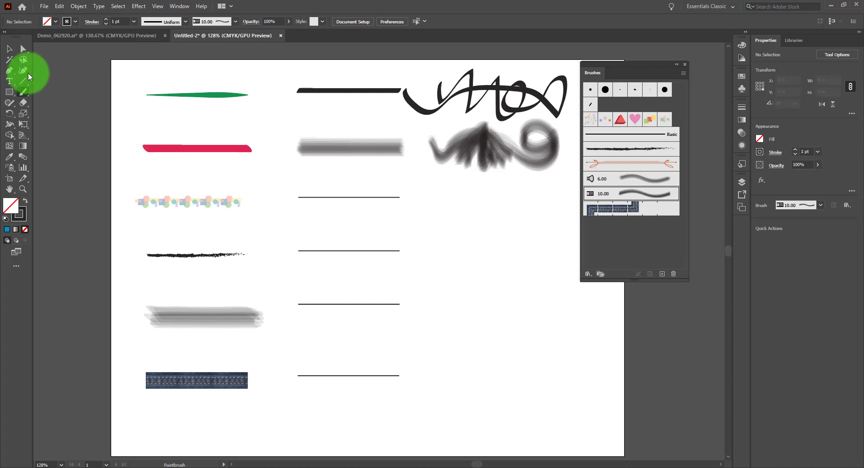
pyautogui.click(9, 48)
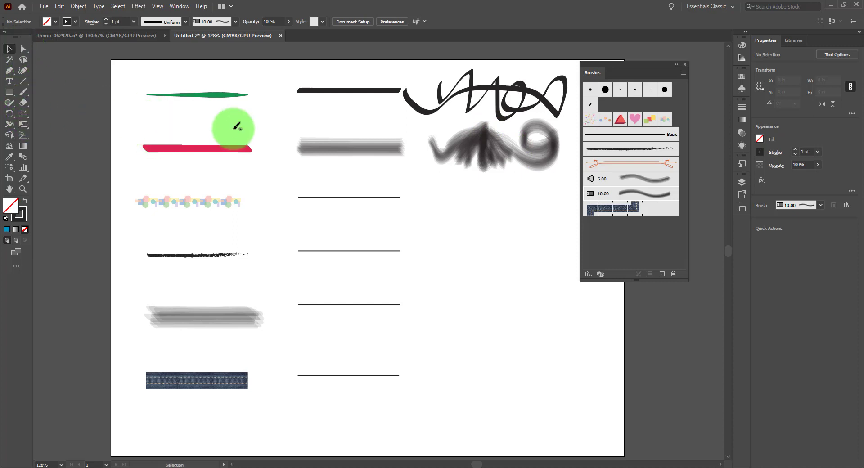
# Step: Recolor the long curling bristle stroke's outline orange, with the Brushes panel moved off the artwork
pyautogui.click(23, 189)
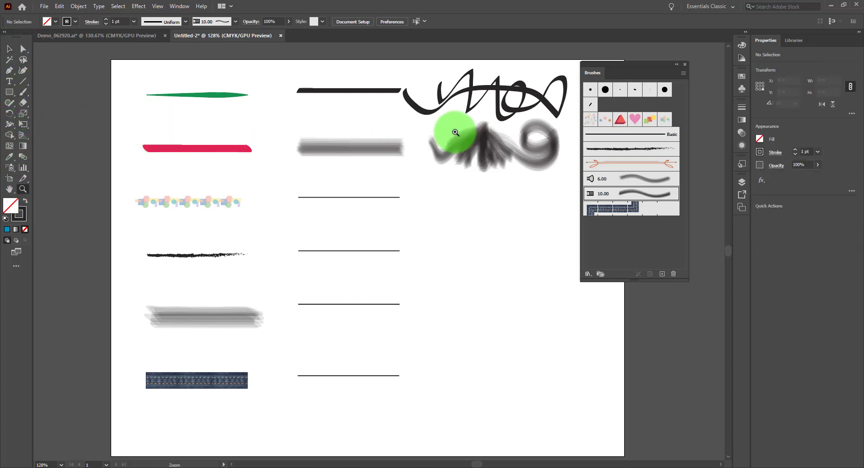
pyautogui.moveTo(455, 133)
pyautogui.mouseDown()
pyautogui.moveTo(499, 145)
pyautogui.moveTo(550, 183)
pyautogui.mouseUp()
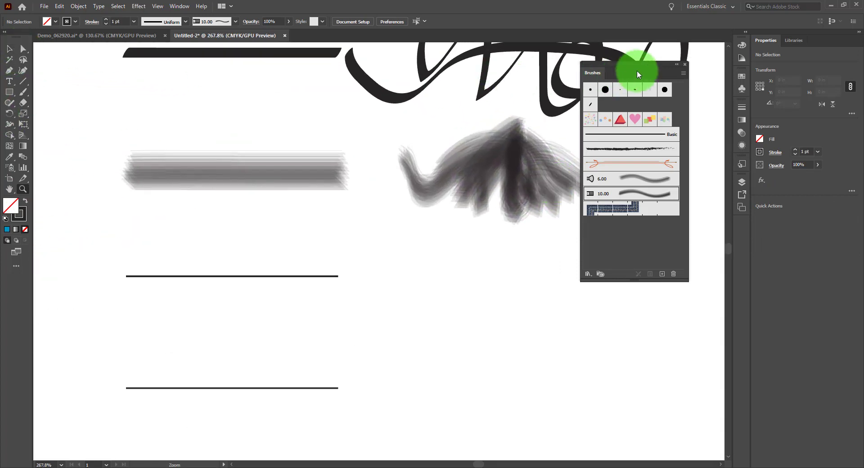
pyautogui.moveTo(647, 63); pyautogui.dragTo(681, 68)
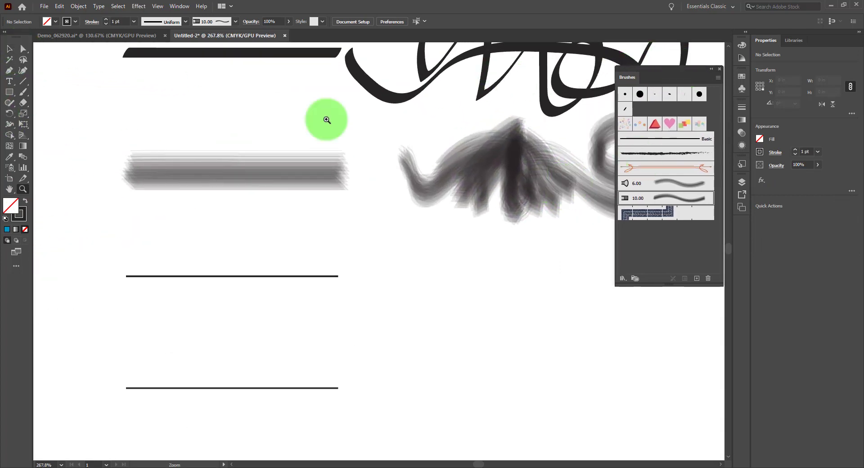
pyautogui.click(9, 49)
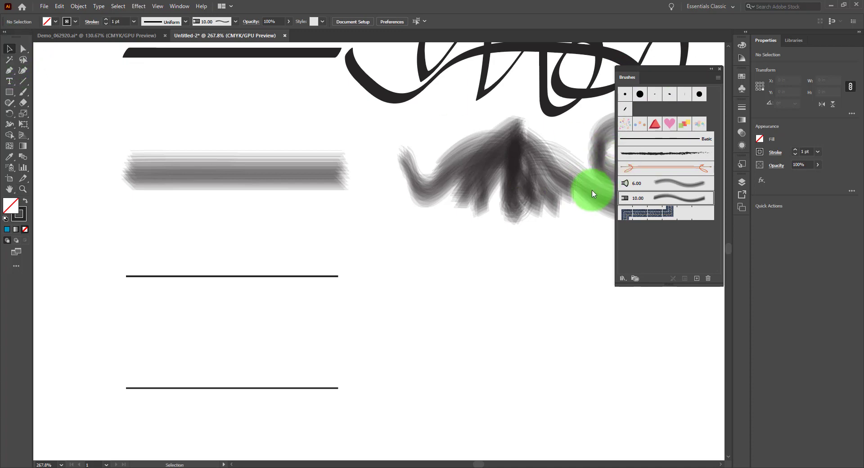
pyautogui.click(555, 193)
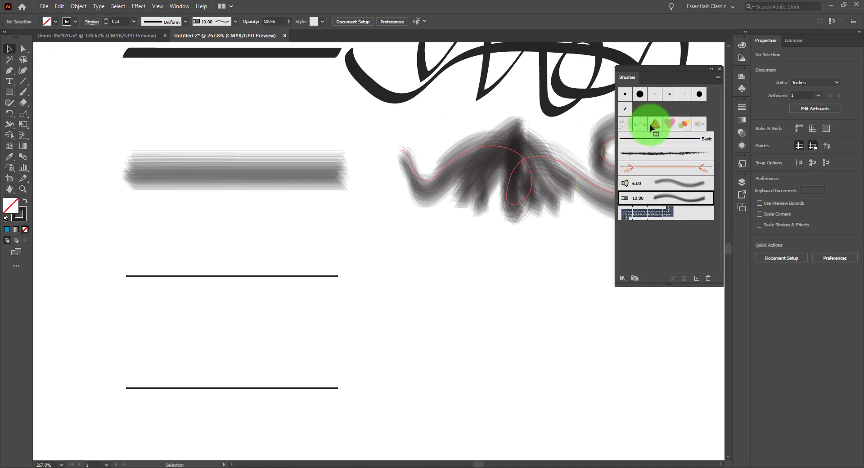
pyautogui.click(76, 22)
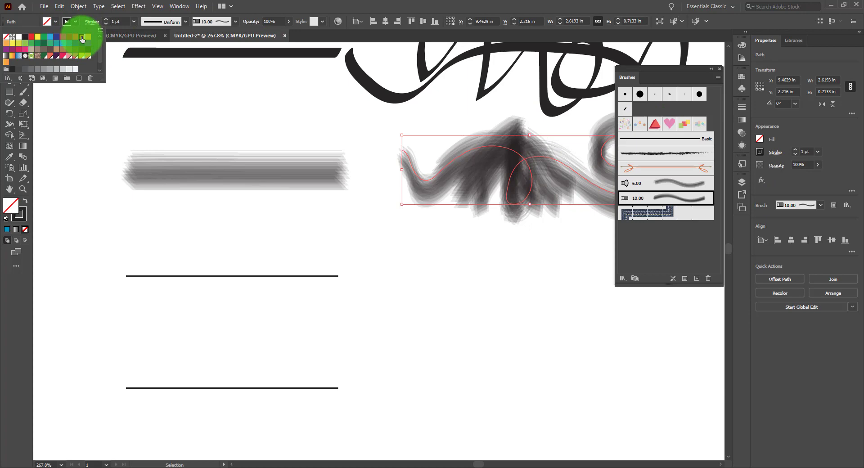
pyautogui.click(82, 39)
# Step: Recolor the outline of the short vertical bristle stroke at the middle of the fan orange-red
pyautogui.click(512, 128)
pyautogui.click(513, 131)
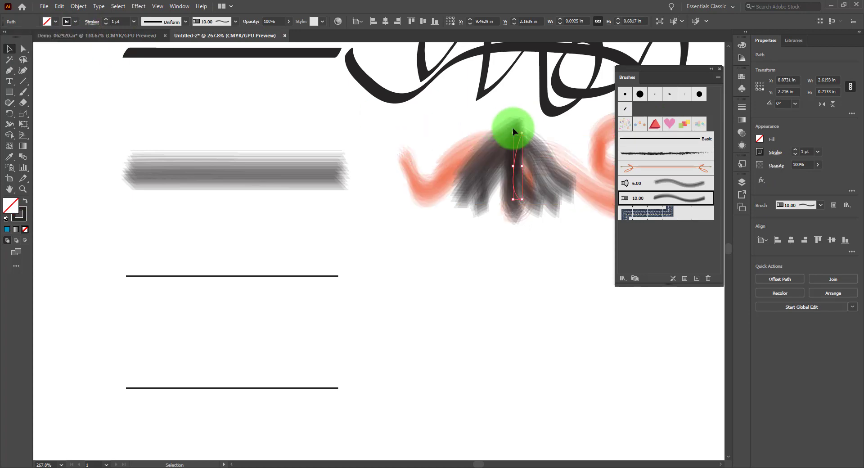
pyautogui.click(76, 21)
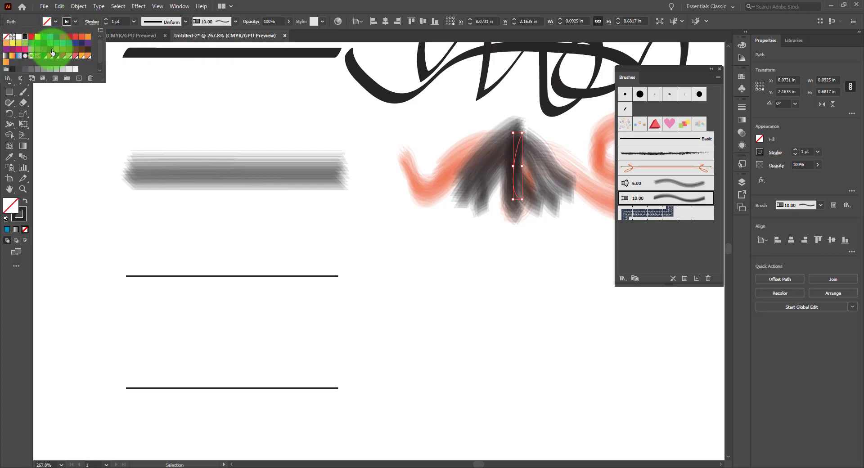
pyautogui.click(48, 56)
pyautogui.click(479, 175)
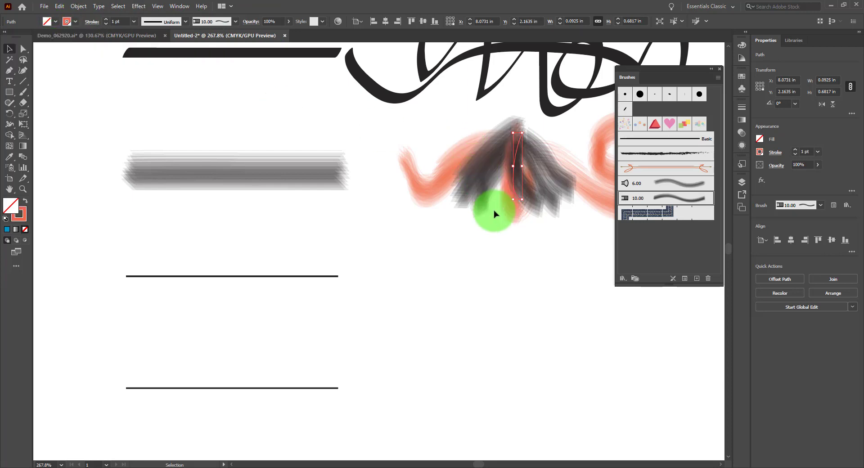
# Step: Try 4 pt and 0.25 pt stroke weights on the fan's two leftmost dark strokes, then set their weight to 0.75 pt
pyautogui.click(462, 170)
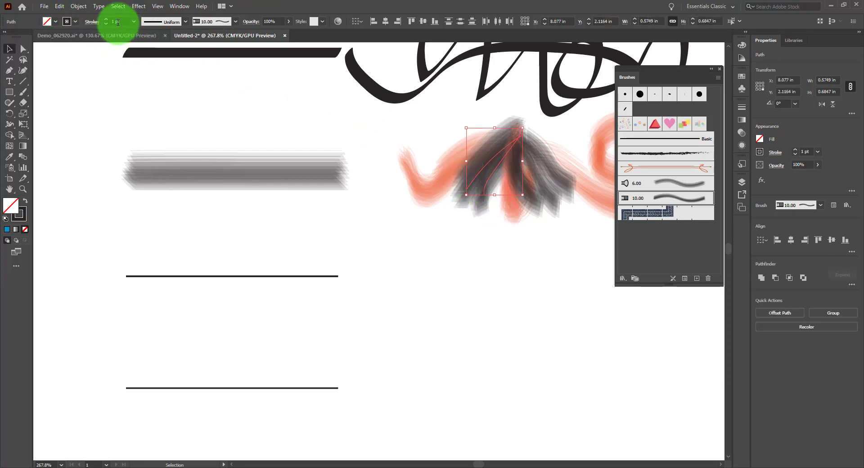
pyautogui.moveTo(133, 20); pyautogui.dragTo(150, 93)
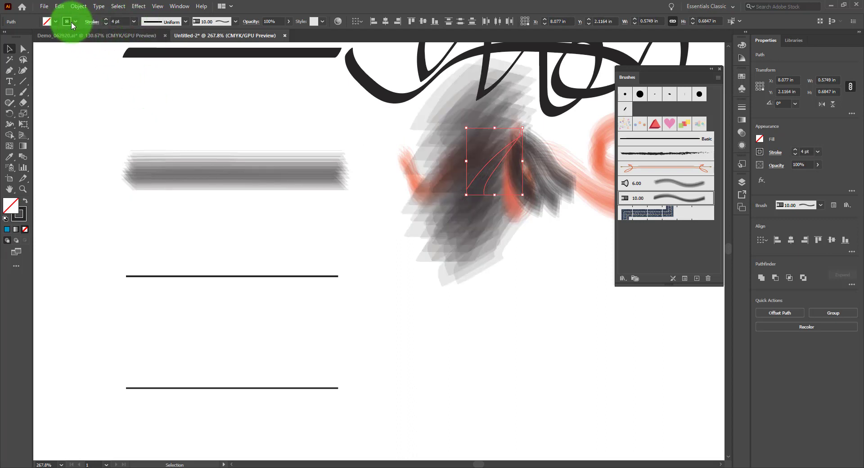
pyautogui.moveTo(131, 21); pyautogui.dragTo(140, 32)
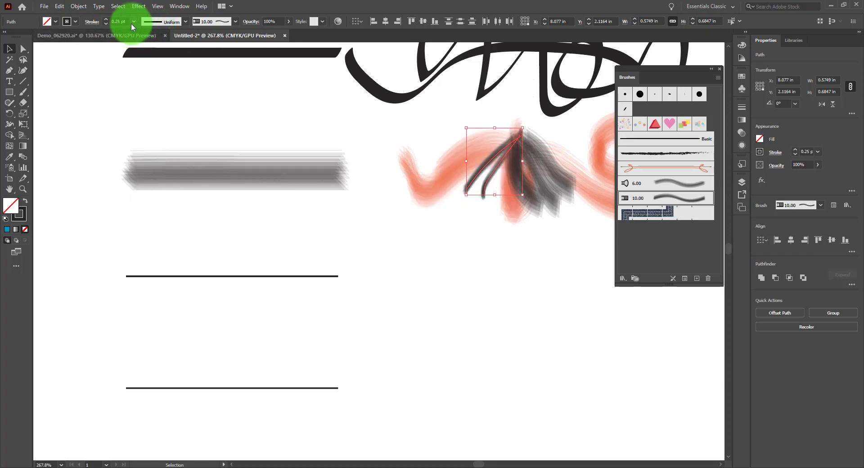
pyautogui.click(132, 24)
pyautogui.click(152, 51)
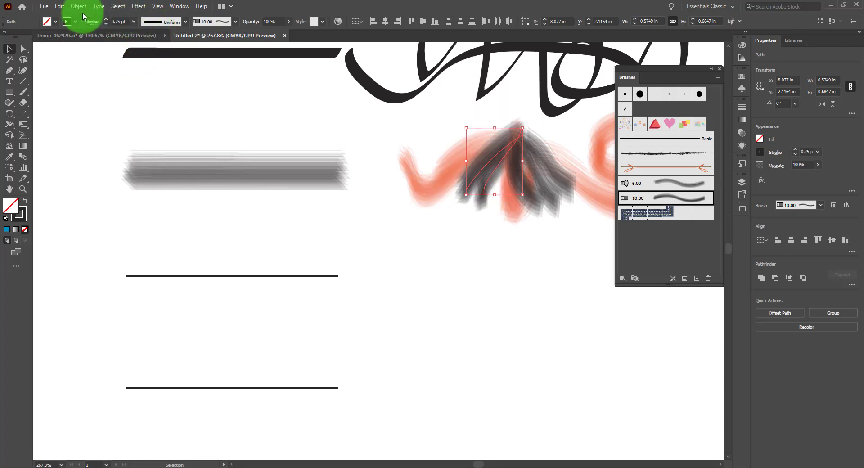
# Step: Recolor the two thinned bristle strokes' outline pink, then fit the artboard in the window and deselect the strokes
pyautogui.click(76, 22)
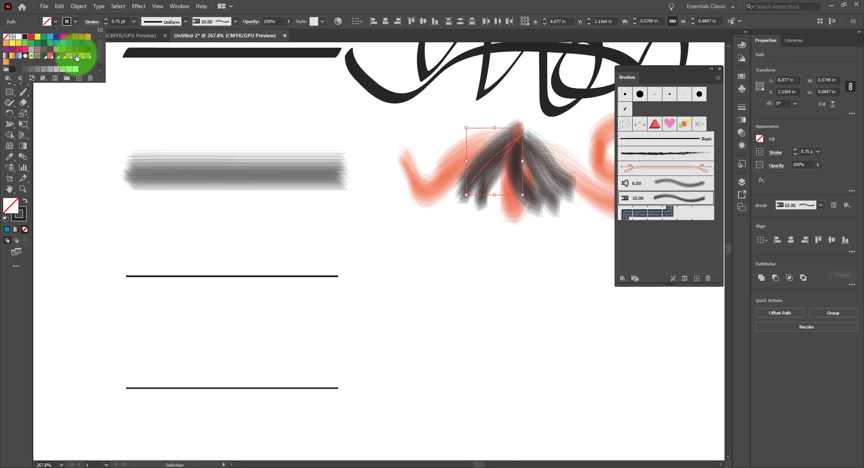
pyautogui.click(83, 57)
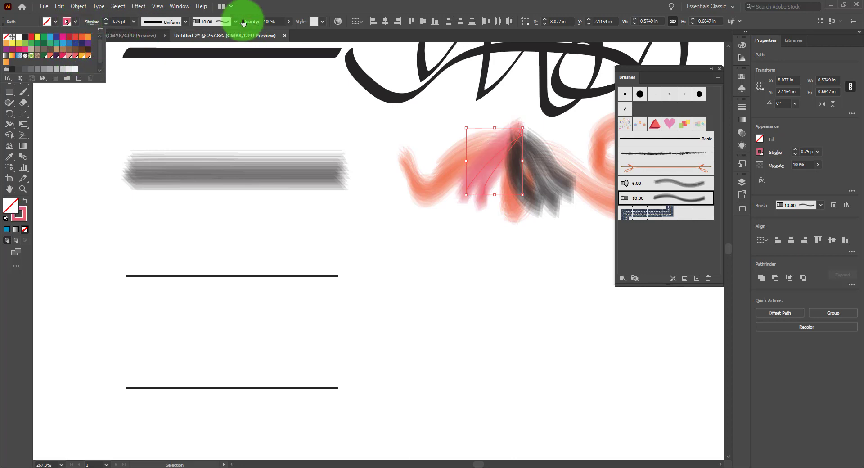
pyautogui.click(244, 3)
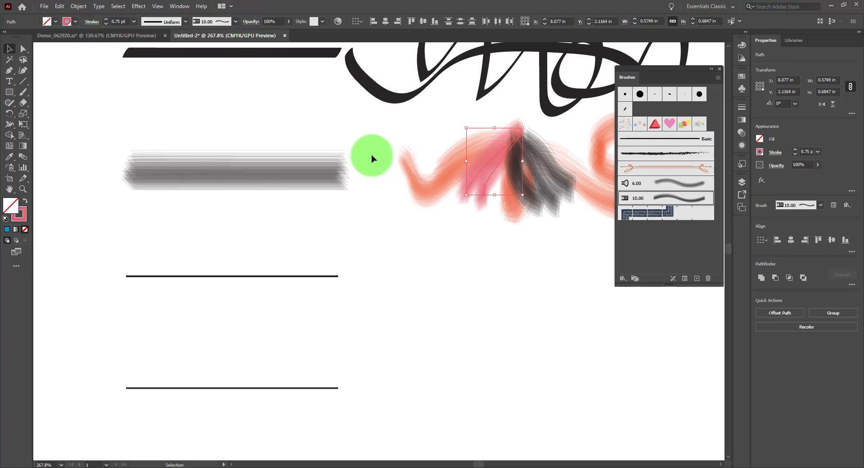
pyautogui.press('a')
pyautogui.hotkey('ctrl', '0')
pyautogui.press('v')
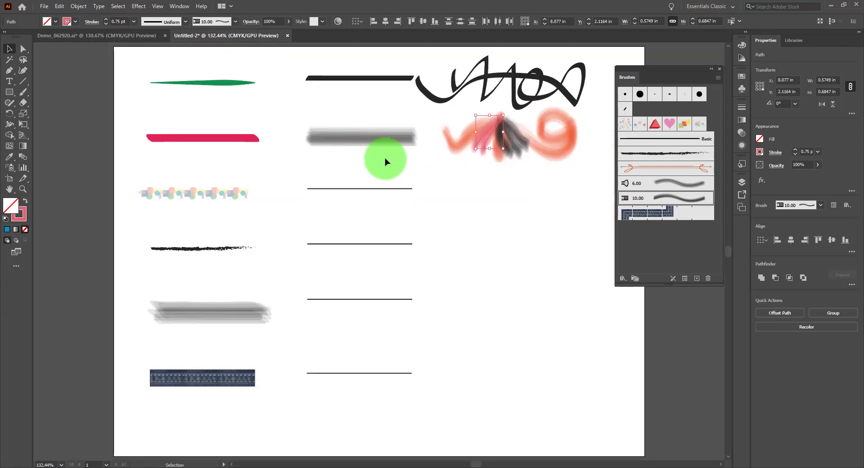
pyautogui.click(537, 203)
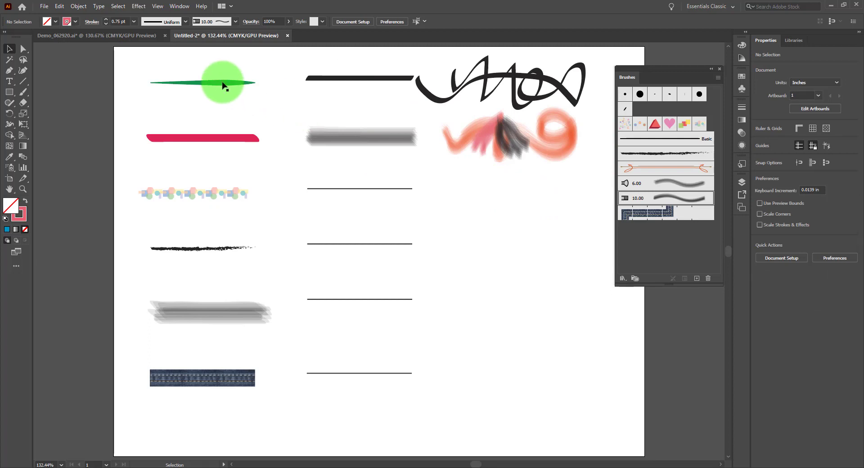
pyautogui.click(255, 84)
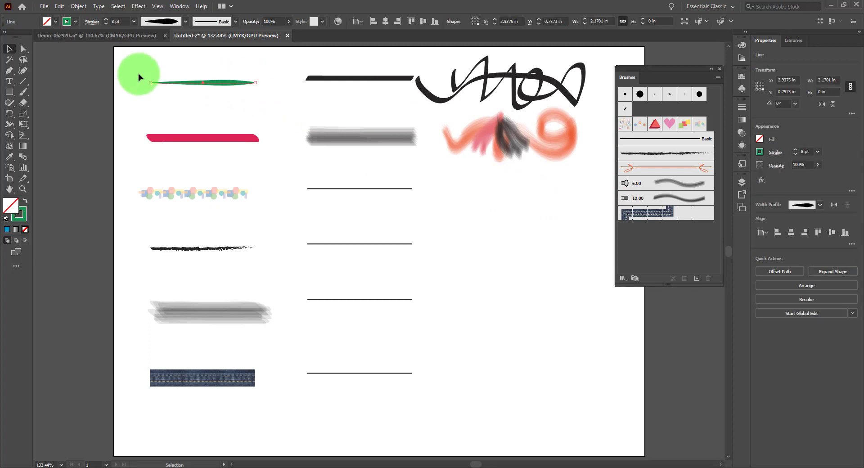
pyautogui.click(23, 81)
pyautogui.moveTo(450, 213)
pyautogui.mouseDown()
pyautogui.moveTo(487, 214)
pyautogui.moveTo(466, 213)
pyautogui.mouseUp()
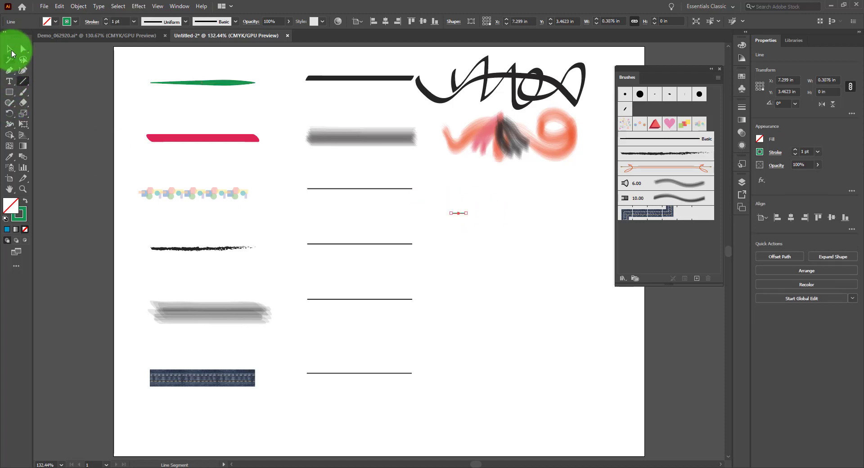
pyautogui.click(10, 48)
pyautogui.moveTo(9, 92); pyautogui.dragTo(49, 116)
pyautogui.moveTo(501, 196); pyautogui.dragTo(506, 207)
pyautogui.hotkey('ctrl', 'z')
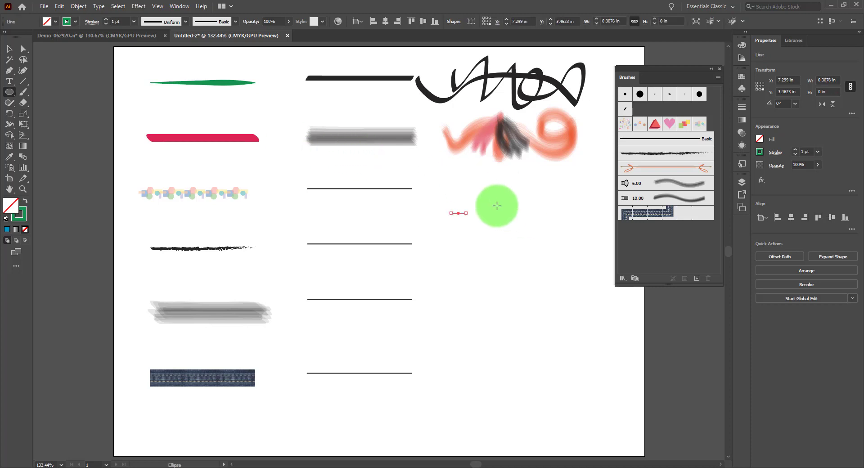
pyautogui.hotkey('ctrl', 'z')
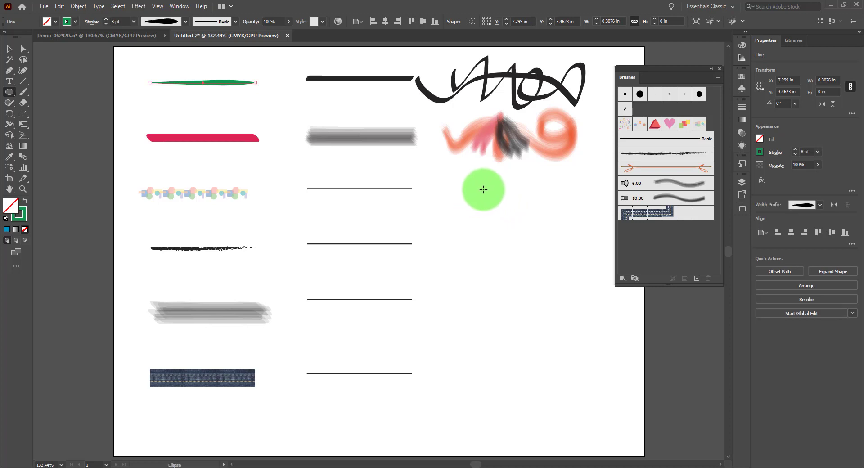
# Step: Draw a circle about 0.18 in wide below the bristle strokes and give it a green fill with no outline
pyautogui.moveTo(491, 195); pyautogui.dragTo(492, 197)
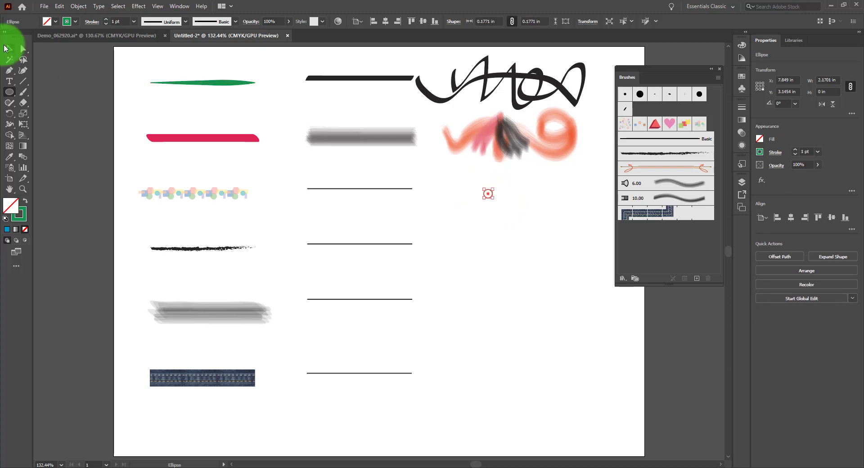
pyautogui.click(26, 203)
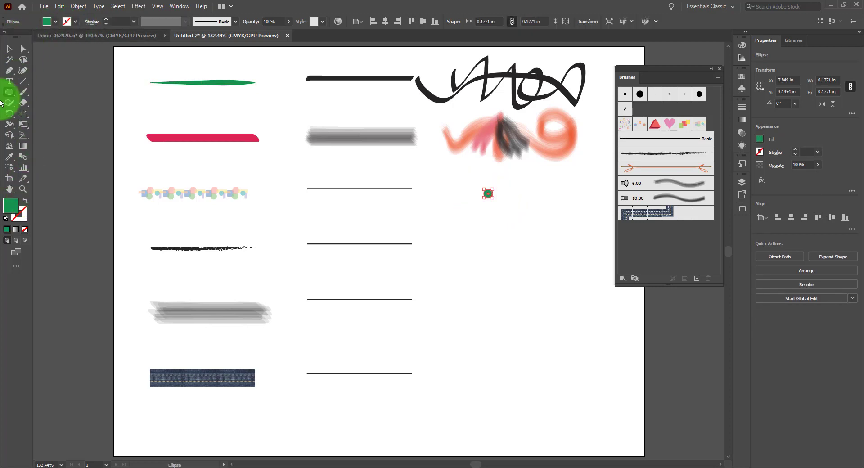
pyautogui.click(10, 49)
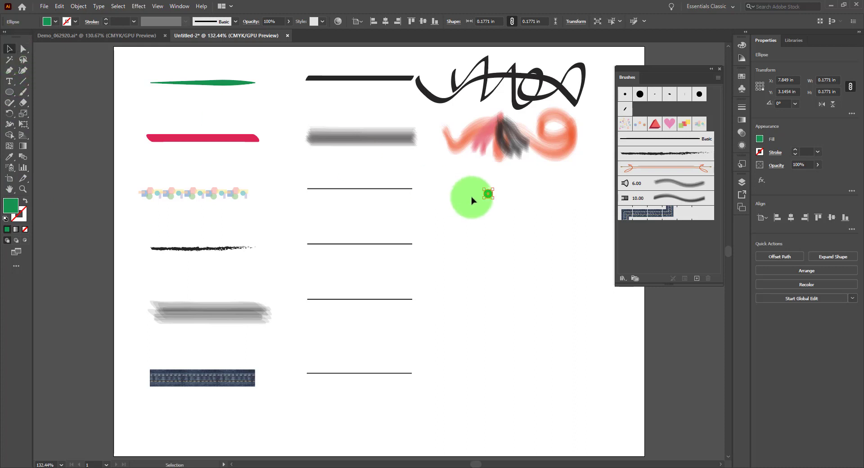
pyautogui.click(500, 201)
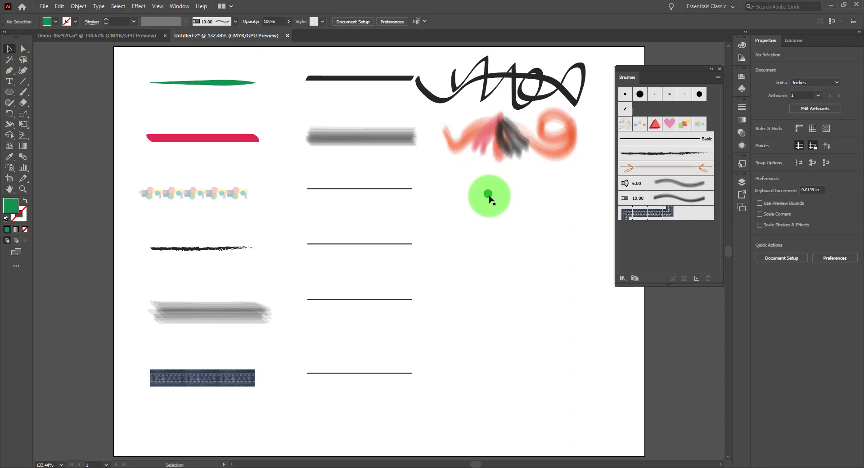
# Step: Add the green circle to the Brushes panel as a new scatter brush
pyautogui.moveTo(488, 195); pyautogui.dragTo(699, 278)
pyautogui.moveTo(489, 194)
pyautogui.mouseDown()
pyautogui.moveTo(720, 285)
pyautogui.moveTo(696, 280)
pyautogui.mouseUp()
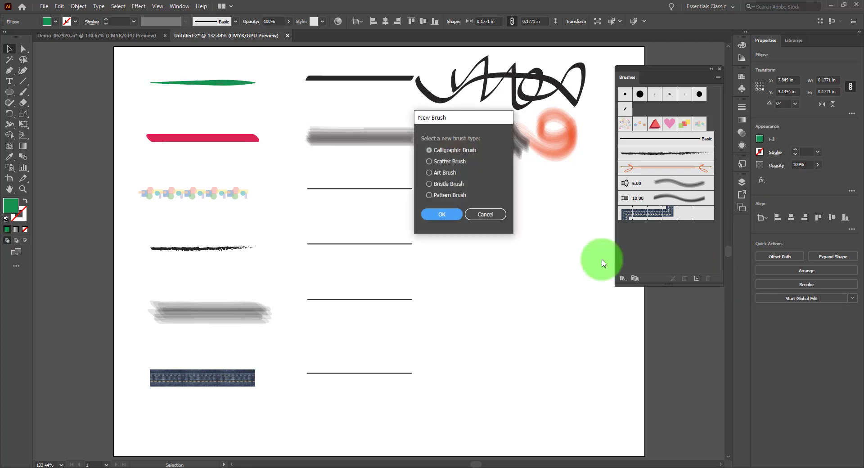
pyautogui.click(435, 162)
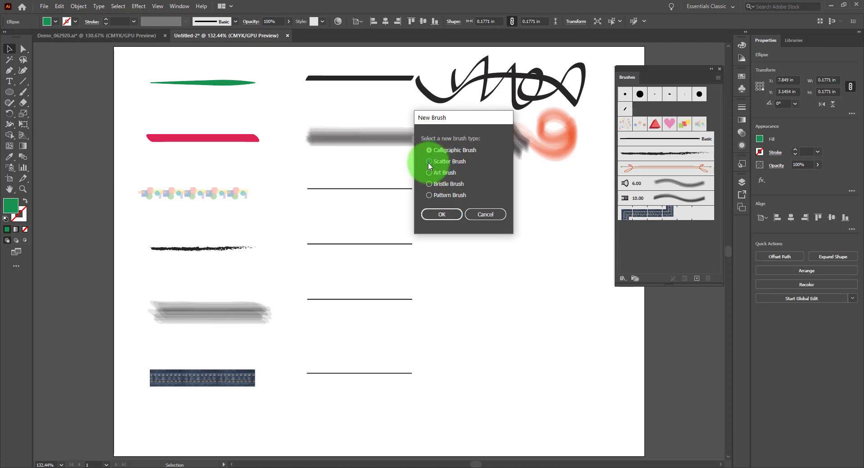
pyautogui.click(440, 214)
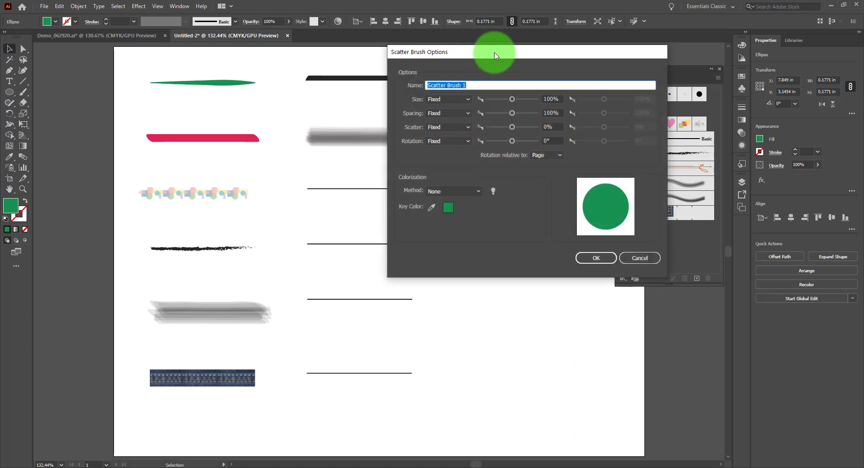
# Step: Set the scatter brush's size, spacing, scatter and rotation to Random
pyautogui.moveTo(495, 55); pyautogui.dragTo(473, 57)
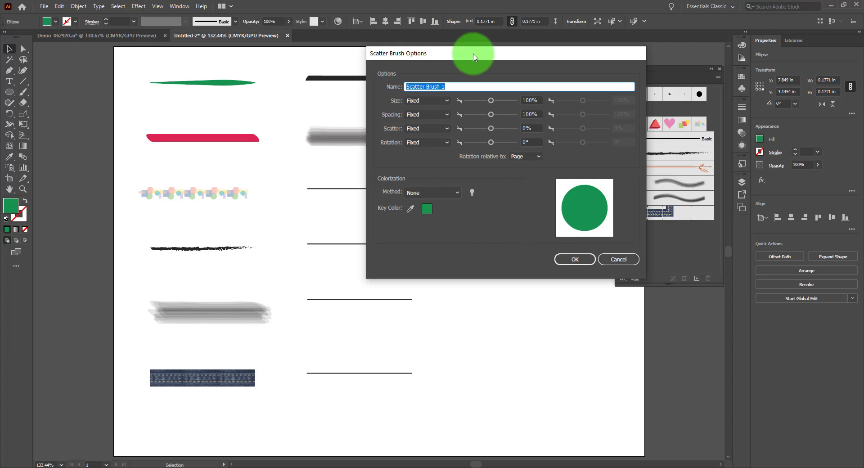
pyautogui.click(440, 97)
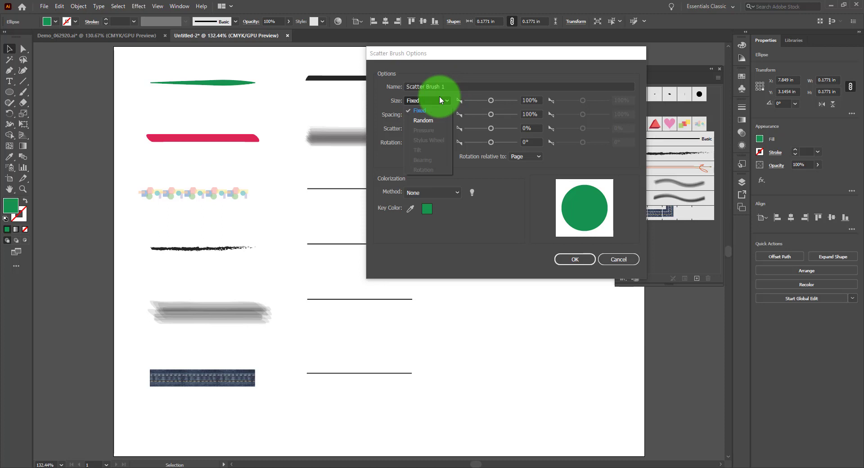
pyautogui.click(428, 121)
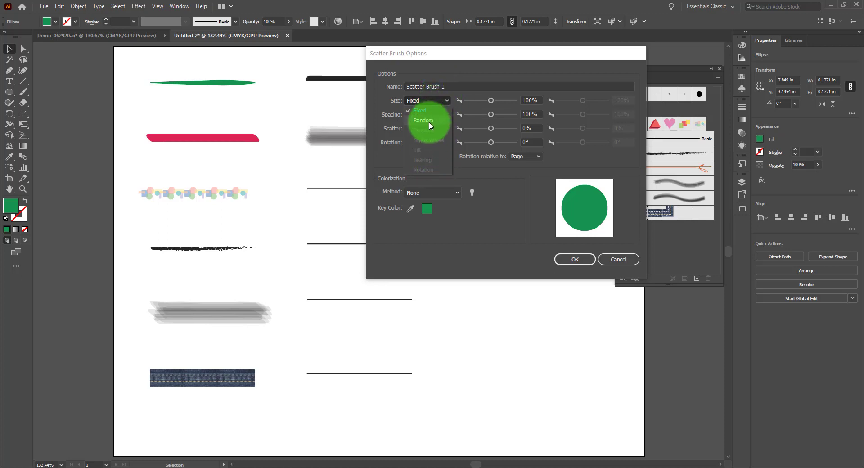
pyautogui.click(442, 117)
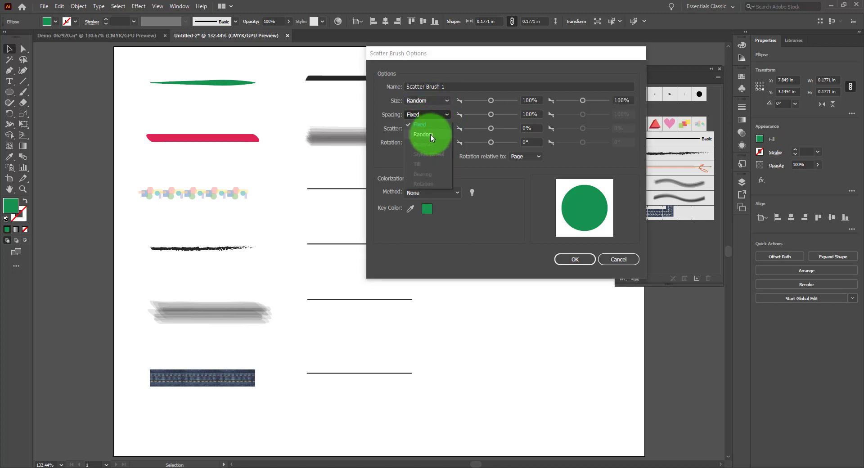
pyautogui.click(430, 134)
pyautogui.click(436, 129)
pyautogui.click(432, 145)
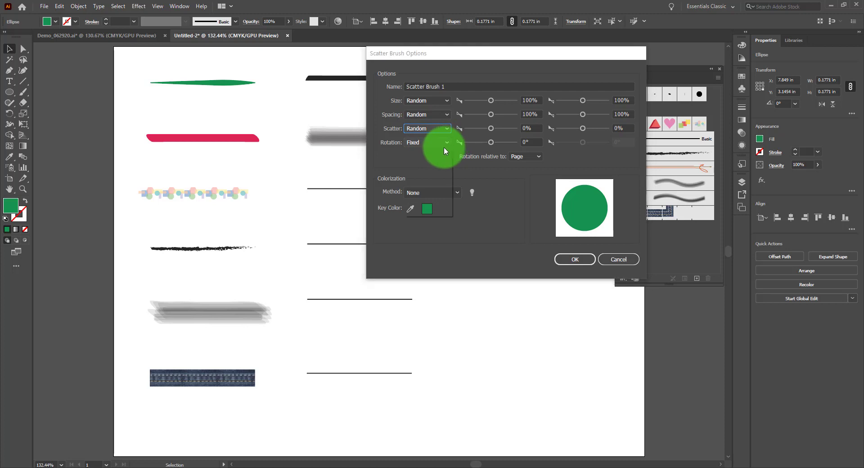
pyautogui.click(444, 146)
pyautogui.click(440, 154)
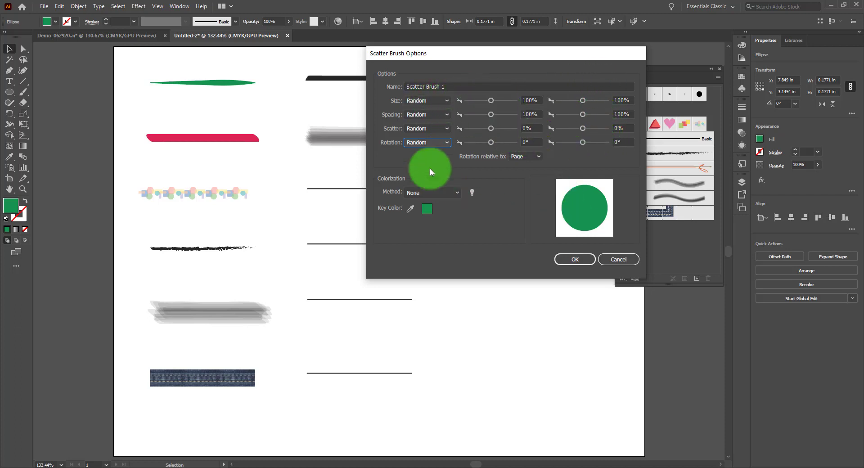
# Step: Move the options dialog off the circle and set the random size range to 50%–150% and the maximum spacing to 200%
pyautogui.moveTo(430, 57); pyautogui.dragTo(590, 66)
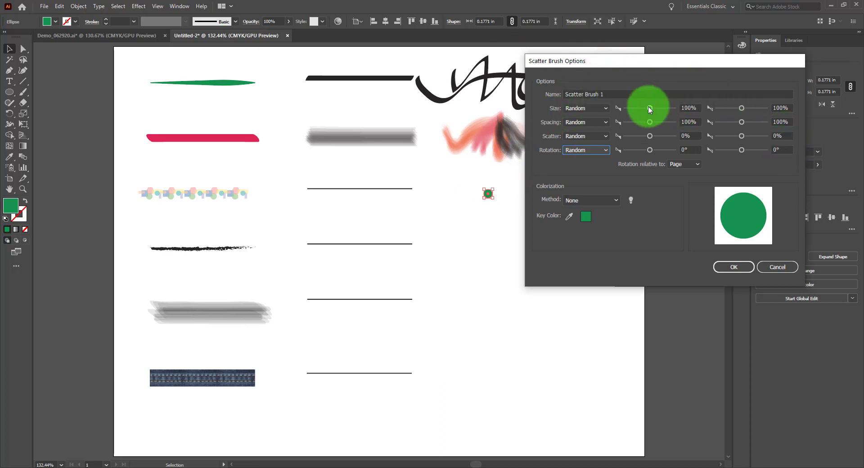
pyautogui.moveTo(650, 108); pyautogui.dragTo(643, 107)
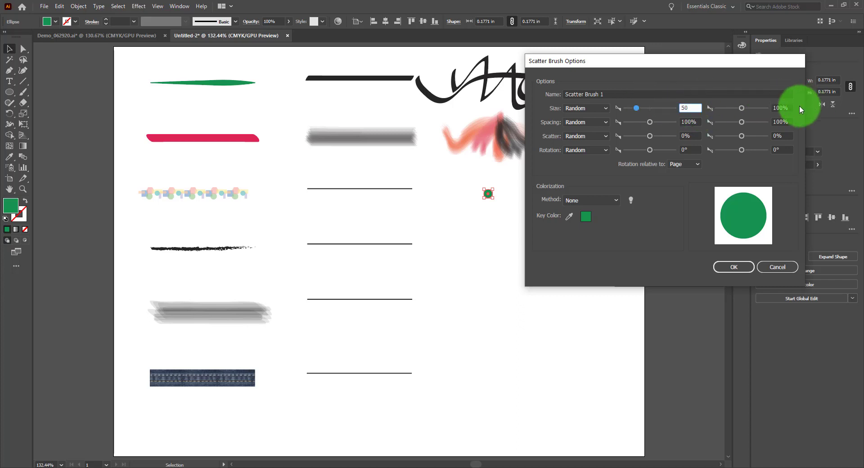
pyautogui.click(784, 108)
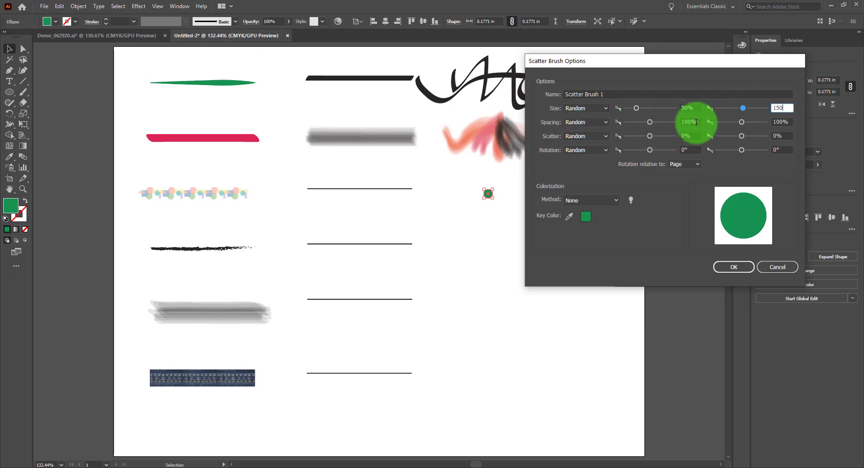
pyautogui.click(695, 122)
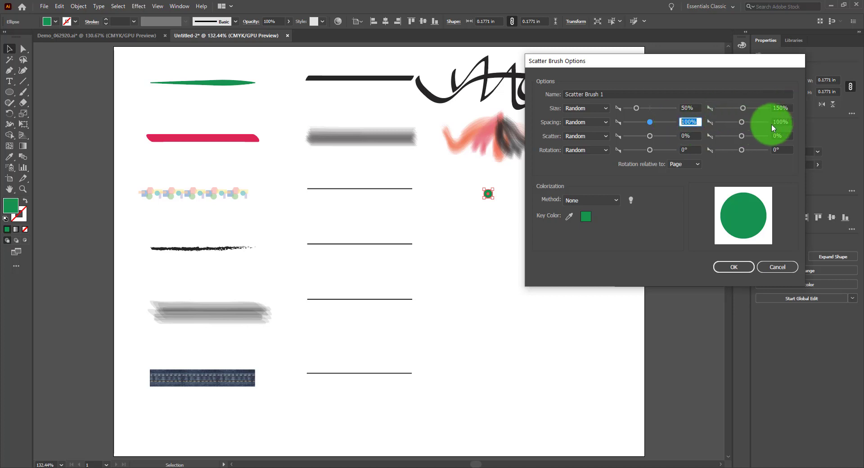
pyautogui.click(789, 121)
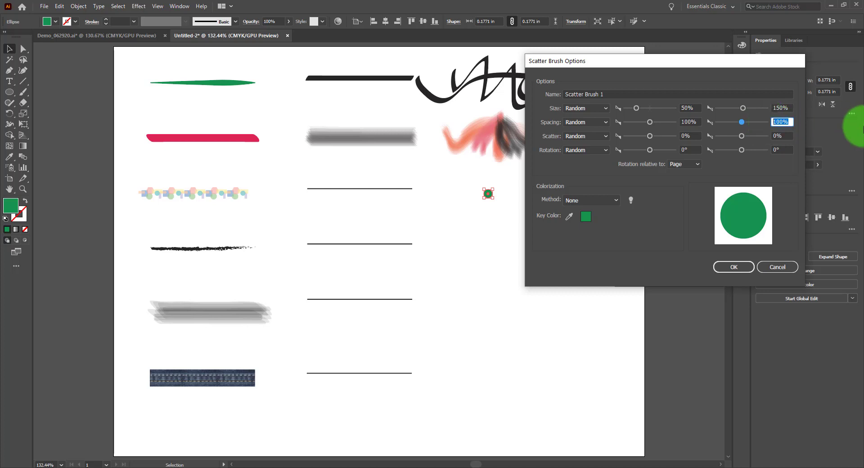
pyautogui.write('200')
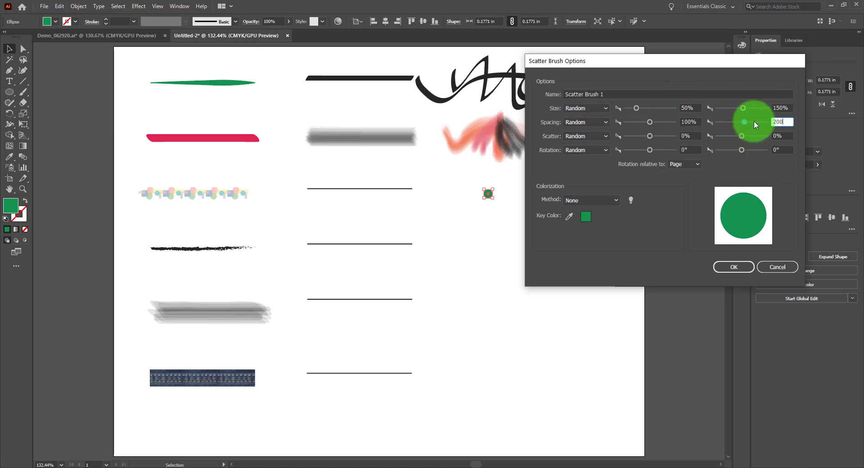
# Step: Set the scatter brush's random scatter range to 50%–150% and keep its rotation relative to the page
pyautogui.press('Tab')
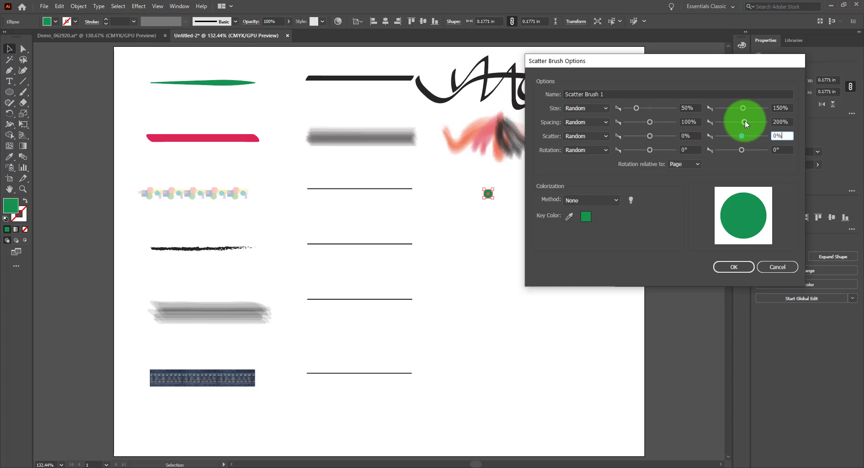
pyautogui.moveTo(746, 124)
pyautogui.mouseDown()
pyautogui.moveTo(772, 122)
pyautogui.moveTo(745, 121)
pyautogui.mouseUp()
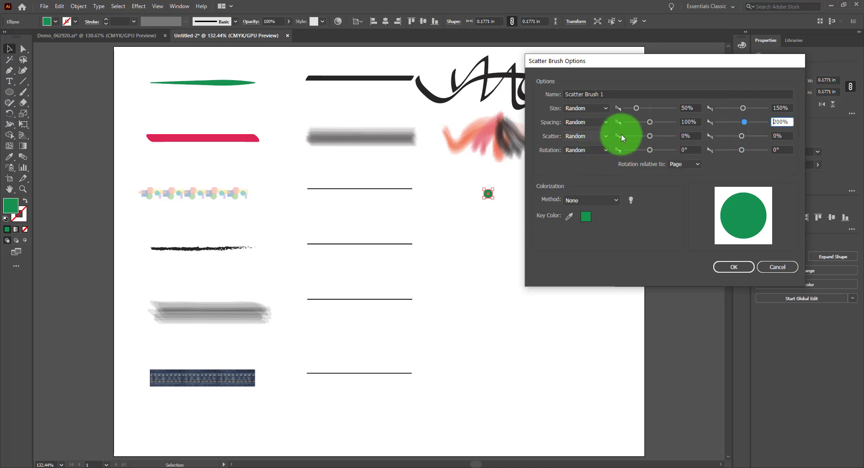
pyautogui.click(690, 135)
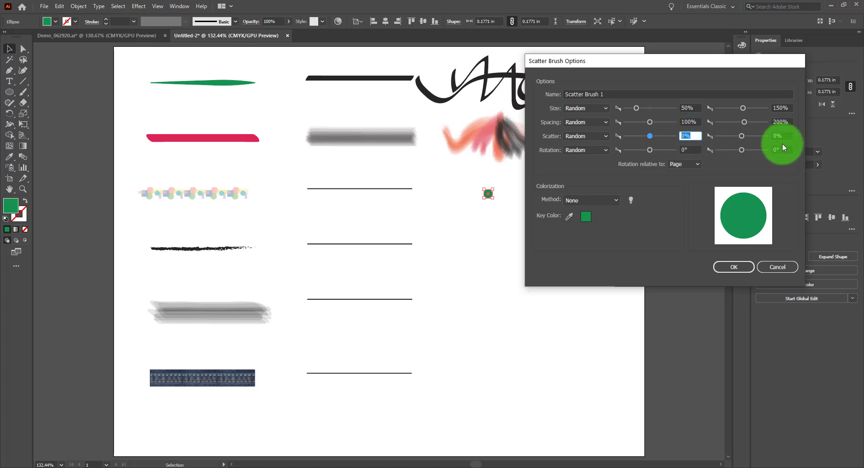
pyautogui.write('50')
pyautogui.press('Tab')
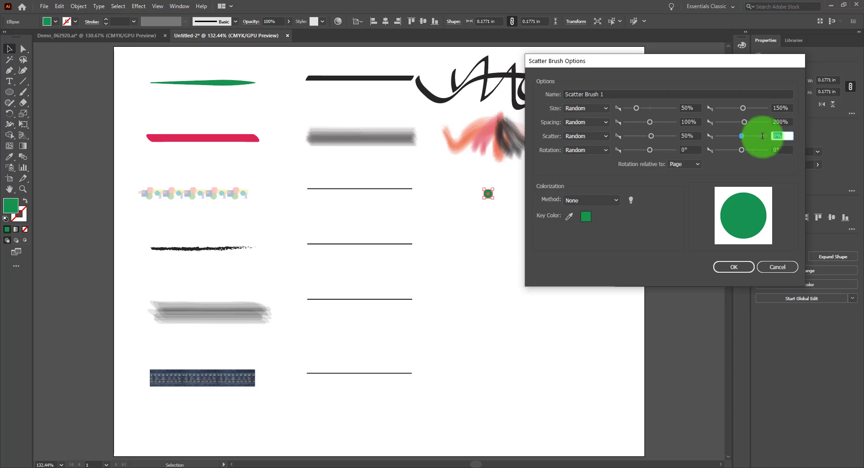
pyautogui.write('150')
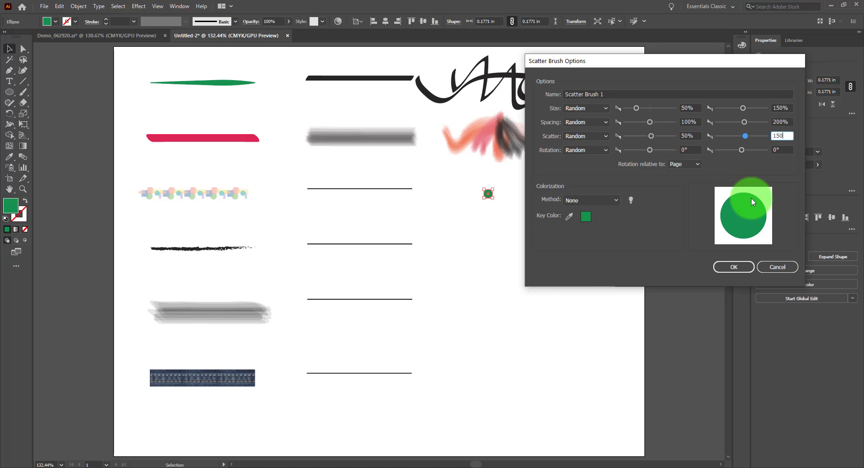
pyautogui.click(687, 165)
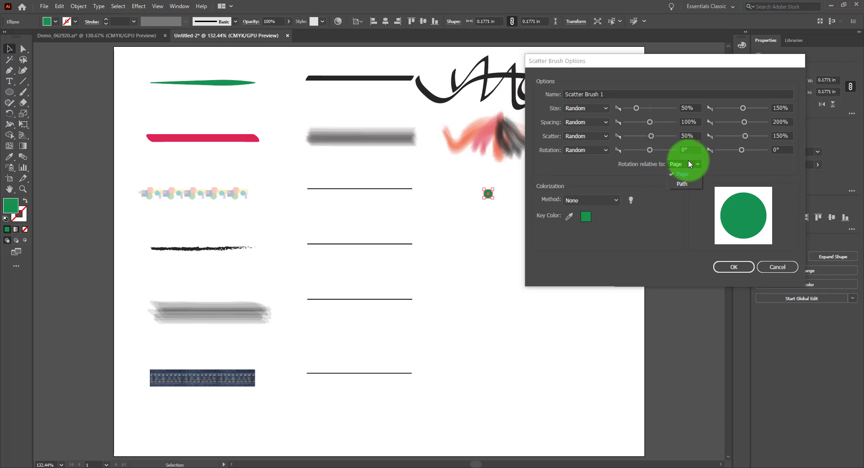
pyautogui.click(689, 163)
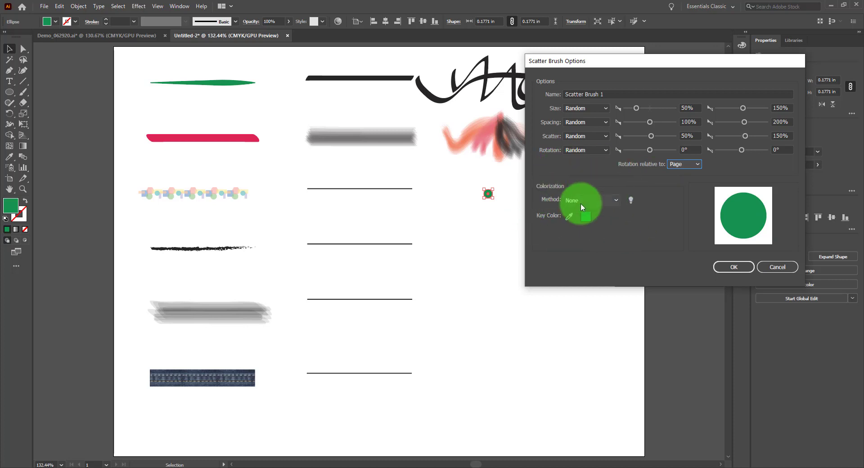
# Step: Review the colorization tips, set the scatter brush's colorization method to Hue Shift and save the brush
pyautogui.click(631, 202)
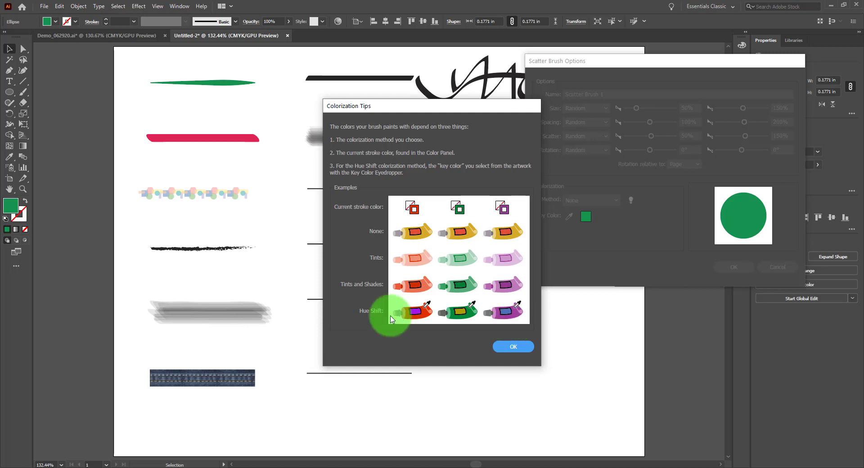
pyautogui.click(517, 347)
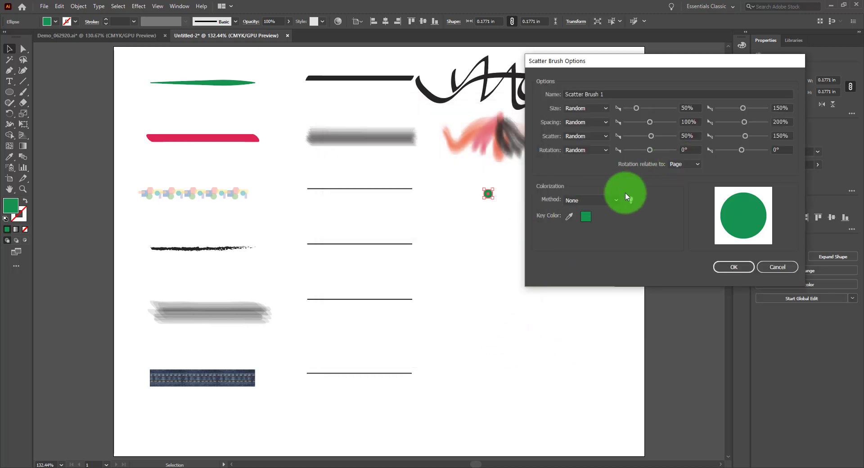
pyautogui.click(615, 199)
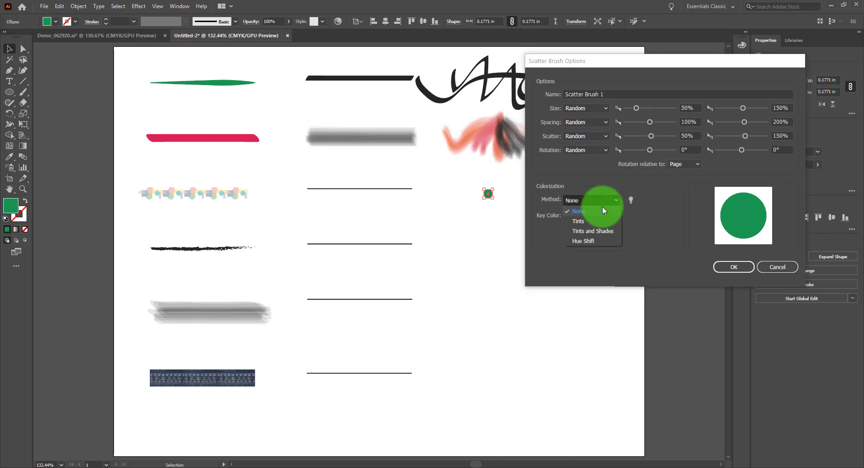
pyautogui.click(578, 240)
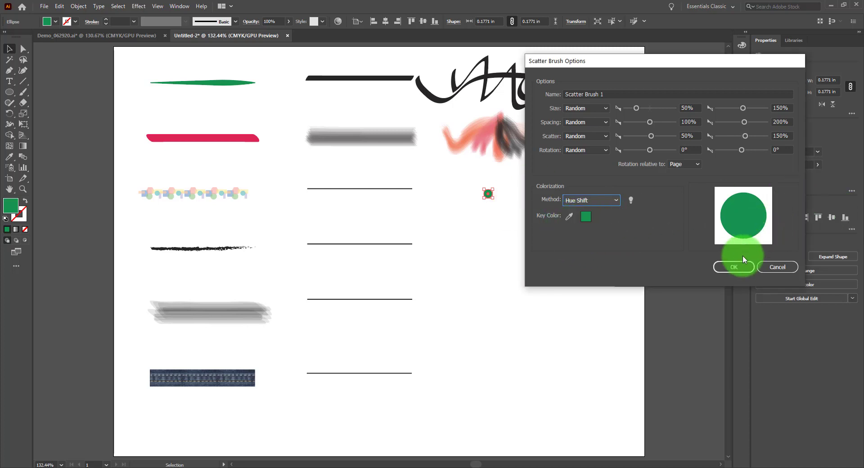
pyautogui.click(735, 268)
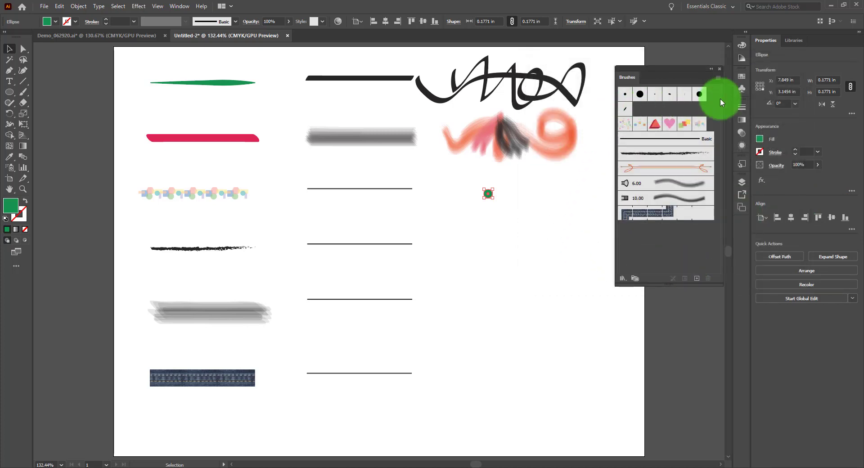
# Step: Apply the new green-circle scatter brush to the plain line directly below the grey bristle line
pyautogui.click(626, 139)
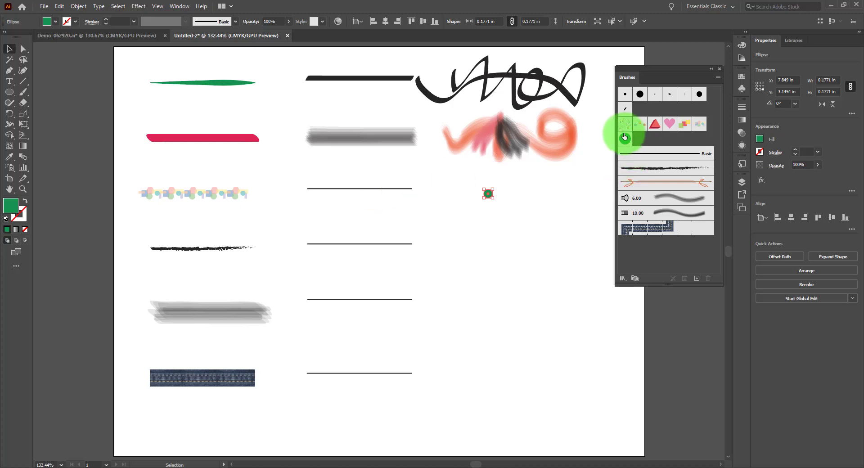
pyautogui.click(404, 189)
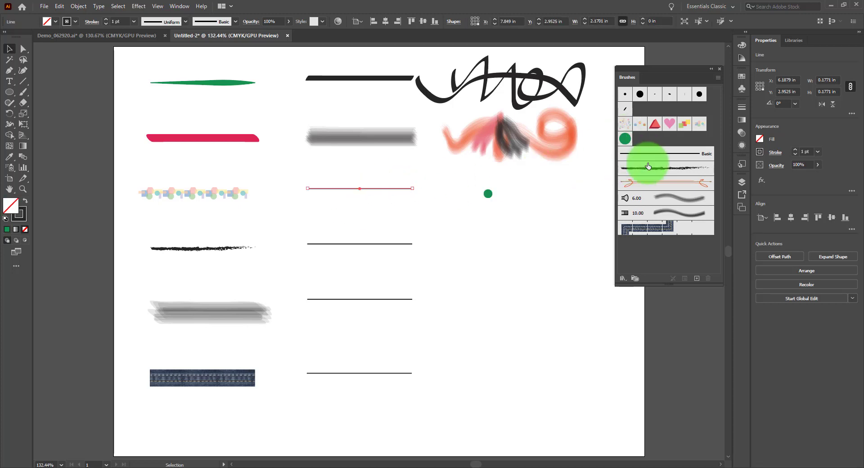
pyautogui.click(626, 139)
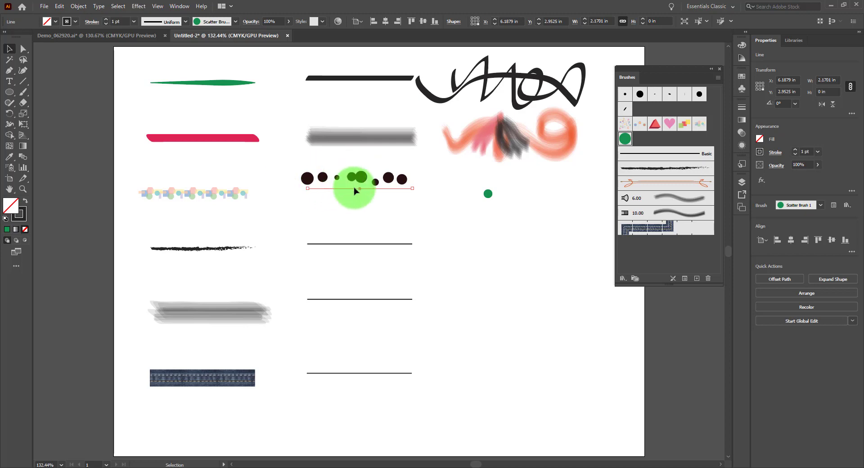
# Step: Reopen the green scatter brush's options and set size to 62%–85%, minimum spacing to 80% and minimum scatter to -265%
pyautogui.click(625, 139)
pyautogui.doubleClick(625, 139)
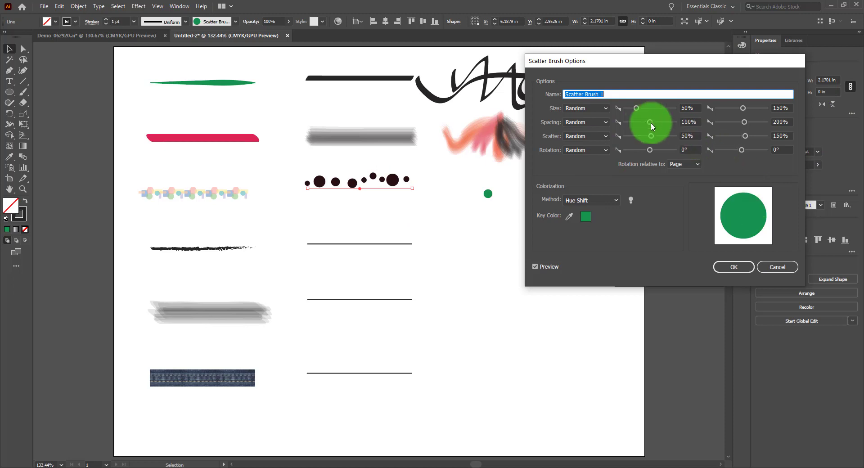
pyautogui.moveTo(651, 135)
pyautogui.mouseDown()
pyautogui.moveTo(644, 136)
pyautogui.moveTo(655, 123)
pyautogui.moveTo(643, 122)
pyautogui.mouseUp()
pyautogui.moveTo(743, 109); pyautogui.dragTo(739, 110)
pyautogui.moveTo(639, 106); pyautogui.dragTo(642, 107)
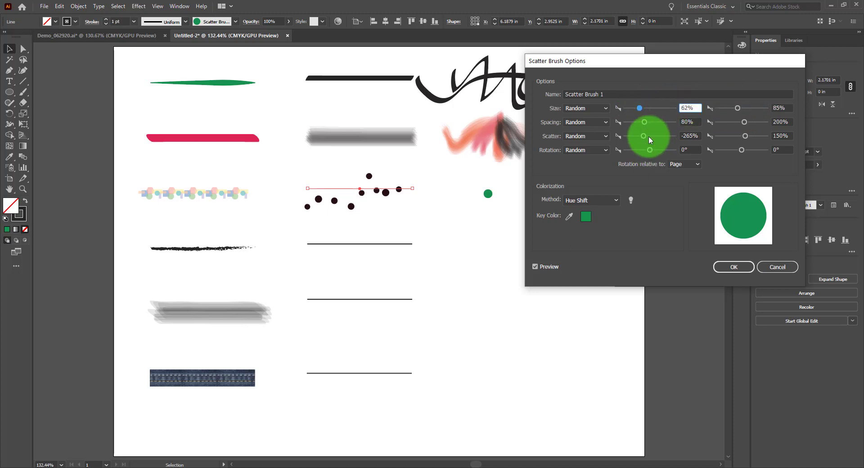
# Step: Adjust the brush's scatter range to -227%–131% and spacing range to 72%–90%, and apply the changes to existing strokes
pyautogui.moveTo(646, 136)
pyautogui.mouseDown()
pyautogui.moveTo(661, 131)
pyautogui.moveTo(637, 135)
pyautogui.moveTo(648, 133)
pyautogui.mouseUp()
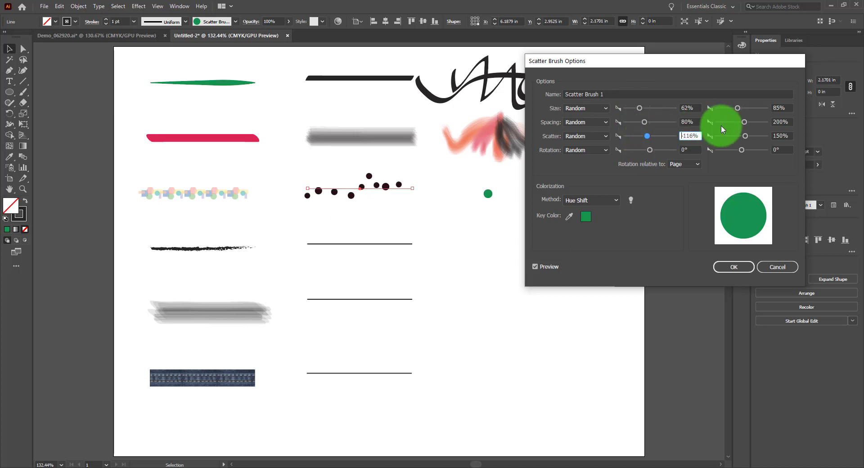
pyautogui.moveTo(745, 136); pyautogui.dragTo(747, 136)
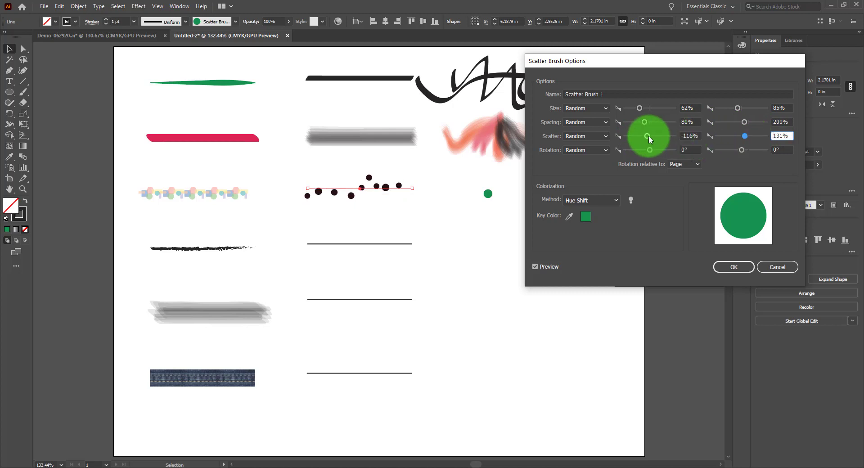
pyautogui.moveTo(649, 136); pyautogui.dragTo(646, 136)
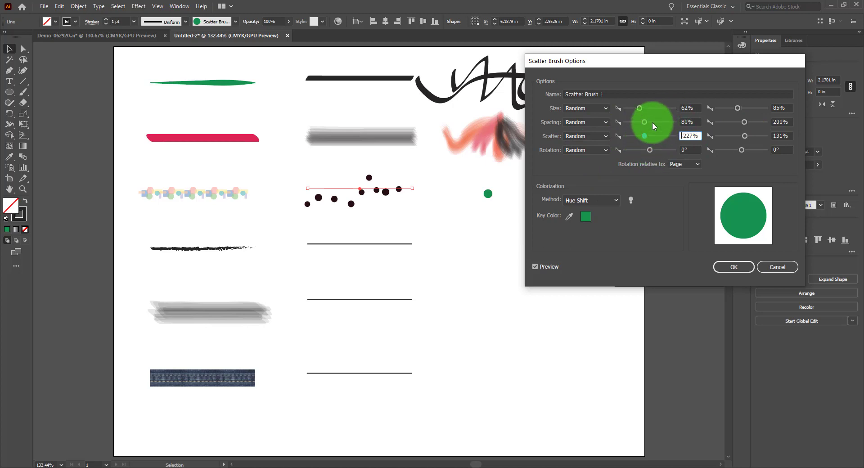
pyautogui.moveTo(644, 122)
pyautogui.mouseDown()
pyautogui.moveTo(652, 125)
pyautogui.moveTo(645, 125)
pyautogui.mouseUp()
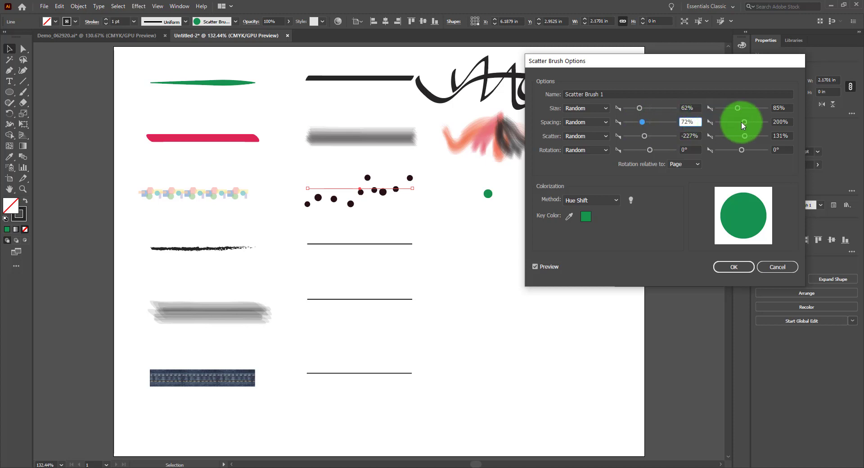
pyautogui.moveTo(742, 122); pyautogui.dragTo(740, 122)
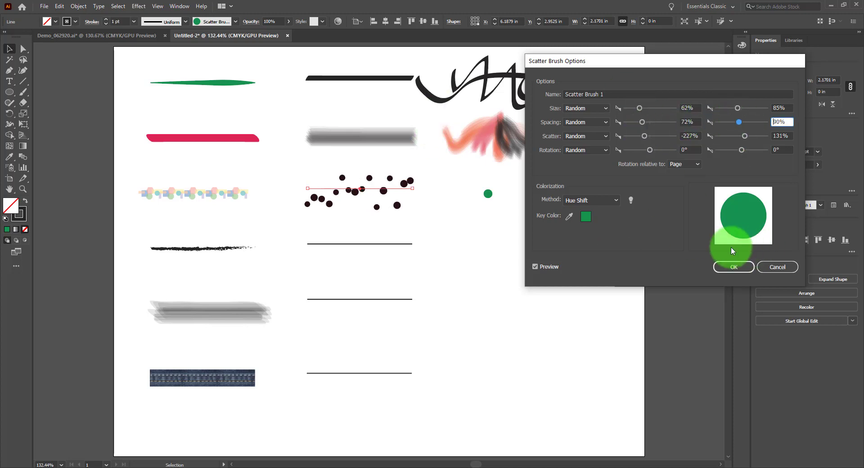
pyautogui.click(748, 272)
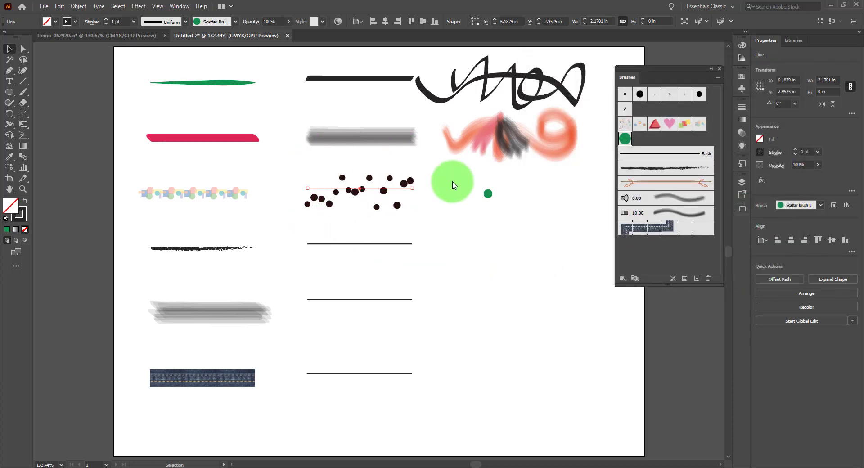
pyautogui.click(430, 253)
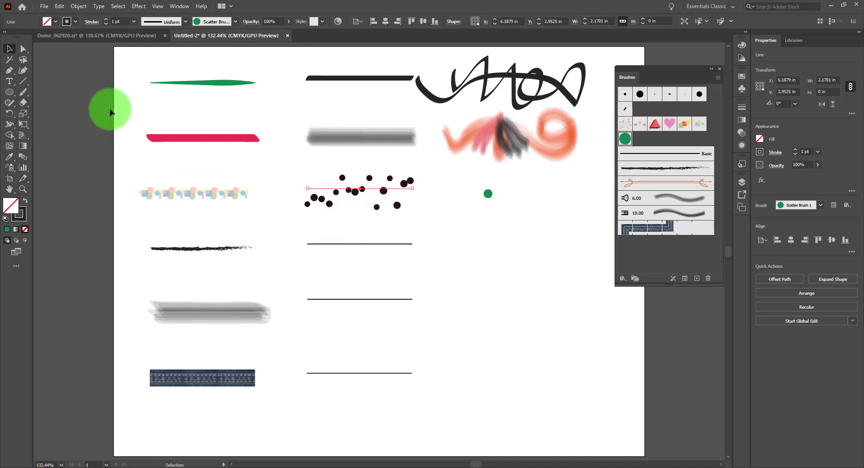
# Step: Recolor the scatter-brushed line's stroke, trying crimson and orange before choosing dark red
pyautogui.click(68, 22)
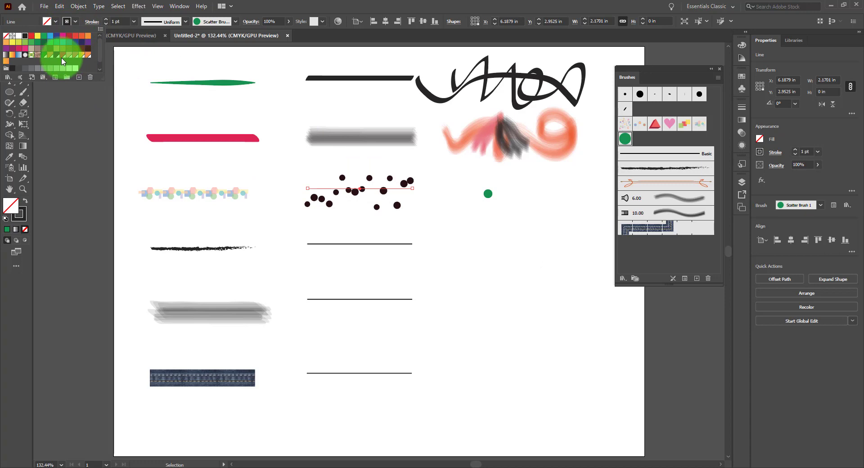
pyautogui.click(81, 36)
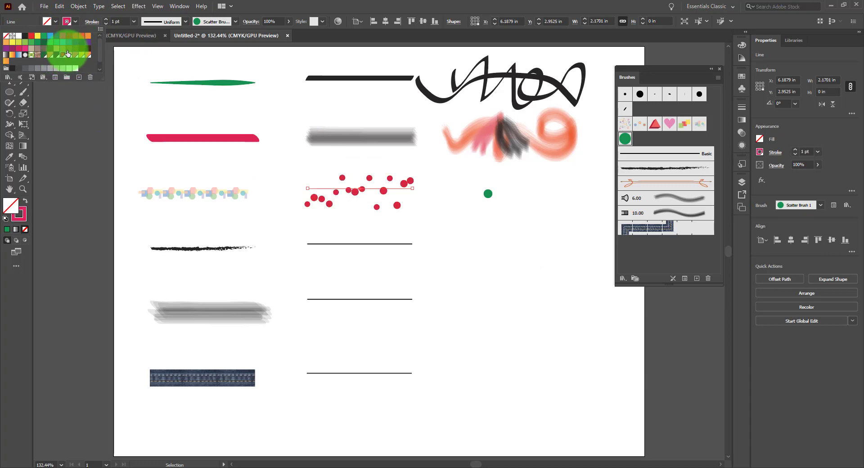
pyautogui.click(87, 49)
pyautogui.click(81, 56)
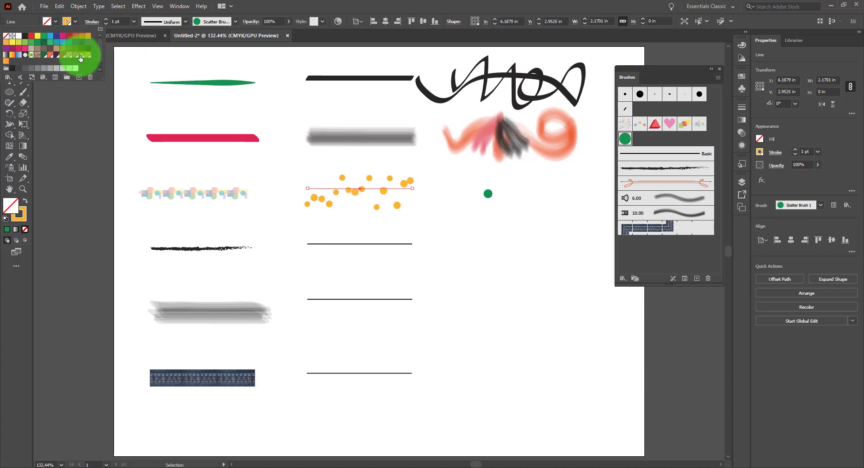
pyautogui.click(69, 36)
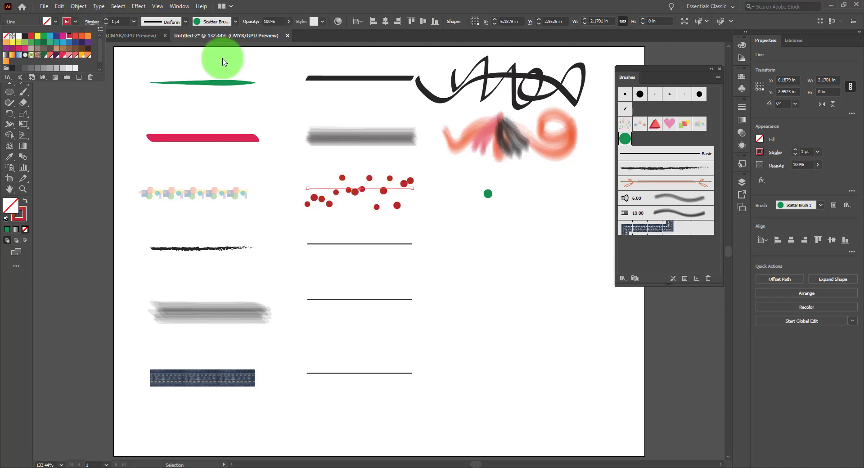
pyautogui.click(440, 181)
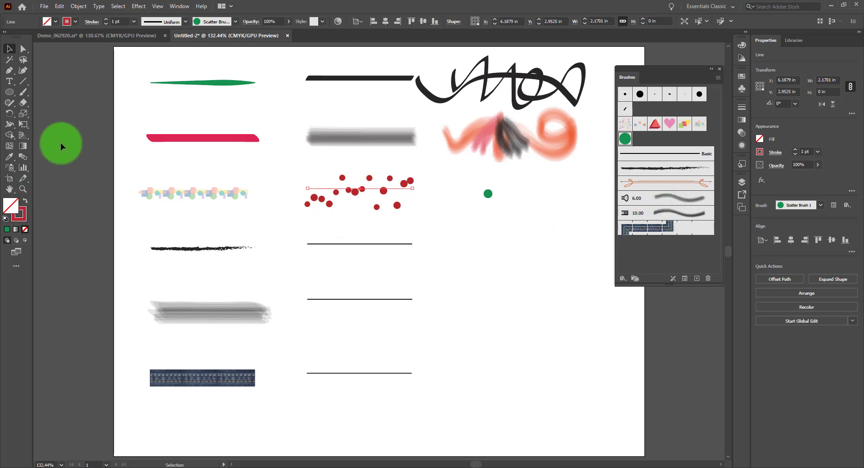
# Step: Pull the green circle's right anchor point straight out to about X 8.4 in and convert it to a corner, forming a teardrop
pyautogui.click(489, 194)
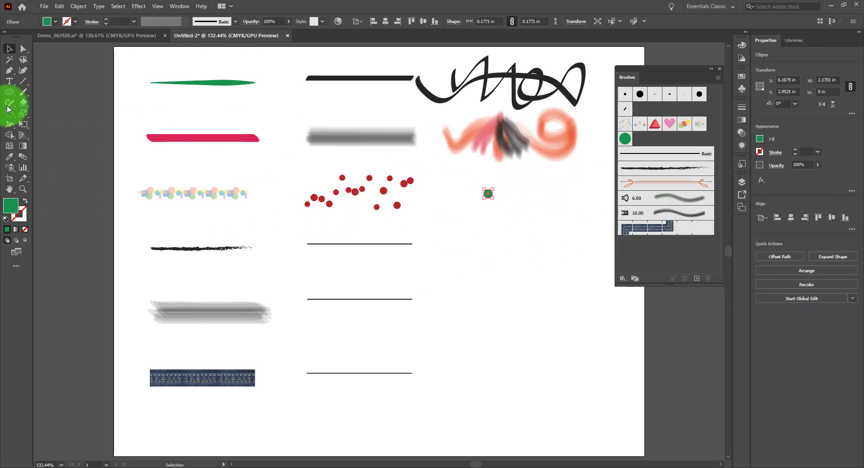
pyautogui.click(23, 50)
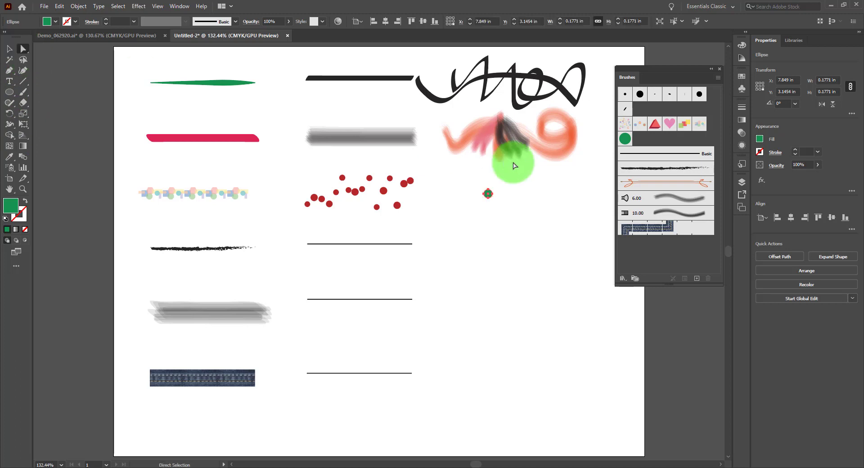
pyautogui.click(498, 197)
pyautogui.moveTo(494, 195); pyautogui.dragTo(517, 194)
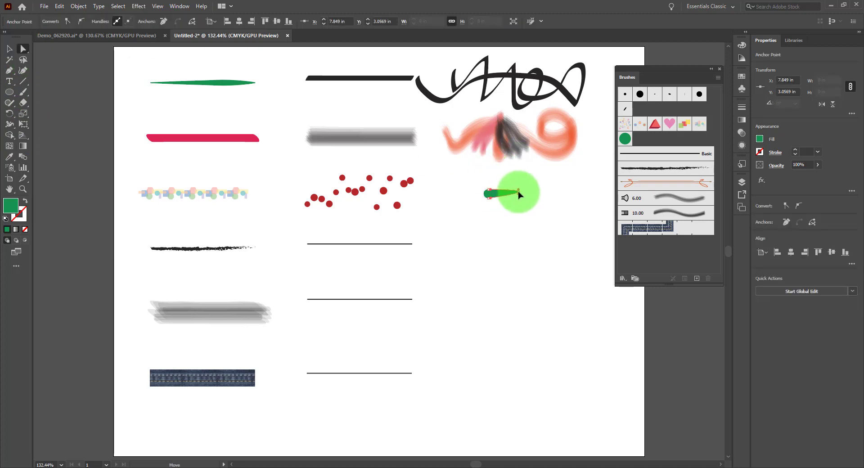
pyautogui.moveTo(519, 194); pyautogui.dragTo(520, 194)
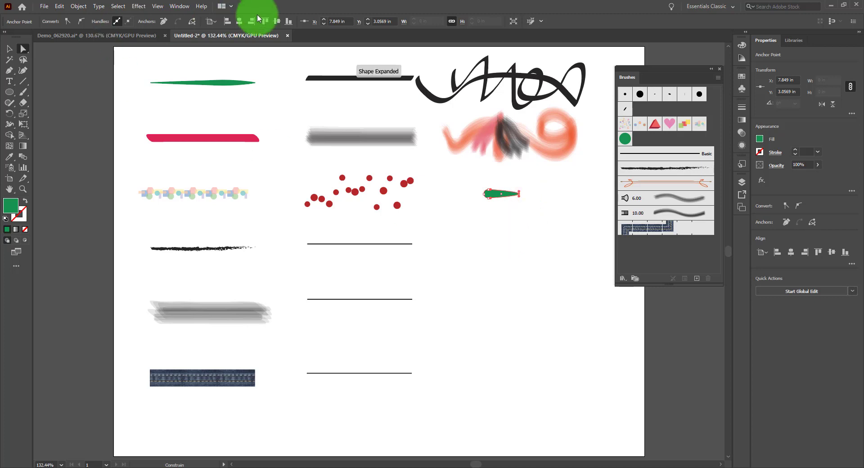
pyautogui.click(68, 21)
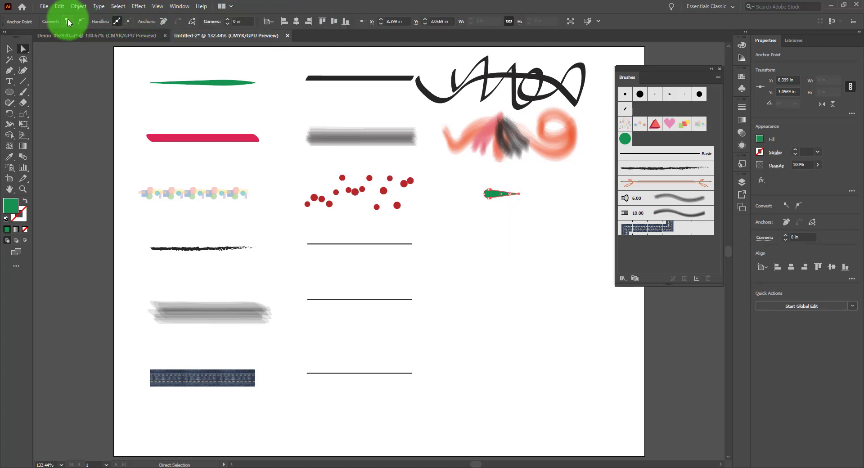
pyautogui.click(9, 50)
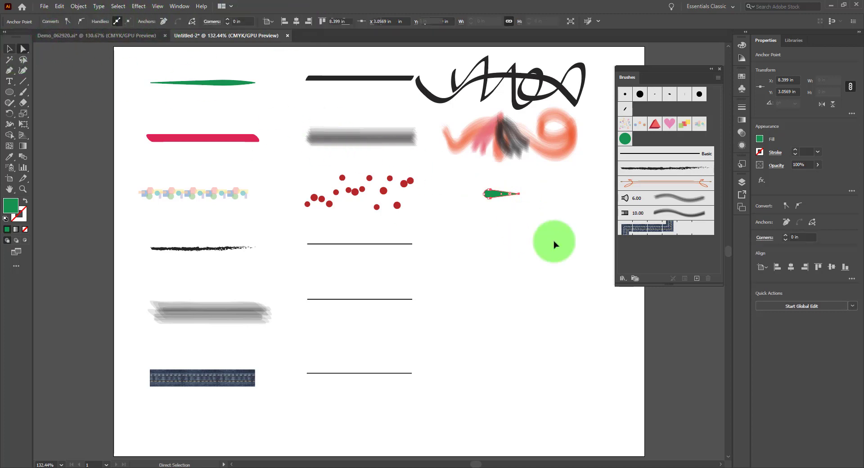
# Step: Select the green teardrop and change its fill to orange
pyautogui.click(553, 247)
pyautogui.moveTo(473, 182); pyautogui.dragTo(587, 222)
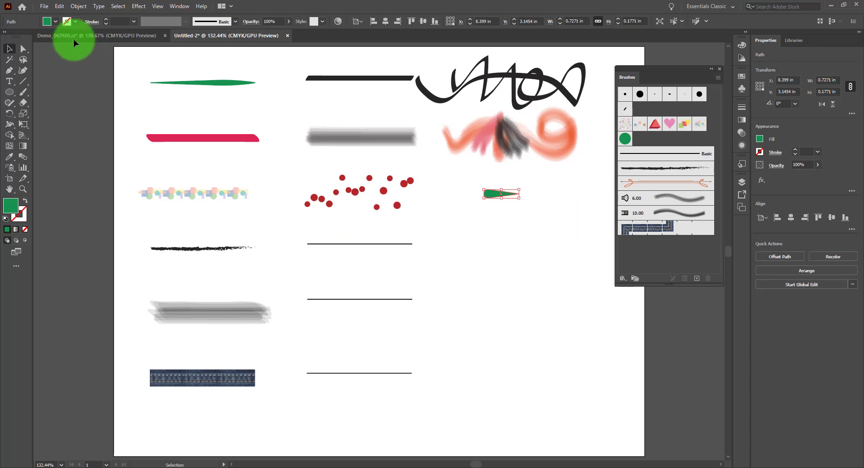
pyautogui.click(57, 21)
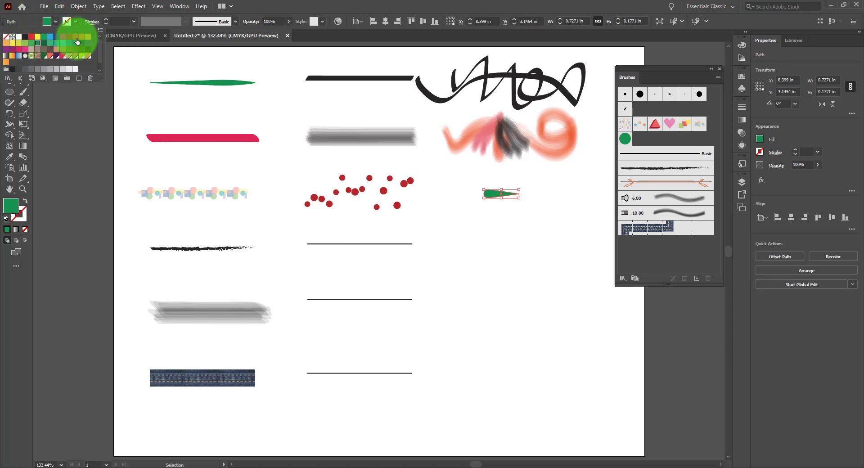
pyautogui.click(84, 36)
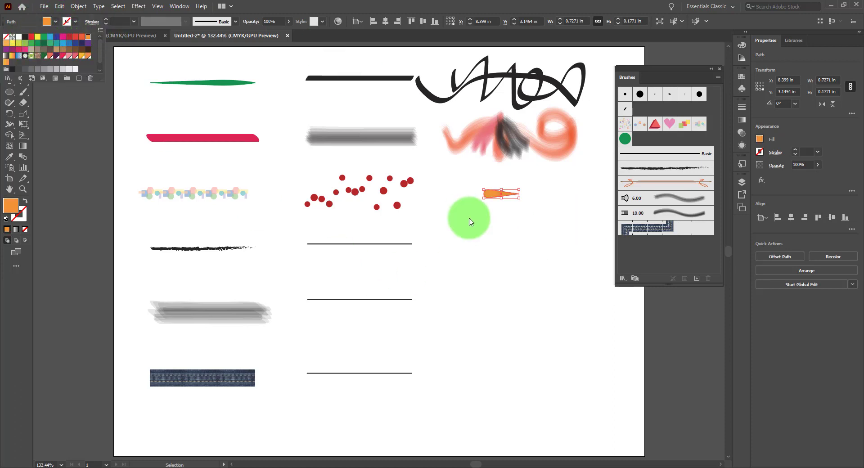
pyautogui.click(500, 216)
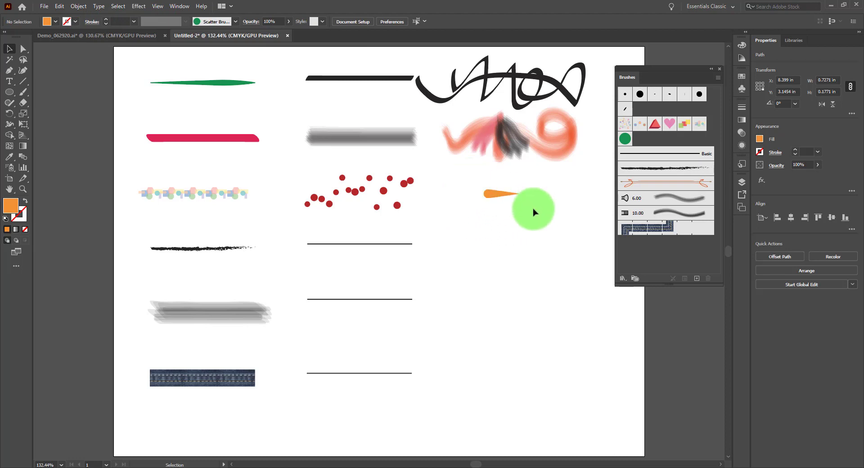
# Step: Create an art brush from the orange teardrop with Fixed width, Stretch to Fit Stroke Length, rightward direction and no colorization
pyautogui.click(488, 193)
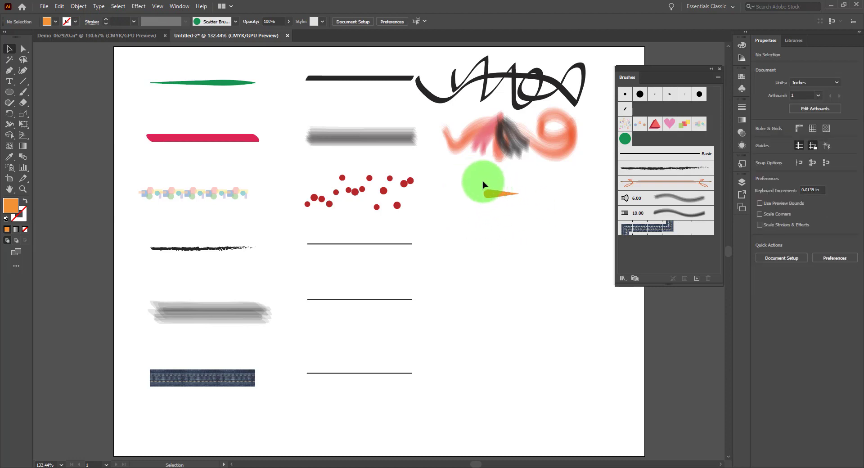
pyautogui.click(697, 278)
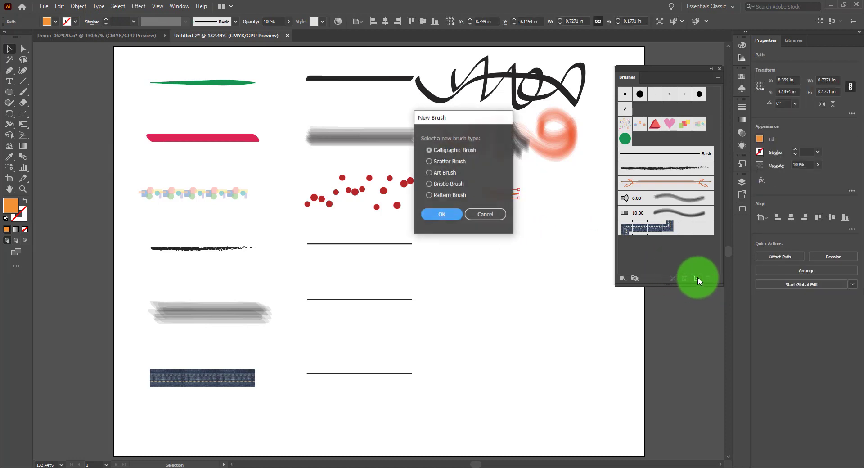
pyautogui.click(448, 176)
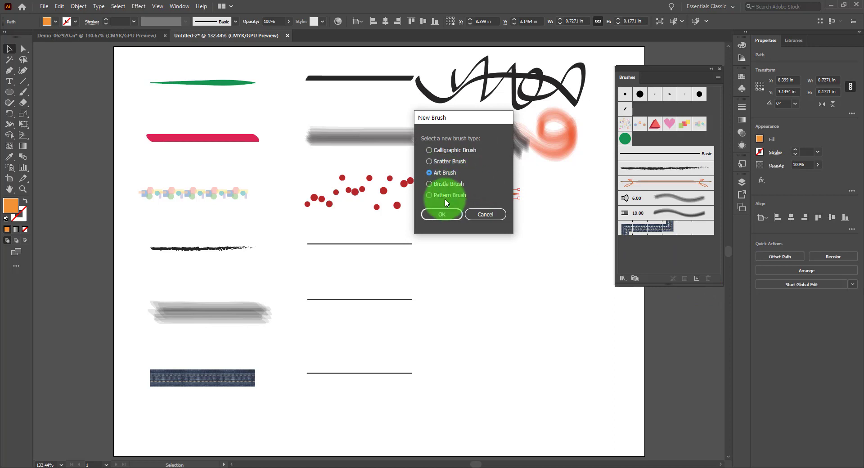
pyautogui.click(442, 214)
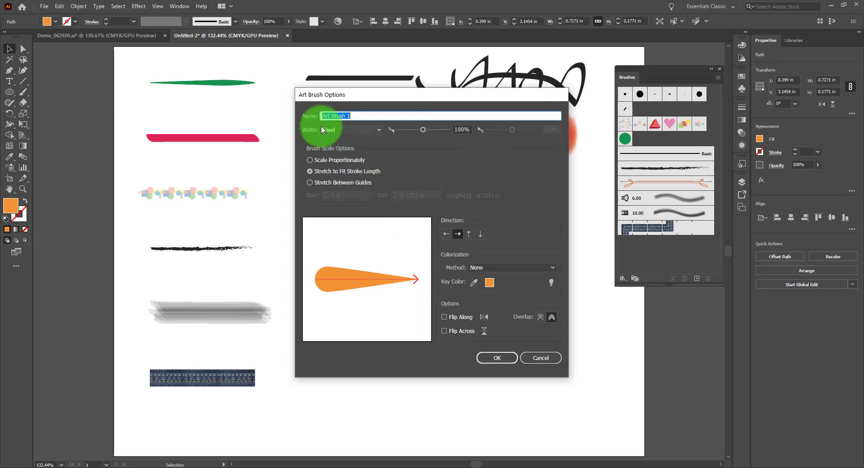
pyautogui.click(364, 125)
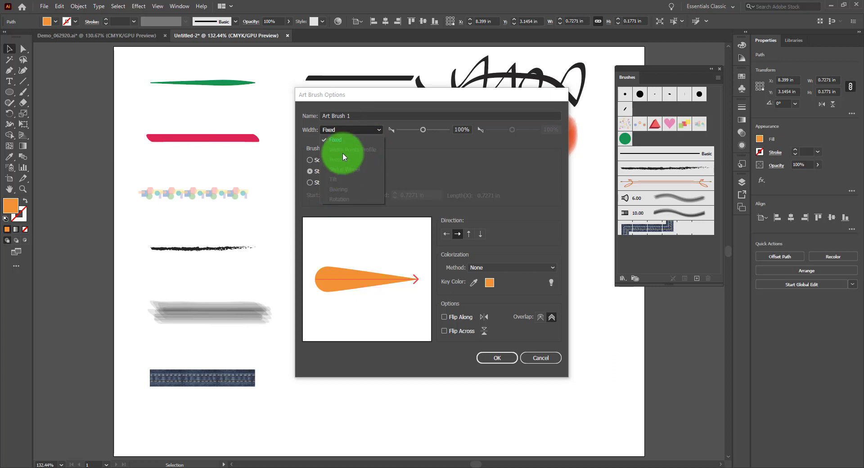
pyautogui.click(490, 149)
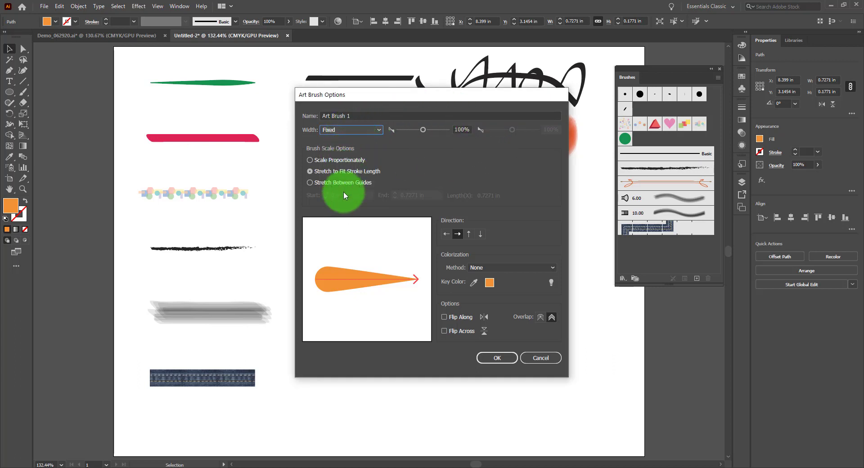
pyautogui.click(351, 130)
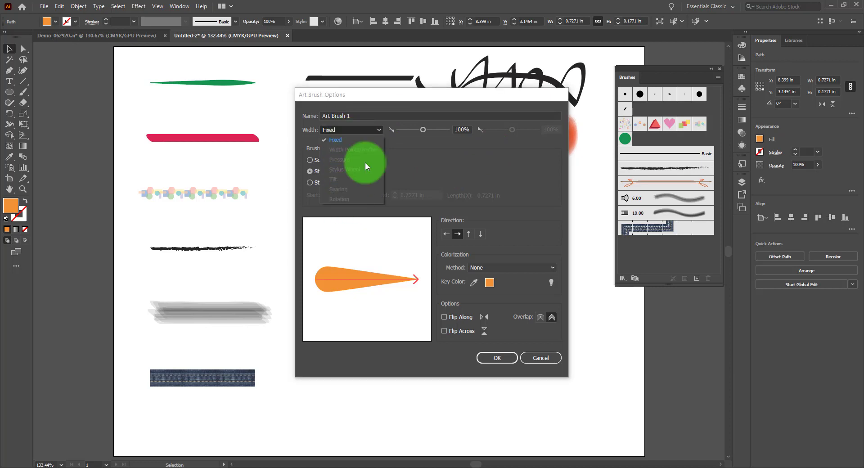
pyautogui.click(429, 136)
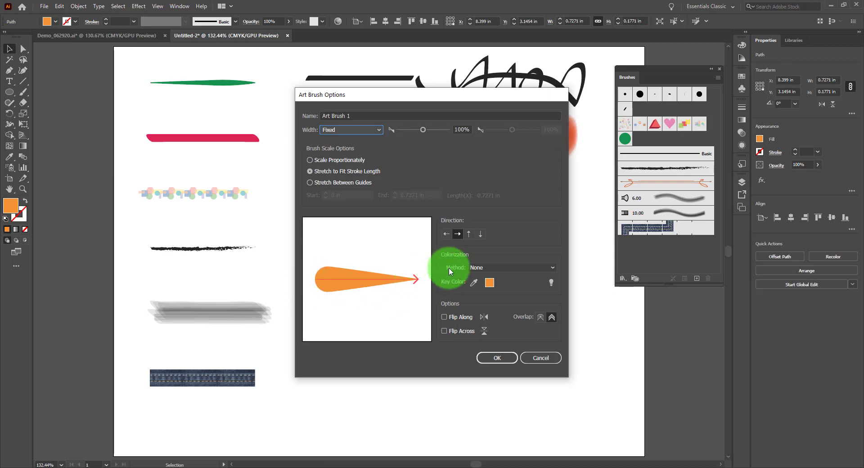
pyautogui.click(503, 359)
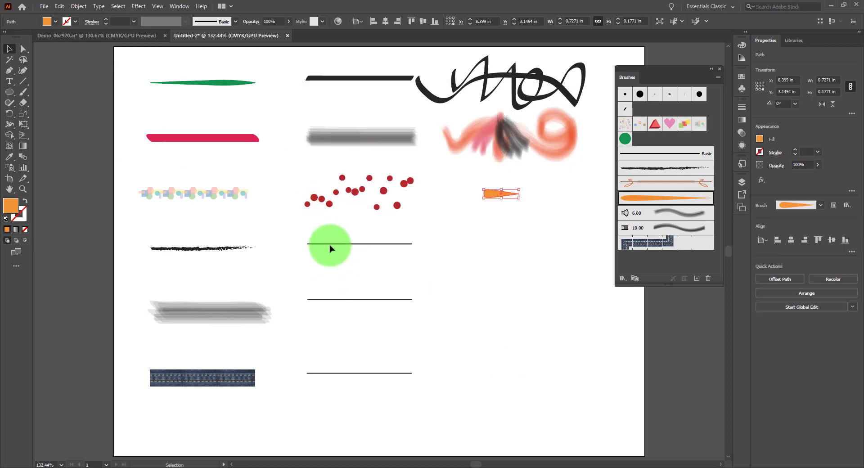
pyautogui.click(23, 92)
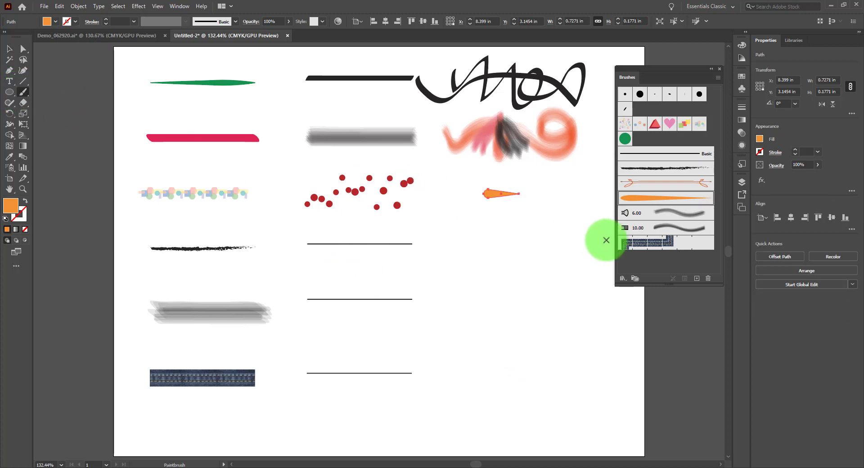
pyautogui.click(683, 199)
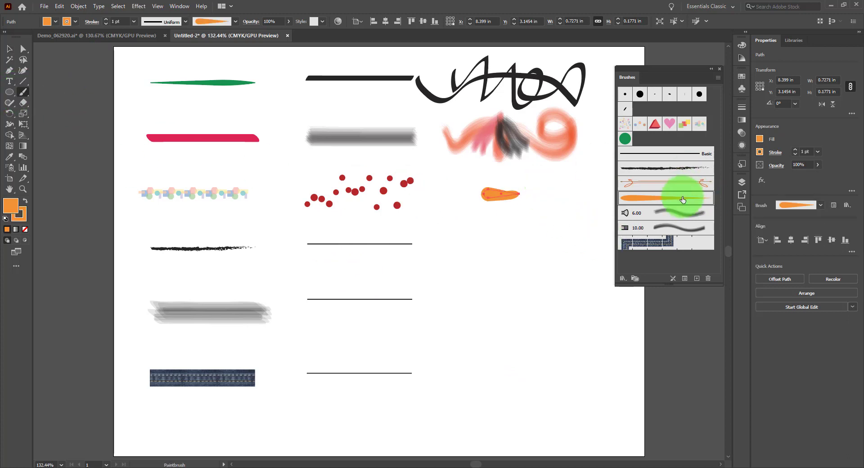
pyautogui.click(9, 48)
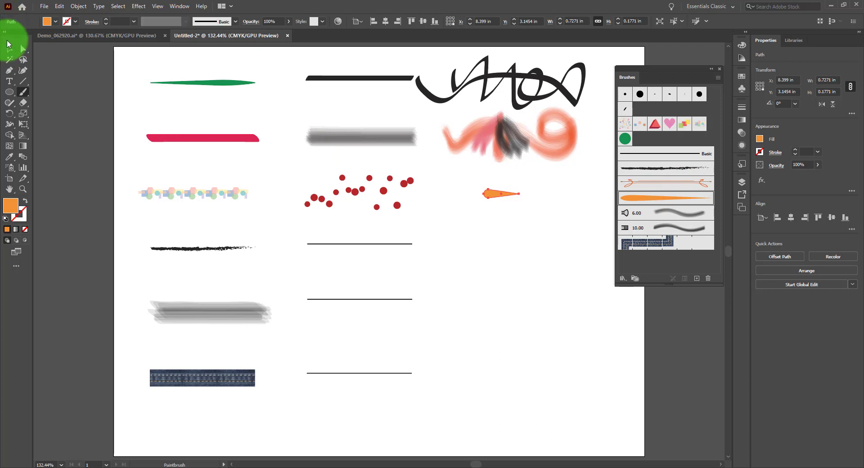
# Step: Deselect the teardrop, choose its art brush and paint a short tick, a loop and a large S-shaped curve beneath it with the Paintbrush
pyautogui.click(416, 257)
pyautogui.click(640, 244)
pyautogui.click(673, 203)
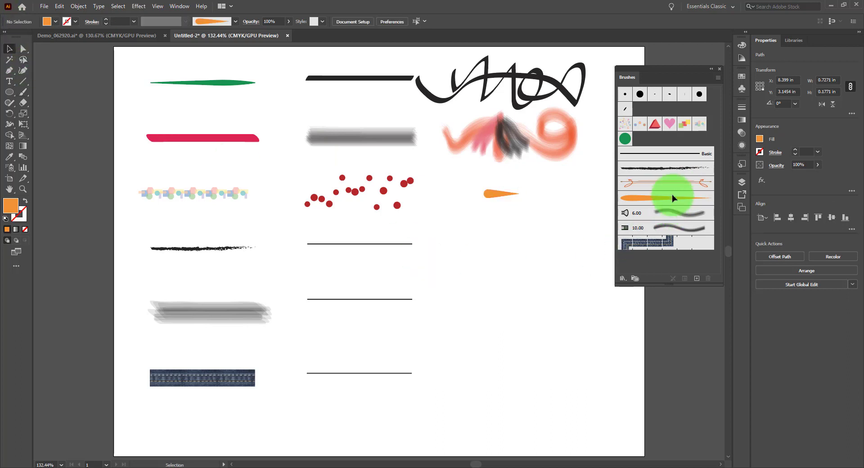
pyautogui.click(656, 199)
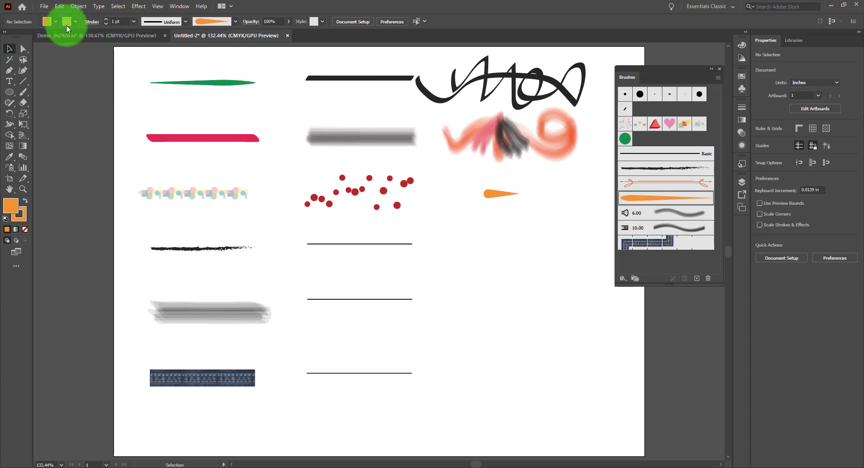
pyautogui.click(23, 91)
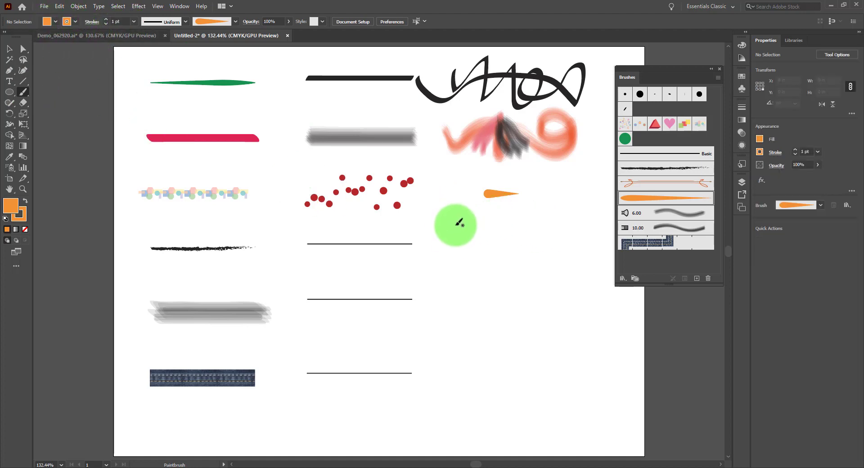
pyautogui.moveTo(452, 226); pyautogui.dragTo(494, 227)
pyautogui.moveTo(541, 215)
pyautogui.mouseDown()
pyautogui.moveTo(531, 251)
pyautogui.moveTo(574, 276)
pyautogui.moveTo(562, 300)
pyautogui.mouseUp()
pyautogui.moveTo(467, 305)
pyautogui.mouseDown()
pyautogui.moveTo(463, 323)
pyautogui.moveTo(587, 322)
pyautogui.moveTo(610, 341)
pyautogui.moveTo(530, 363)
pyautogui.mouseUp()
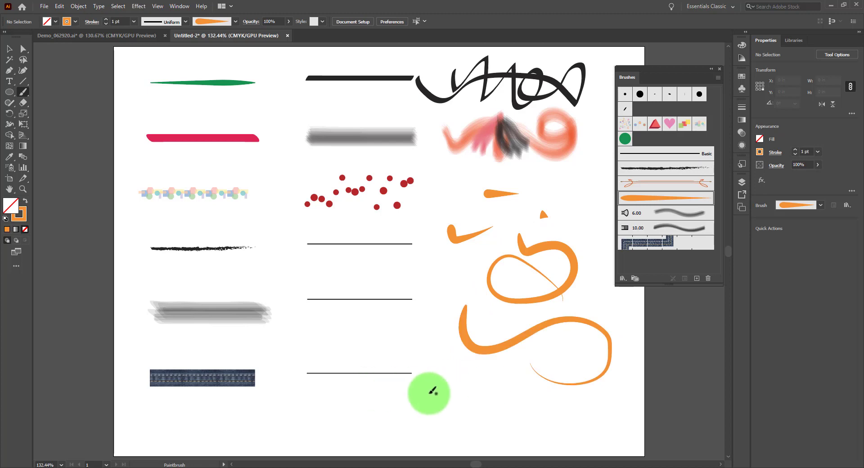
# Step: Paint two near-horizontal strokes in opposite directions near the artboard's lower edge, plus several crossing strokes over the plain black lines
pyautogui.moveTo(430, 395); pyautogui.dragTo(527, 397)
pyautogui.moveTo(395, 414); pyautogui.dragTo(317, 415)
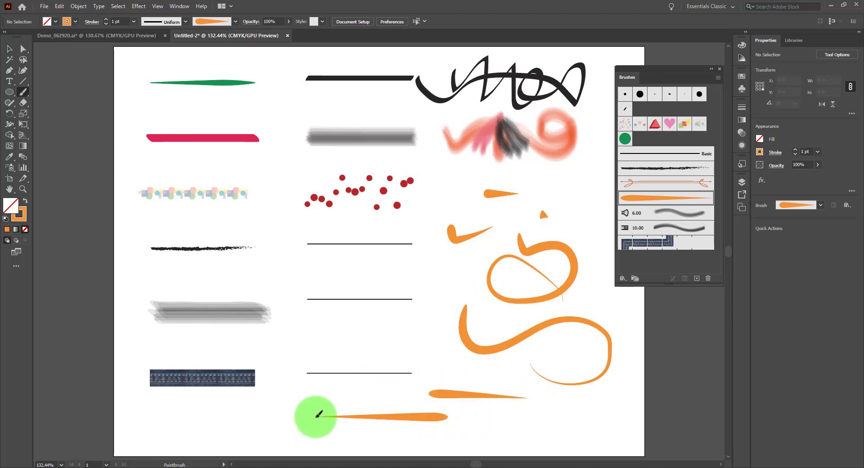
pyautogui.moveTo(414, 317); pyautogui.dragTo(287, 339)
pyautogui.moveTo(332, 281); pyautogui.dragTo(350, 361)
pyautogui.moveTo(390, 270)
pyautogui.mouseDown()
pyautogui.moveTo(363, 376)
pyautogui.moveTo(398, 366)
pyautogui.moveTo(422, 231)
pyautogui.mouseUp()
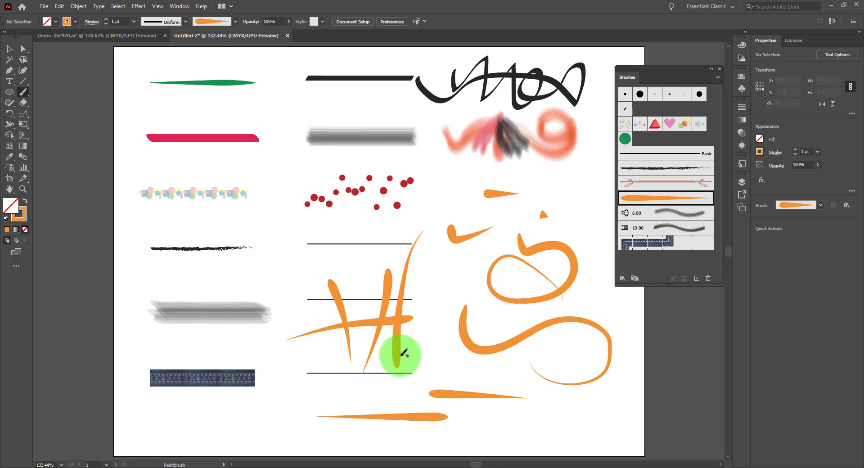
# Step: Paint a fan of short curved, grass-like strokes rising from the base of the crossing strokes
pyautogui.moveTo(395, 357); pyautogui.dragTo(422, 276)
pyautogui.moveTo(405, 349); pyautogui.dragTo(433, 269)
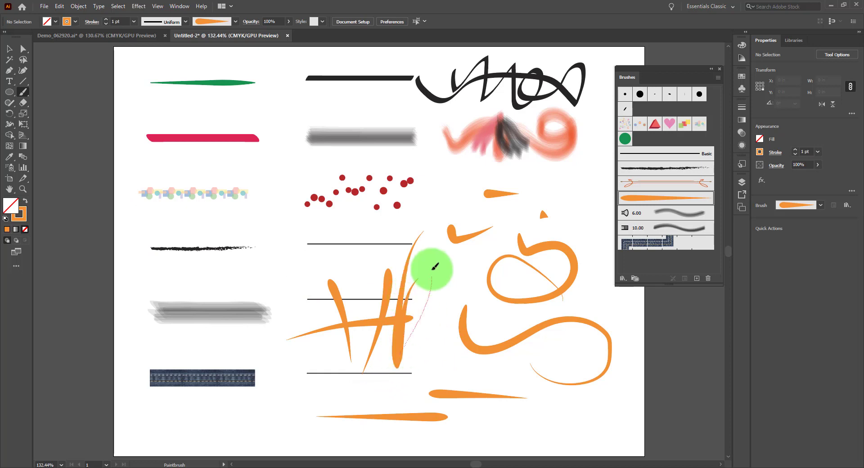
pyautogui.moveTo(401, 353); pyautogui.dragTo(450, 300)
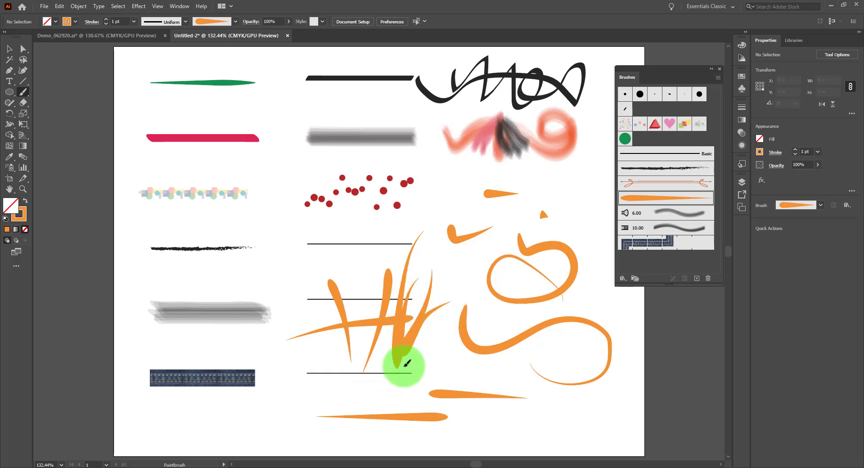
pyautogui.moveTo(405, 364)
pyautogui.mouseDown()
pyautogui.moveTo(444, 322)
pyautogui.moveTo(361, 306)
pyautogui.moveTo(368, 287)
pyautogui.mouseUp()
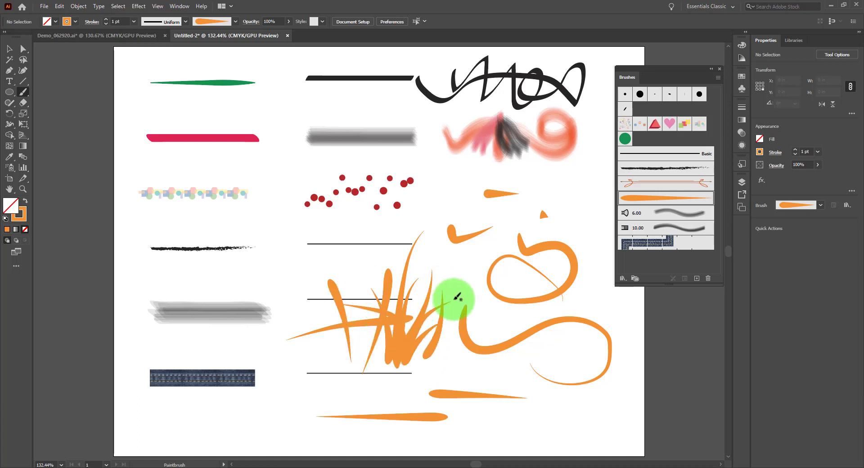
# Step: Reverse the teardrop art brush's direction to point left and apply the change to the existing strokes
pyautogui.click(10, 49)
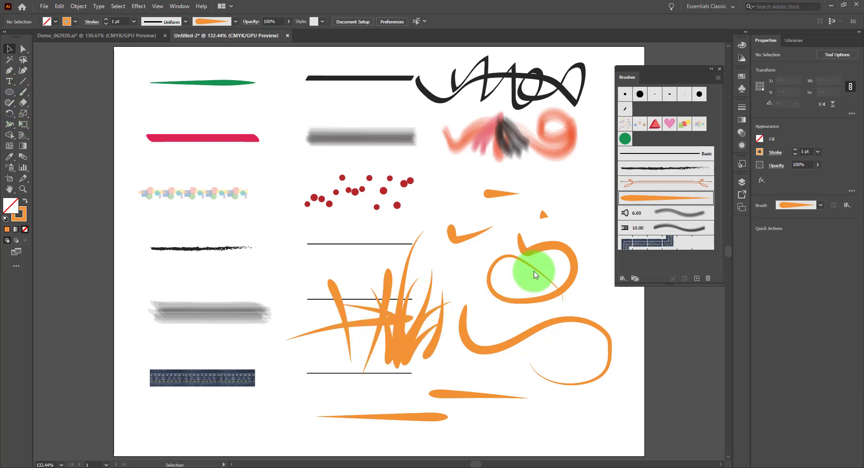
pyautogui.doubleClick(643, 199)
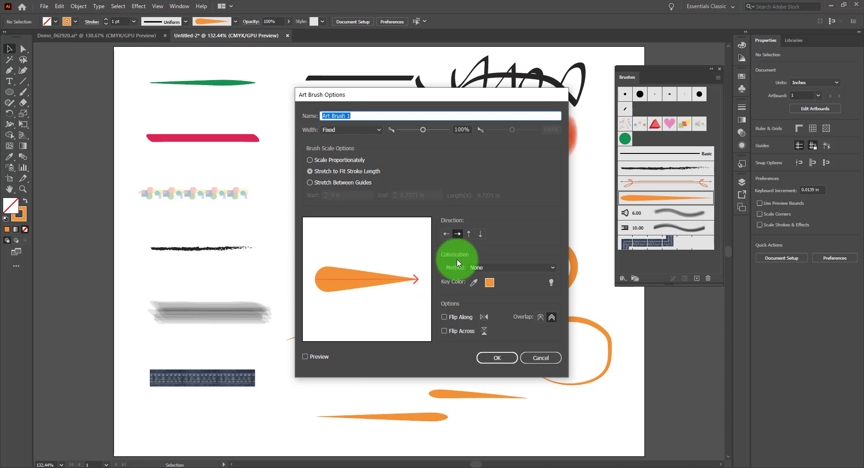
pyautogui.click(446, 234)
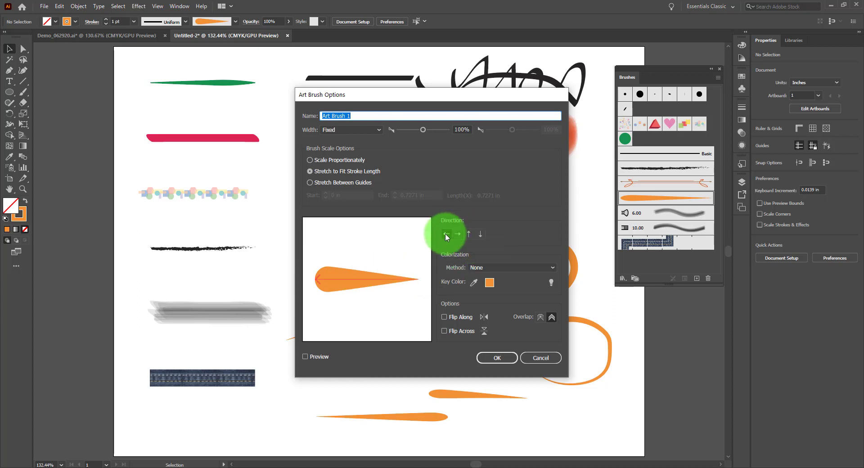
pyautogui.click(499, 359)
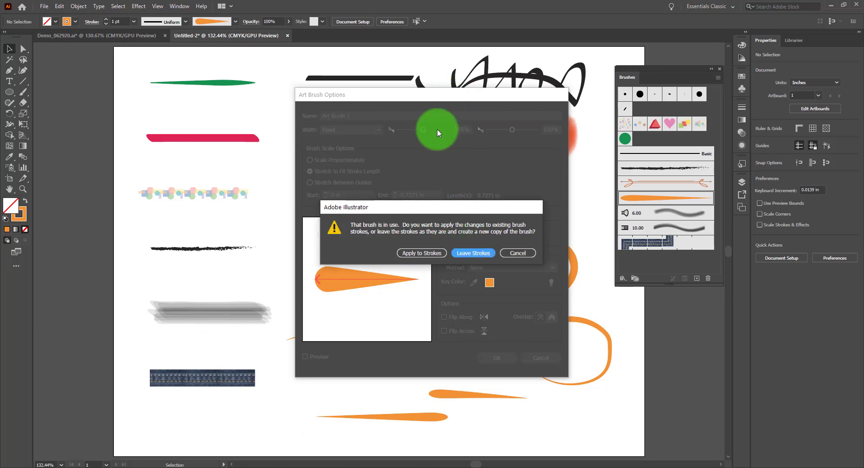
pyautogui.click(435, 254)
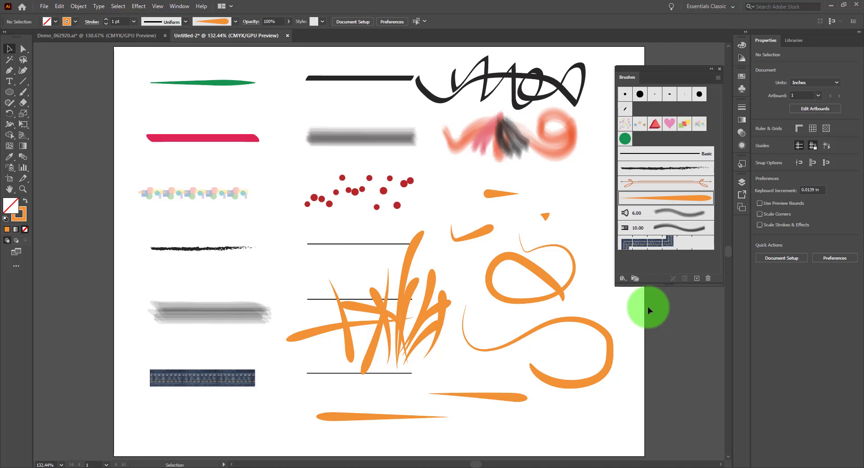
# Step: Set the teardrop art brush's direction to point upward and apply the change to the existing strokes
pyautogui.doubleClick(693, 198)
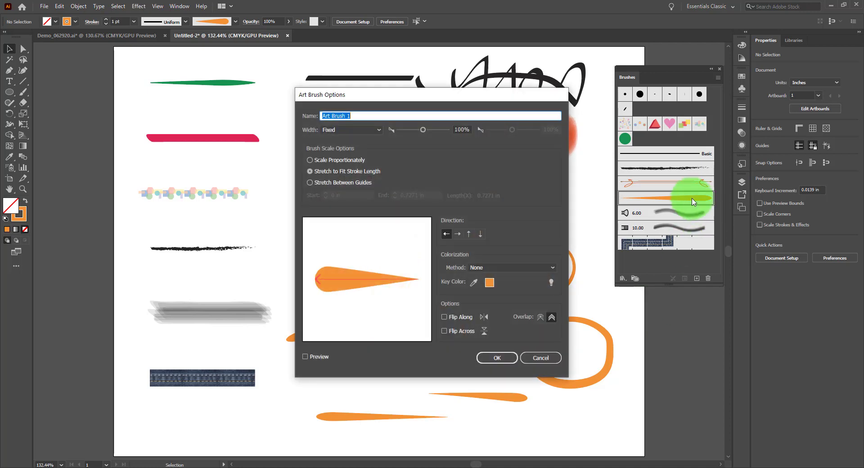
pyautogui.click(470, 234)
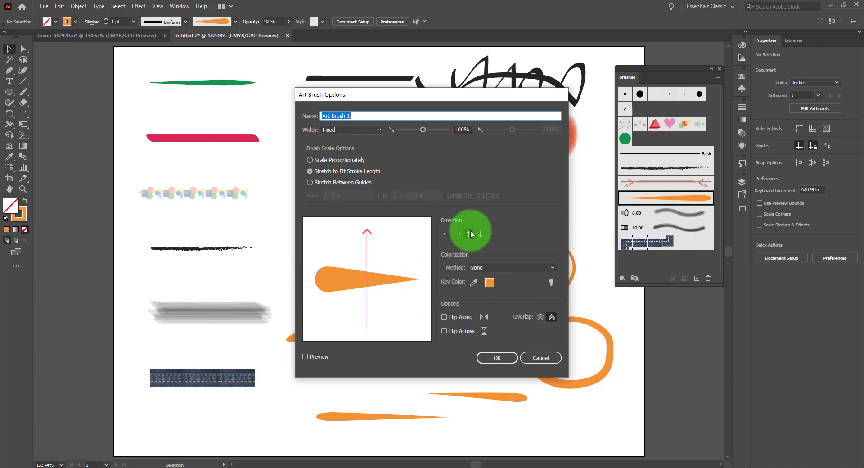
pyautogui.click(504, 359)
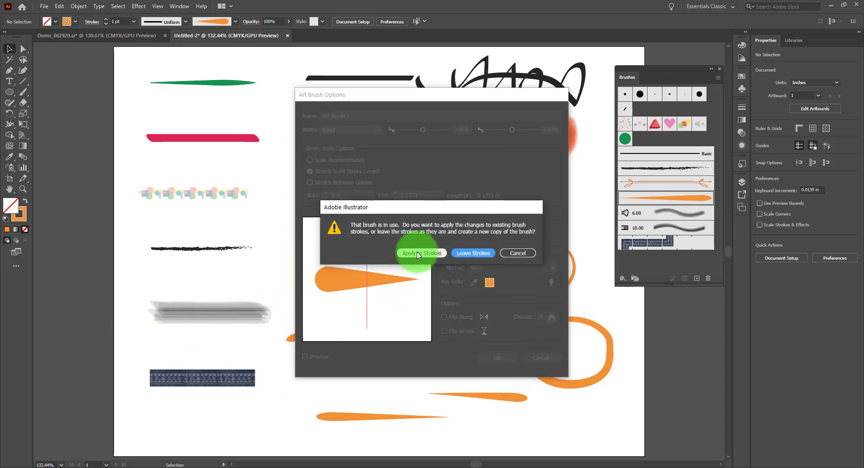
pyautogui.click(417, 253)
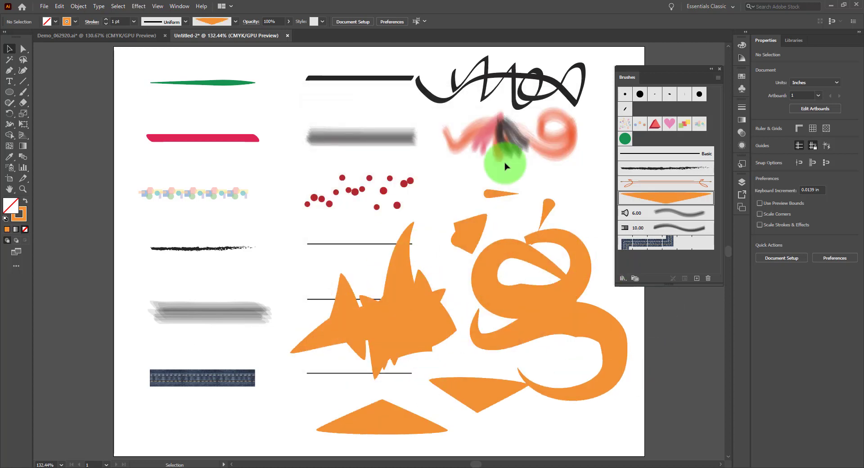
# Step: Draw a circle about 1.24 in across, styled with the orange art brush, and move it up between the two columns of sample lines
pyautogui.click(13, 93)
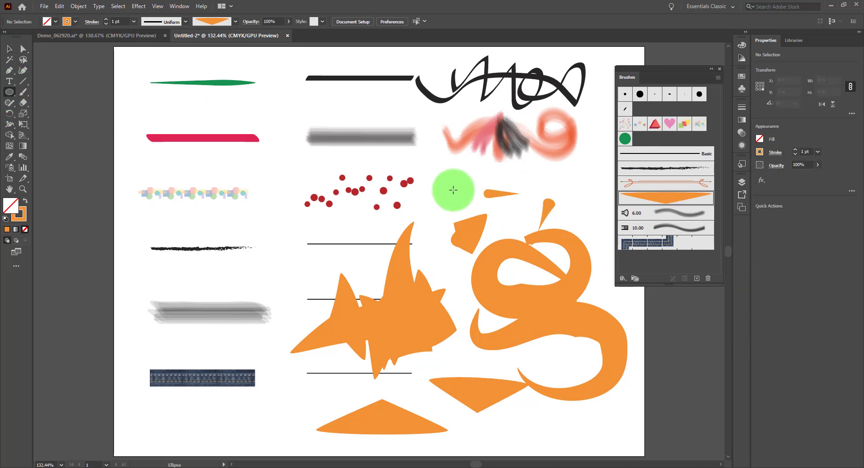
pyautogui.moveTo(219, 225); pyautogui.dragTo(279, 283)
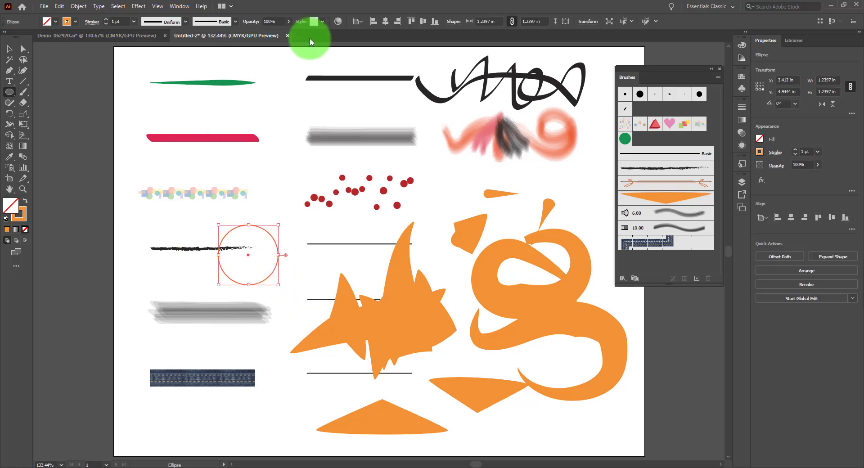
pyautogui.click(655, 198)
pyautogui.click(9, 48)
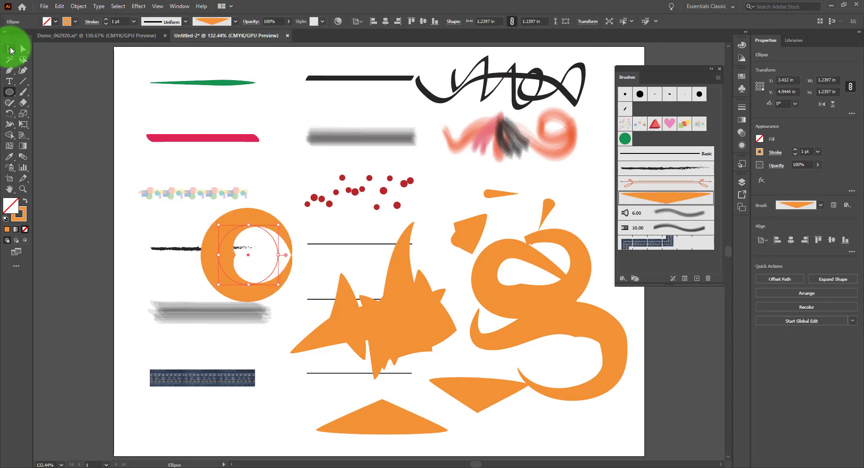
pyautogui.click(276, 119)
pyautogui.moveTo(274, 221)
pyautogui.mouseDown()
pyautogui.moveTo(312, 176)
pyautogui.moveTo(316, 66)
pyautogui.mouseUp()
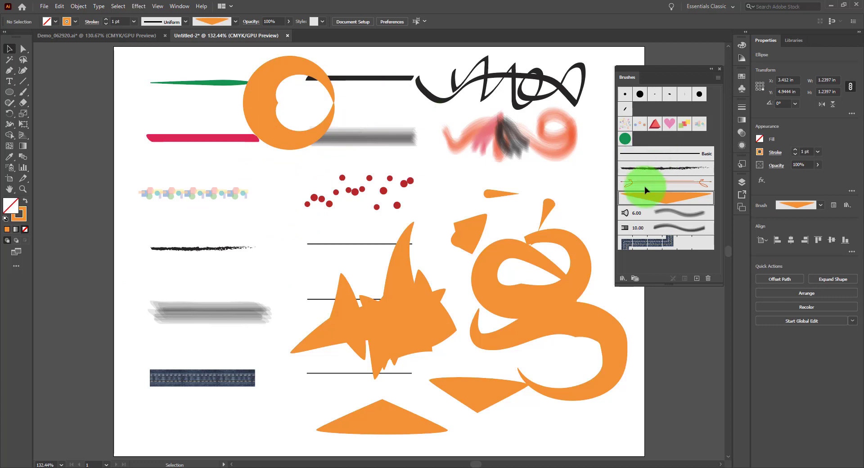
# Step: Delete the brushed circle and the orange test strokes, keeping only the lowest triangular stroke
pyautogui.click(267, 94)
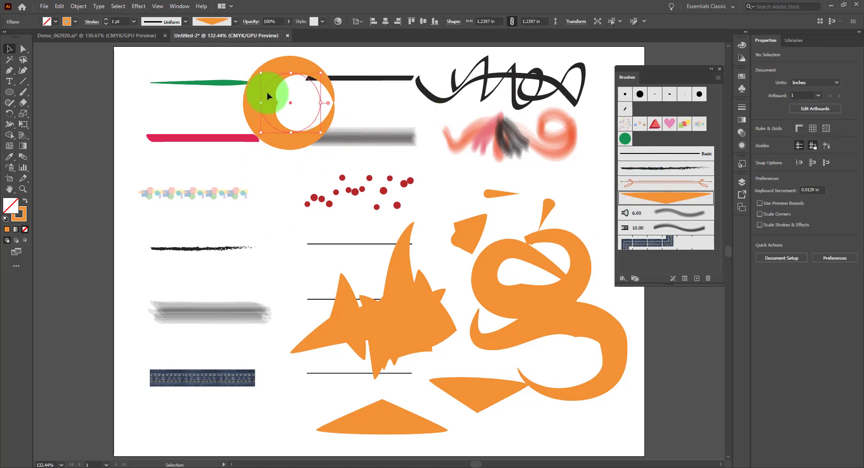
pyautogui.press('Delete')
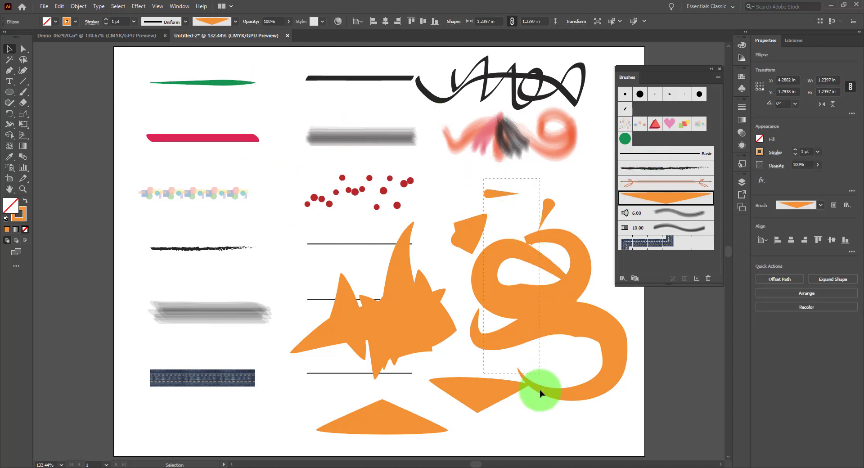
pyautogui.moveTo(558, 407); pyautogui.dragTo(427, 297)
pyautogui.press('Delete')
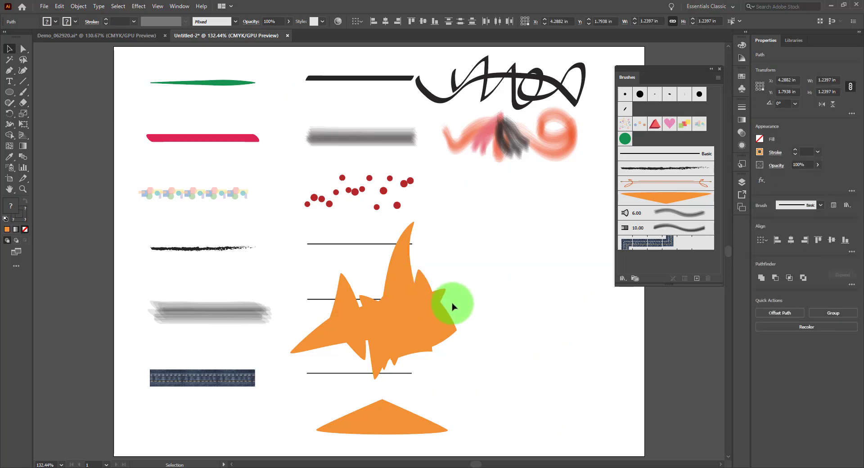
pyautogui.moveTo(314, 328); pyautogui.dragTo(378, 328)
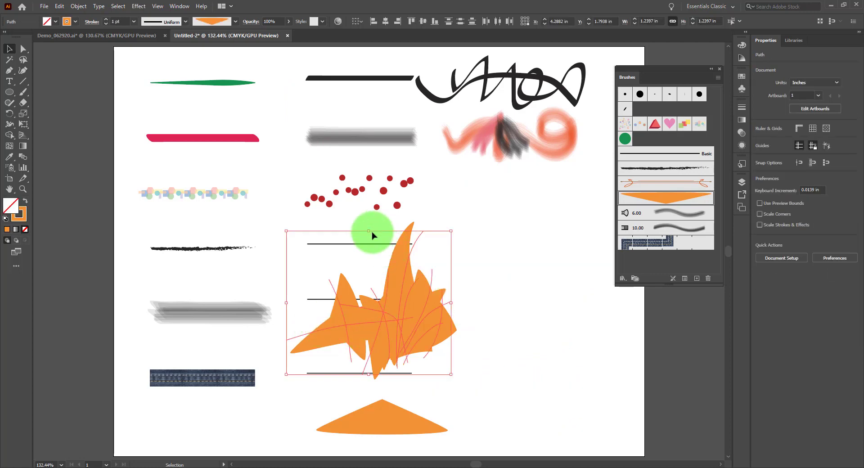
pyautogui.press('Delete')
# Step: Style the uppermost plain black line with the orange art brush, and set the brush's direction to point right, applying it to existing strokes
pyautogui.click(365, 245)
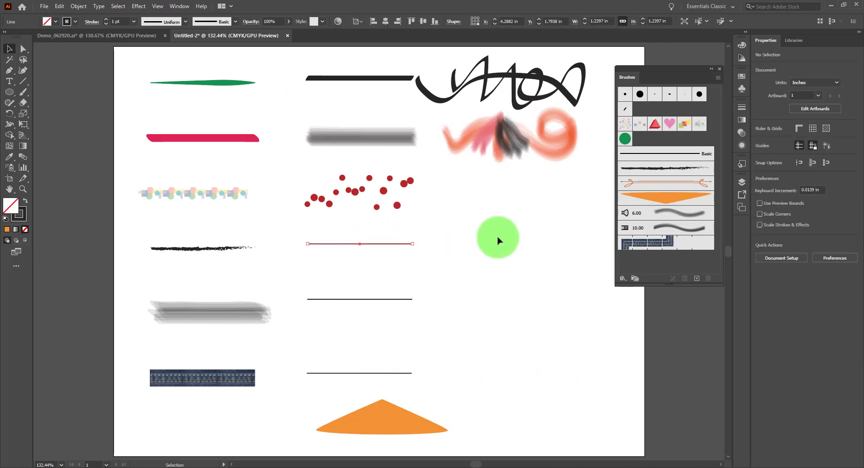
pyautogui.click(675, 199)
pyautogui.doubleClick(675, 199)
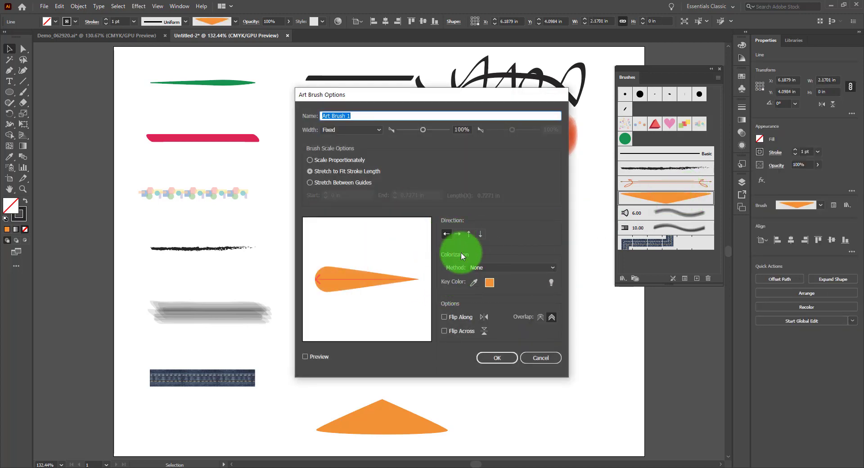
pyautogui.click(458, 234)
pyautogui.click(499, 358)
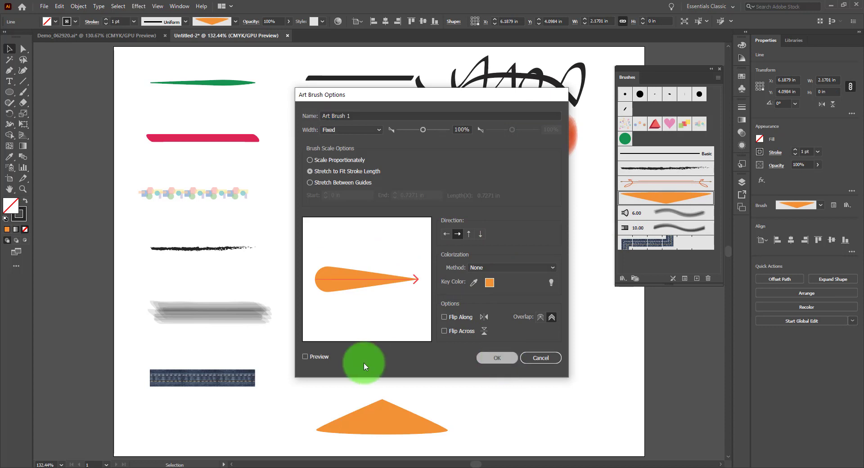
pyautogui.click(428, 253)
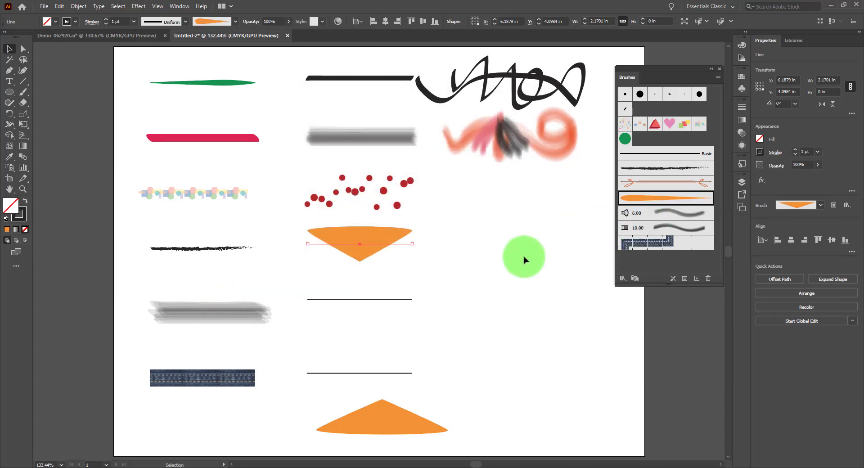
# Step: Delete the remaining orange test stroke and move the black calligraphic scribble down below the red and grey bristle strokes
pyautogui.click(424, 418)
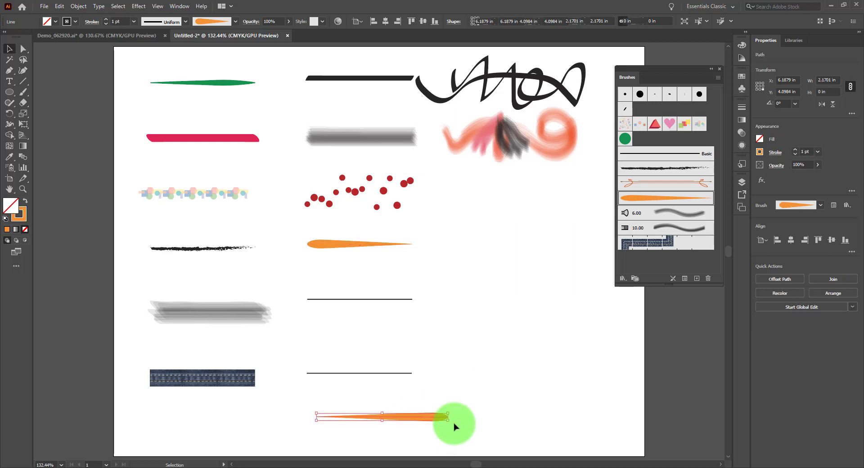
pyautogui.press('Delete')
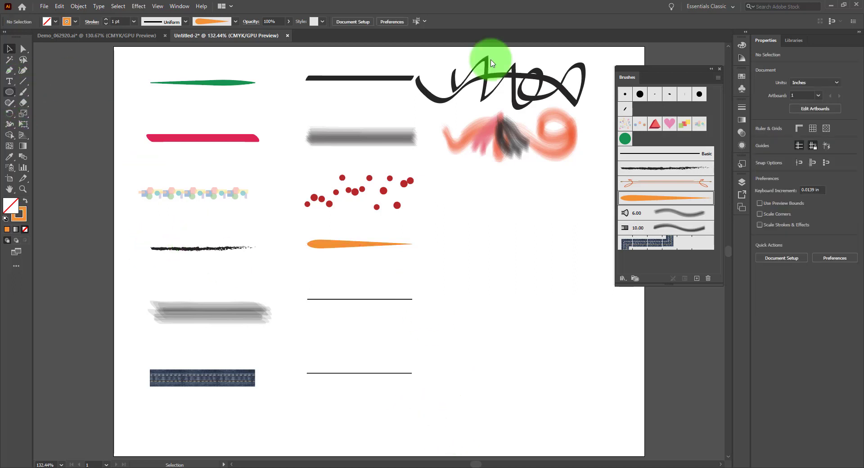
pyautogui.moveTo(541, 77)
pyautogui.mouseDown()
pyautogui.moveTo(547, 256)
pyautogui.moveTo(548, 223)
pyautogui.mouseUp()
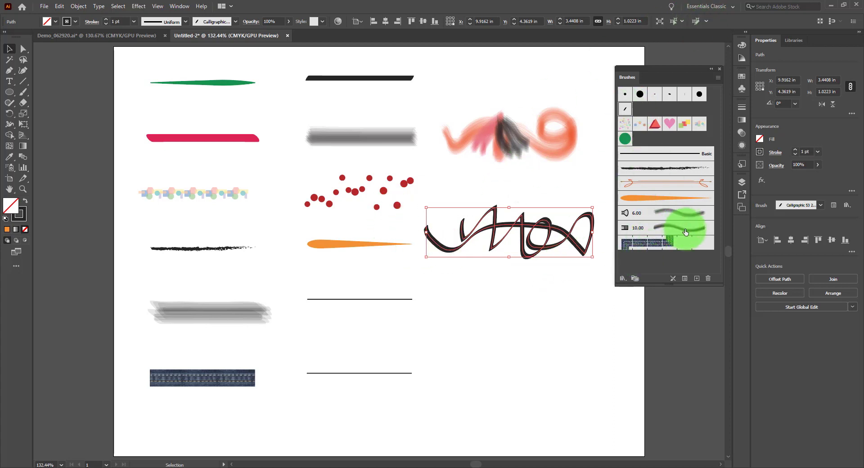
# Step: Create an art brush from the black scribble that stretches between guides, with the start at about 0.70 in and the end at about 3.02 in
pyautogui.click(697, 278)
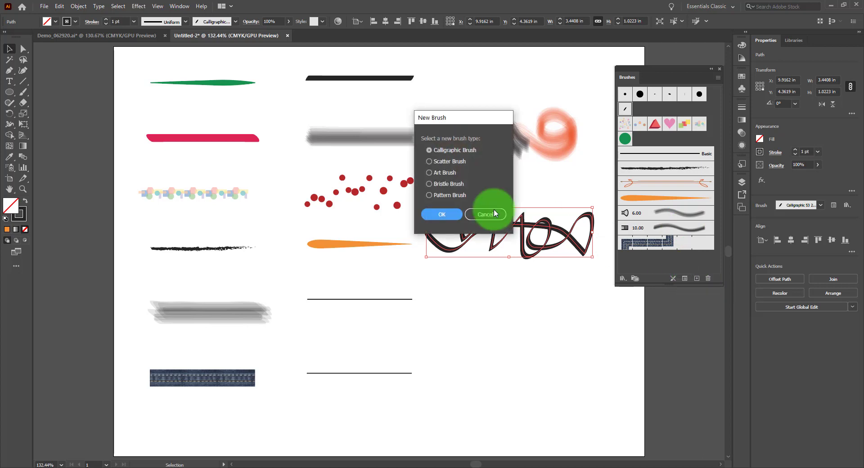
pyautogui.click(429, 172)
pyautogui.click(442, 214)
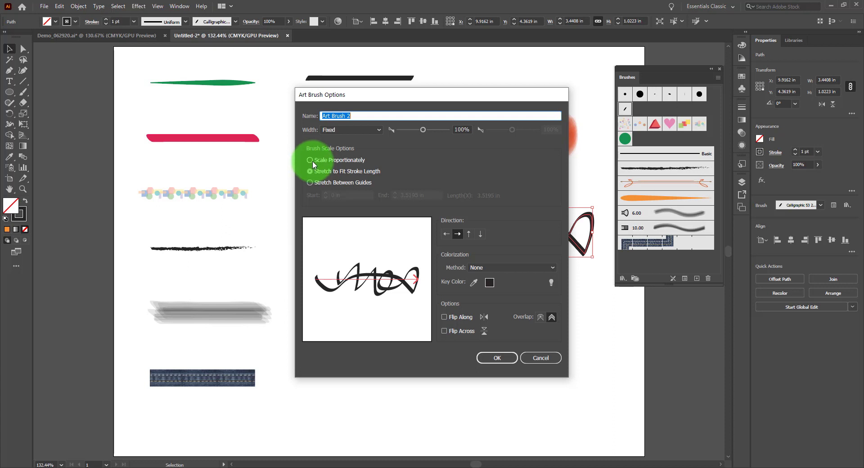
pyautogui.click(310, 182)
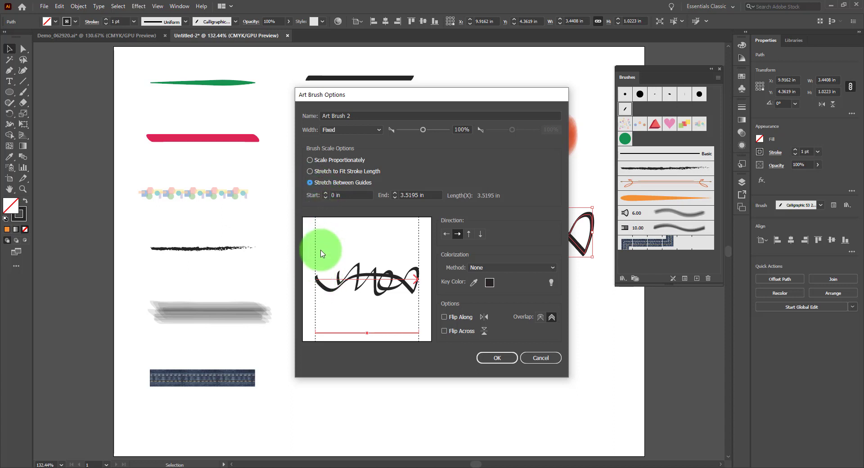
pyautogui.moveTo(316, 265); pyautogui.dragTo(339, 265)
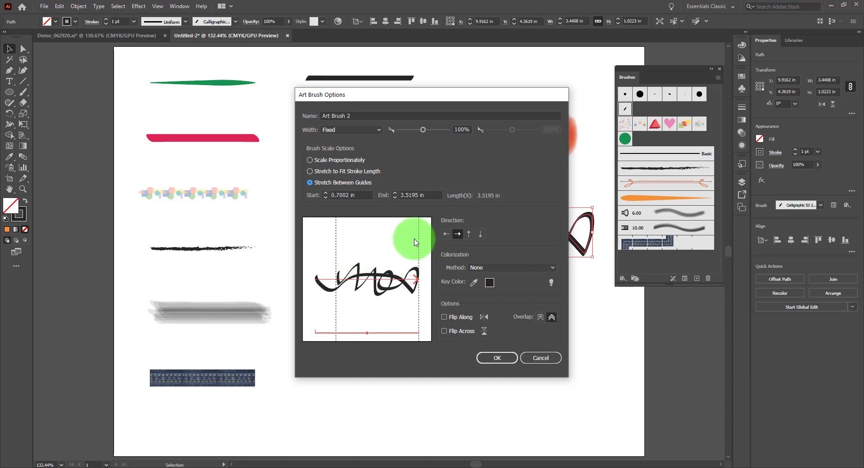
pyautogui.moveTo(416, 243); pyautogui.dragTo(402, 244)
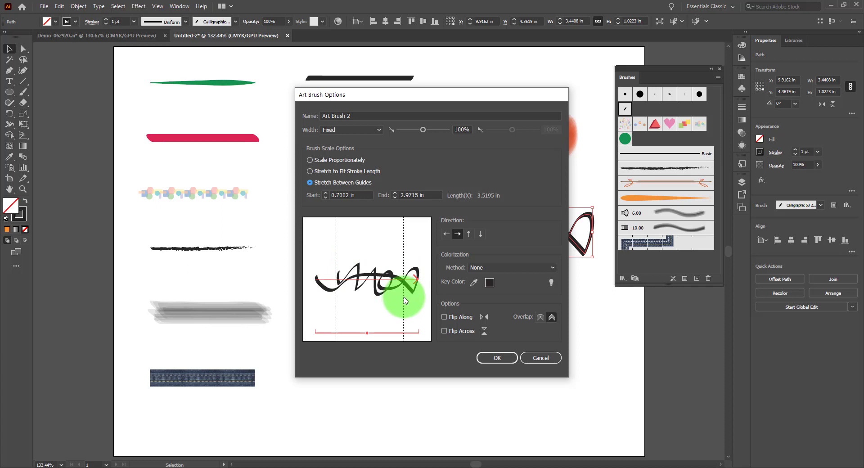
pyautogui.moveTo(404, 297); pyautogui.dragTo(404, 297)
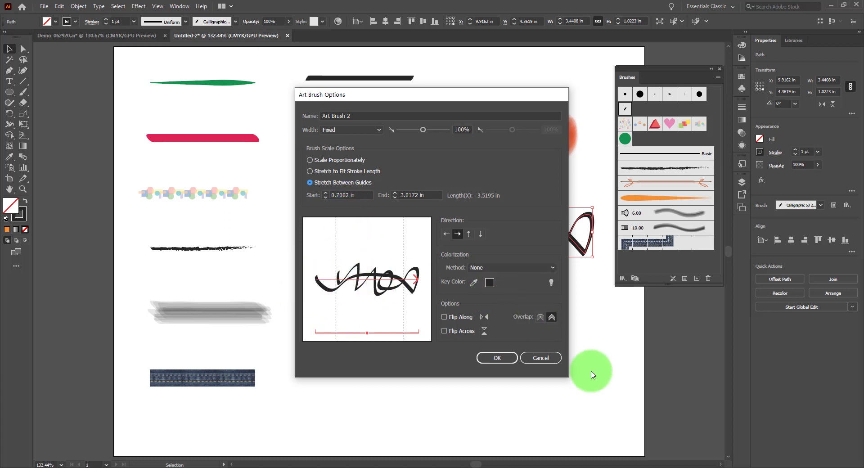
pyautogui.click(503, 359)
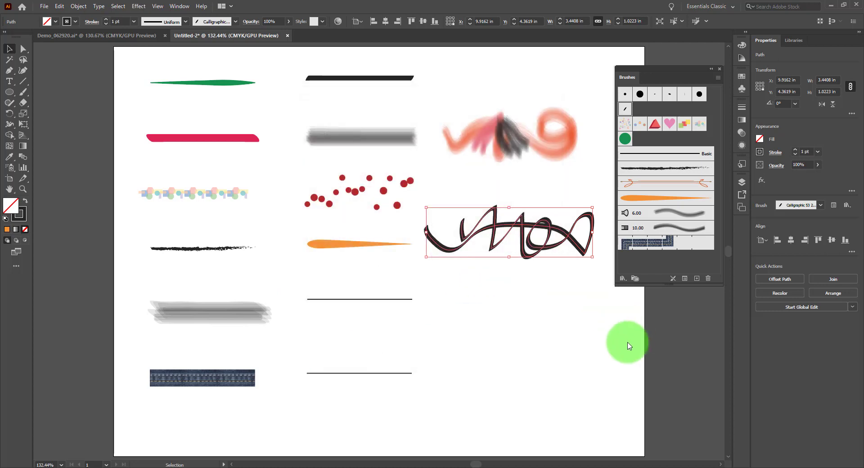
# Step: Paint a nearly horizontal stroke about 6.07 in long, styled with the scribble art brush, and move it up just below the original scribble
pyautogui.click(463, 332)
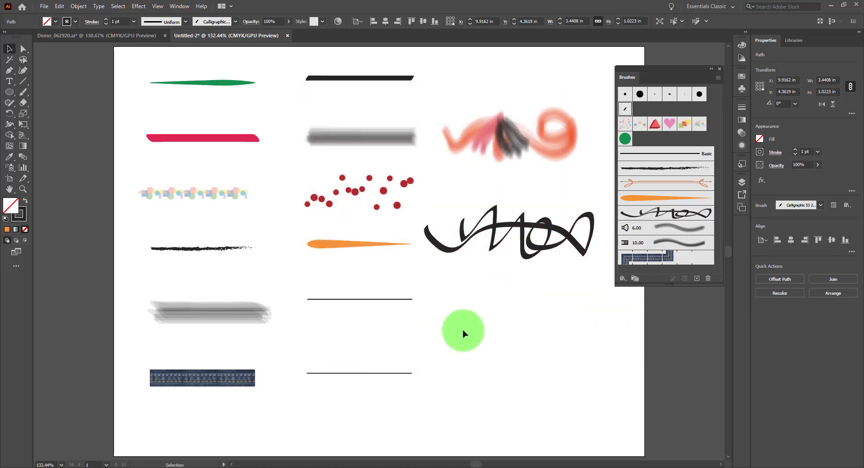
pyautogui.click(22, 92)
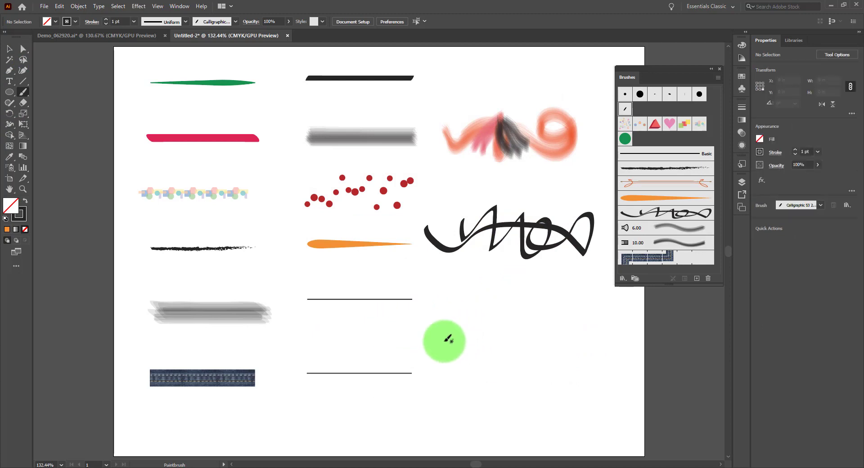
pyautogui.moveTo(331, 336); pyautogui.dragTo(630, 327)
pyautogui.click(10, 48)
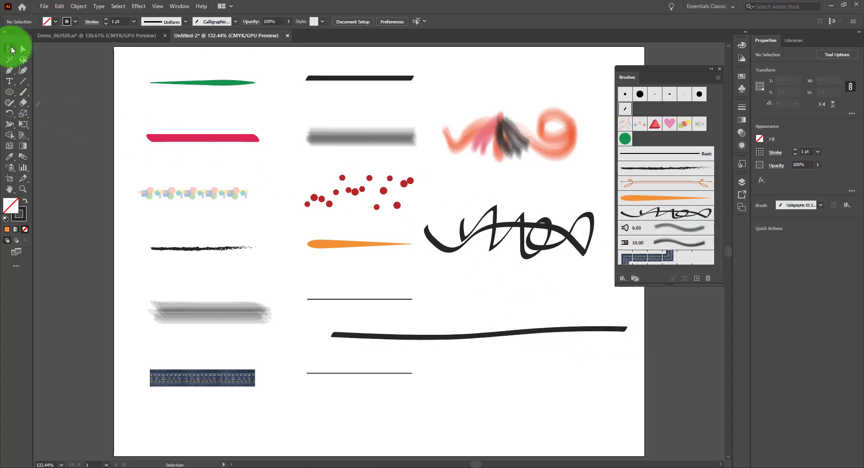
pyautogui.moveTo(489, 314); pyautogui.dragTo(509, 356)
pyautogui.click(680, 219)
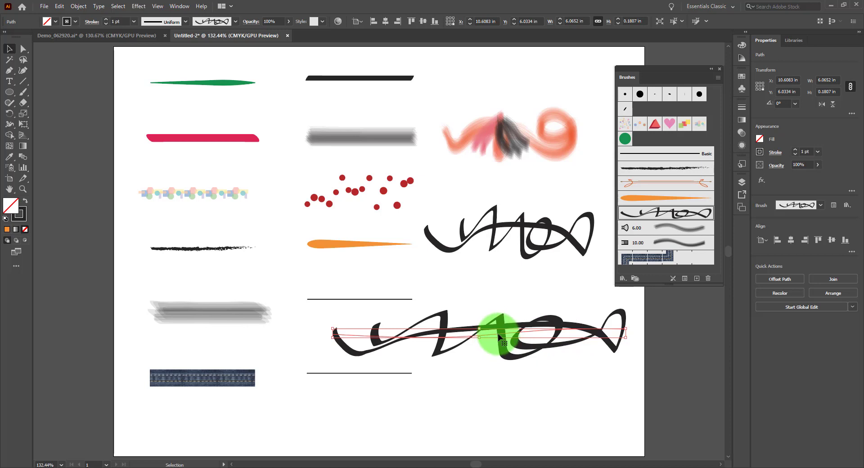
pyautogui.moveTo(499, 335)
pyautogui.mouseDown()
pyautogui.moveTo(467, 237)
pyautogui.moveTo(588, 231)
pyautogui.moveTo(518, 322)
pyautogui.moveTo(486, 327)
pyautogui.mouseUp()
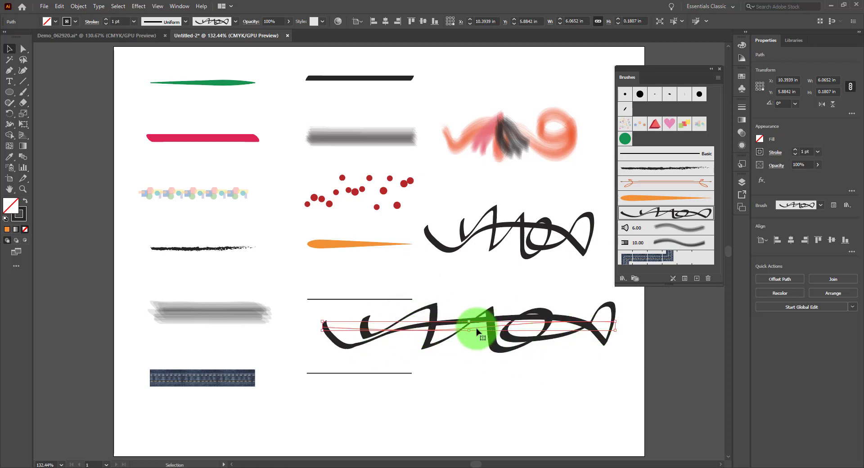
pyautogui.moveTo(478, 333)
pyautogui.mouseDown()
pyautogui.moveTo(475, 301)
pyautogui.moveTo(451, 292)
pyautogui.mouseUp()
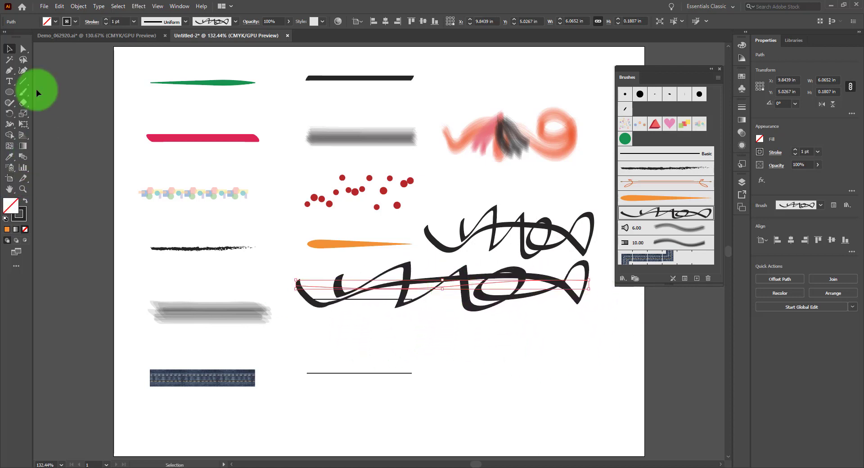
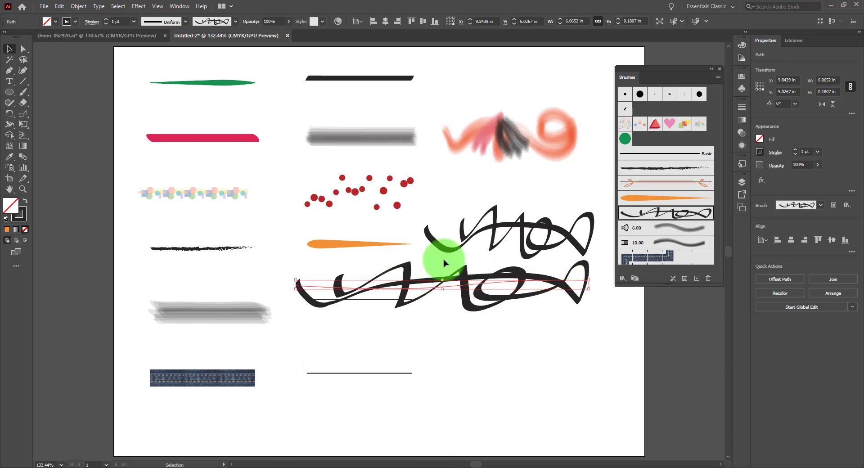
# Step: Place a copy of the orange art brush's source artwork on the empty lower-right area of the artboard and select it
pyautogui.click(360, 246)
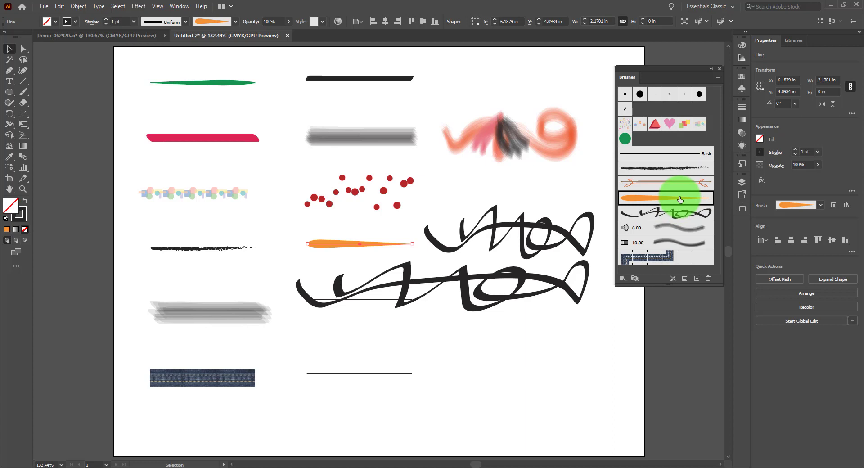
pyautogui.moveTo(680, 199)
pyautogui.mouseDown()
pyautogui.moveTo(656, 208)
pyautogui.moveTo(575, 337)
pyautogui.moveTo(562, 362)
pyautogui.moveTo(574, 373)
pyautogui.mouseUp()
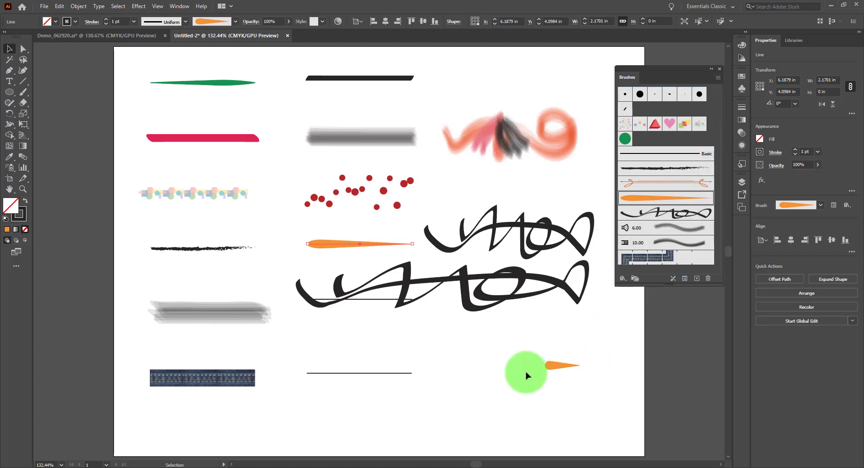
pyautogui.click(557, 366)
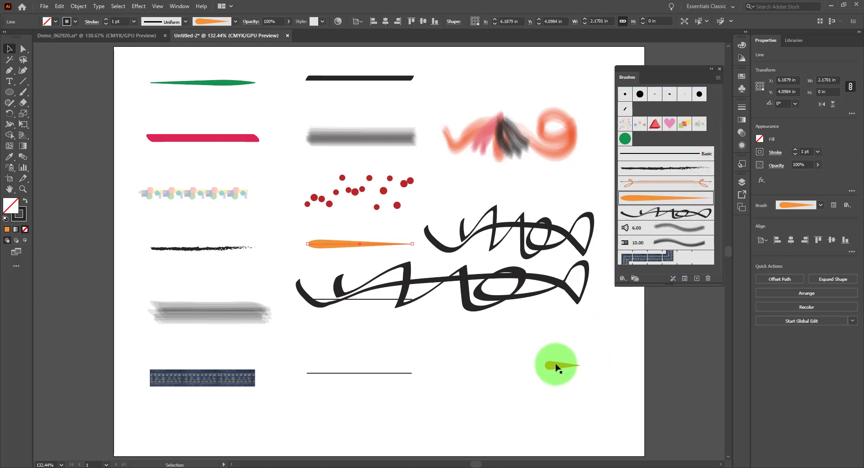
pyautogui.click(22, 190)
pyautogui.moveTo(600, 360); pyautogui.dragTo(457, 269)
pyautogui.press('space')
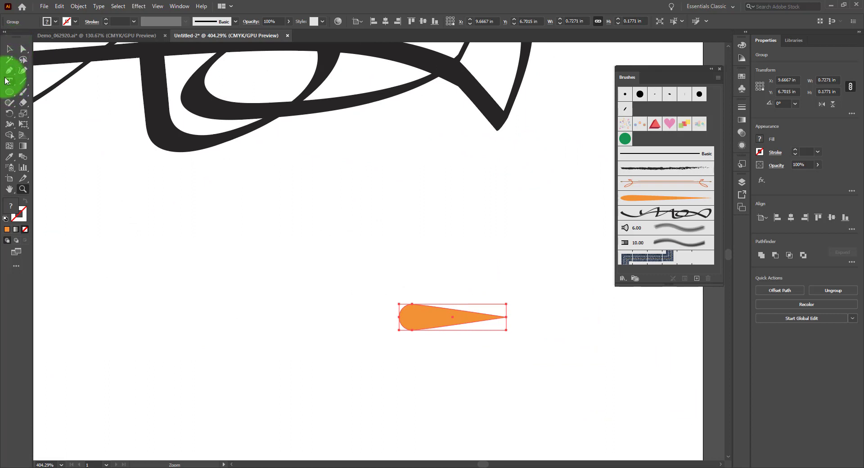
pyautogui.click(9, 92)
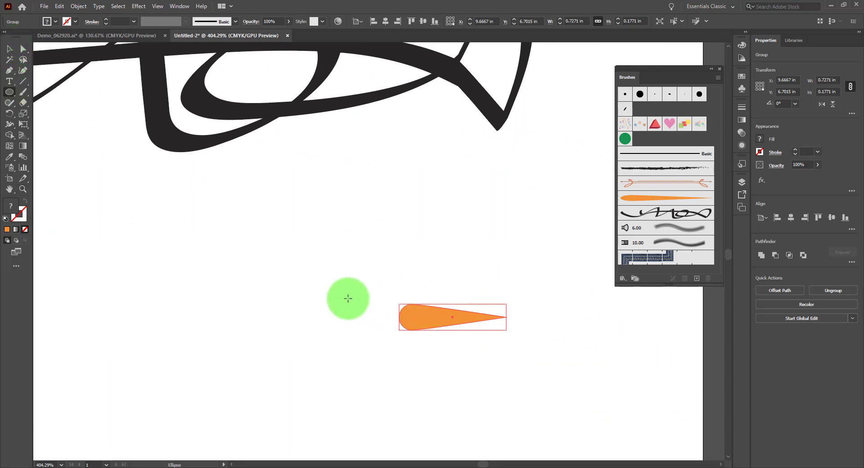
pyautogui.moveTo(296, 306); pyautogui.dragTo(432, 330)
pyautogui.press('Delete')
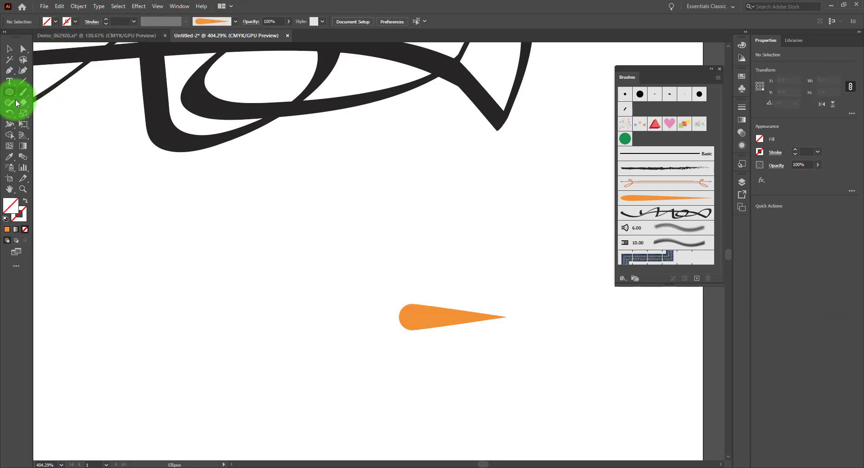
# Step: Draw a rectangle about 2.39 in by 0.17 in extending left from the orange teardrop and fill it with the same orange
pyautogui.moveTo(10, 95); pyautogui.dragTo(32, 89)
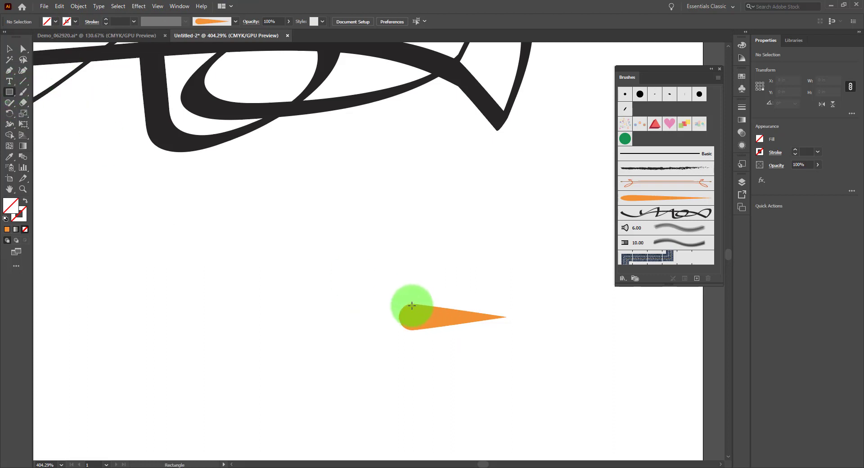
pyautogui.moveTo(405, 308)
pyautogui.mouseDown()
pyautogui.moveTo(328, 332)
pyautogui.moveTo(231, 339)
pyautogui.moveTo(209, 326)
pyautogui.moveTo(162, 338)
pyautogui.moveTo(58, 329)
pyautogui.mouseUp()
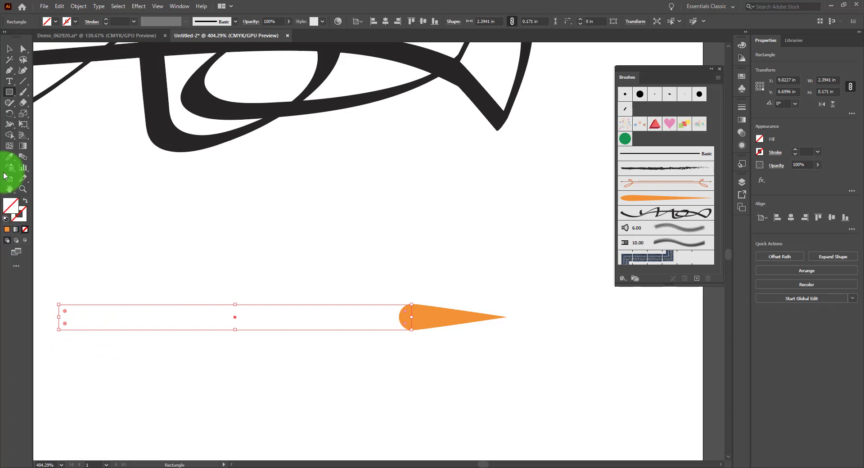
pyautogui.press('i')
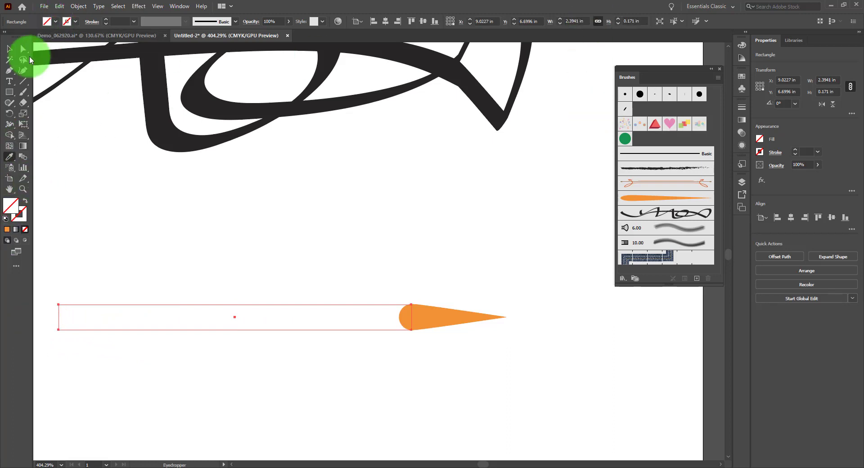
pyautogui.click(443, 313)
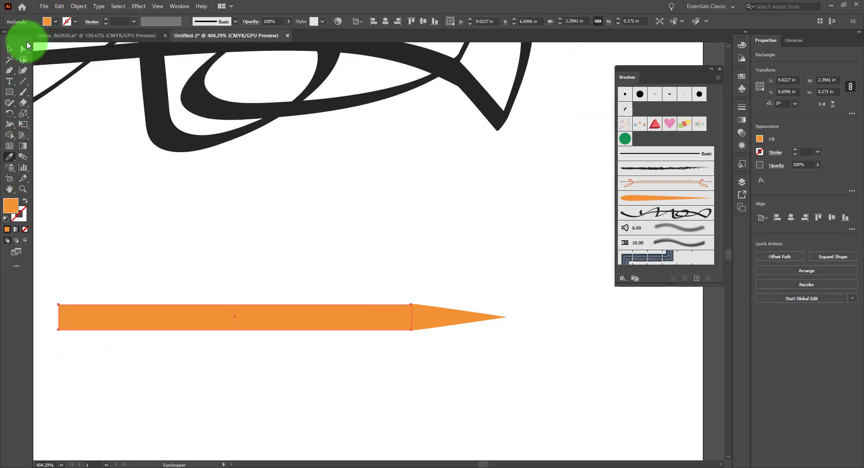
# Step: Delete the invisible bounding path from the teardrop's group on Layer 2 and take the orange path out of the group
pyautogui.click(27, 46)
pyautogui.click(455, 322)
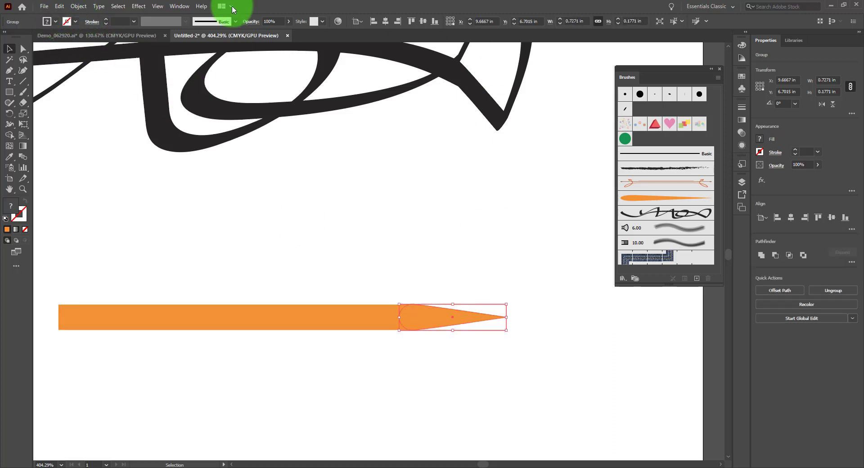
pyautogui.click(742, 182)
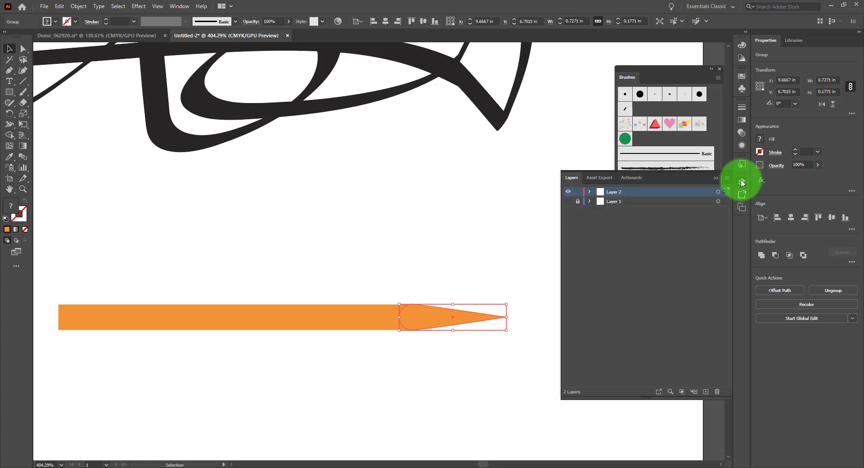
pyautogui.click(590, 193)
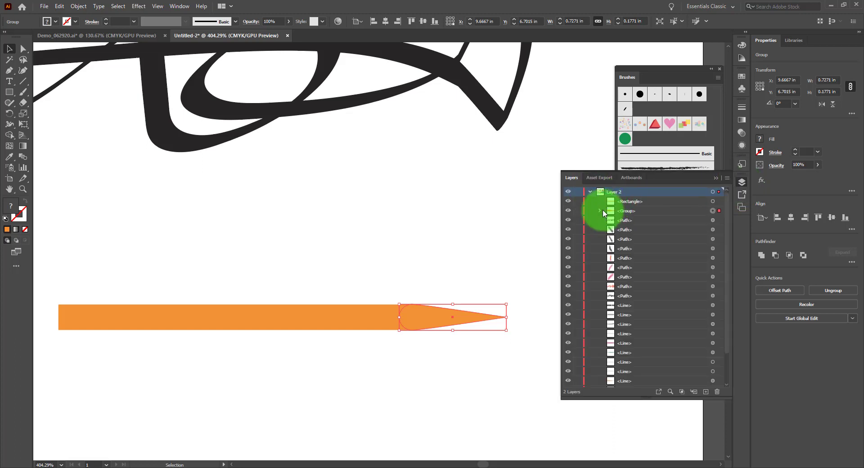
pyautogui.click(670, 222)
pyautogui.click(713, 230)
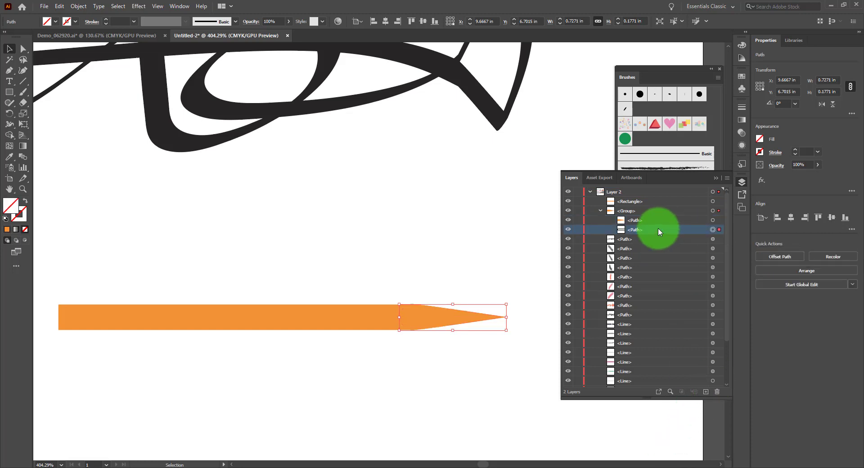
pyautogui.click(715, 392)
pyautogui.moveTo(653, 219); pyautogui.dragTo(642, 204)
pyautogui.click(611, 211)
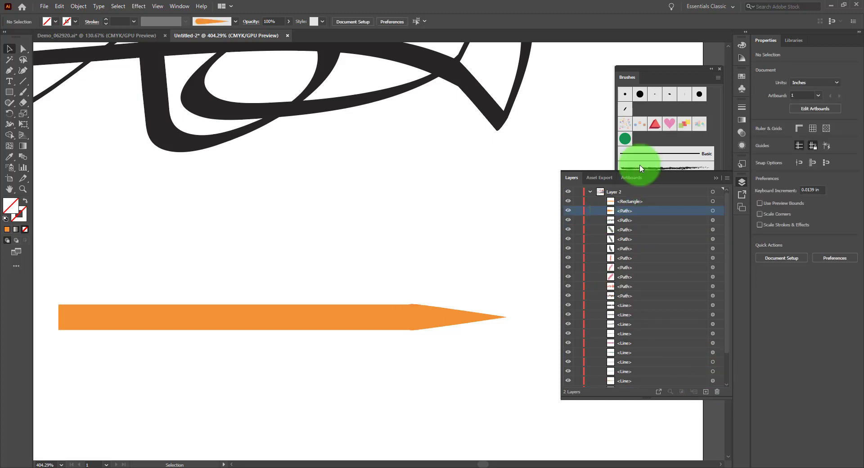
pyautogui.click(742, 181)
# Step: Recolour the teardrop's fill to a light peach by setting magenta to 11% and yellow to 17%
pyautogui.click(743, 45)
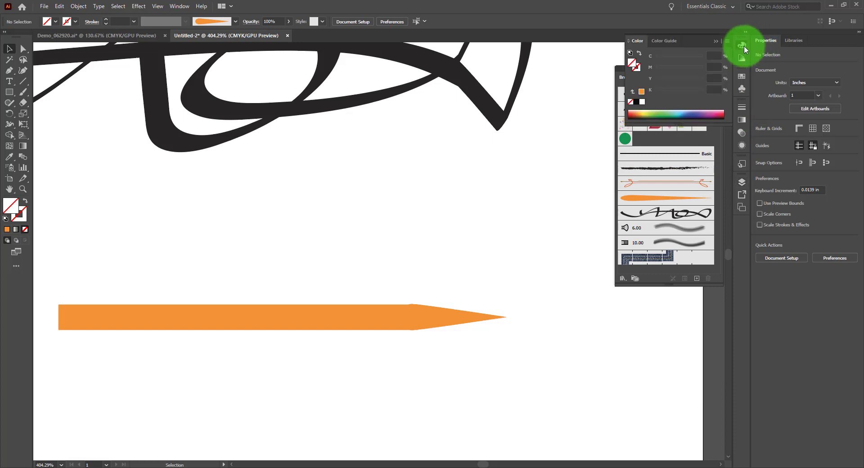
pyautogui.click(447, 313)
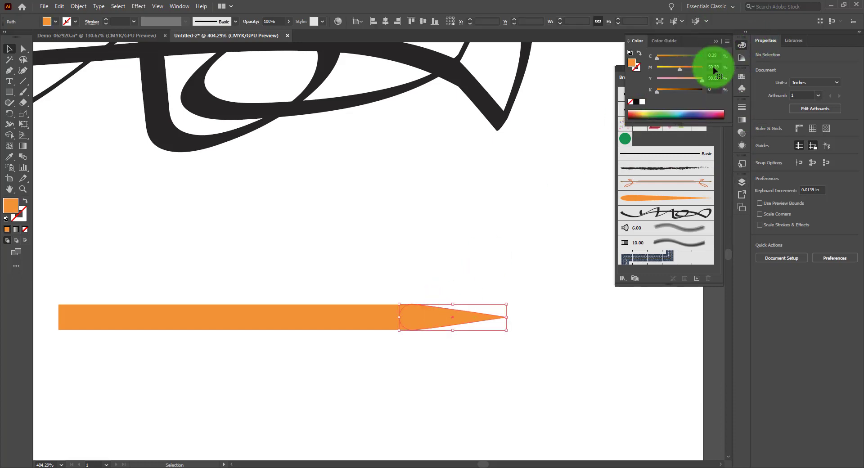
pyautogui.moveTo(681, 69); pyautogui.dragTo(662, 69)
pyautogui.moveTo(705, 86); pyautogui.dragTo(667, 84)
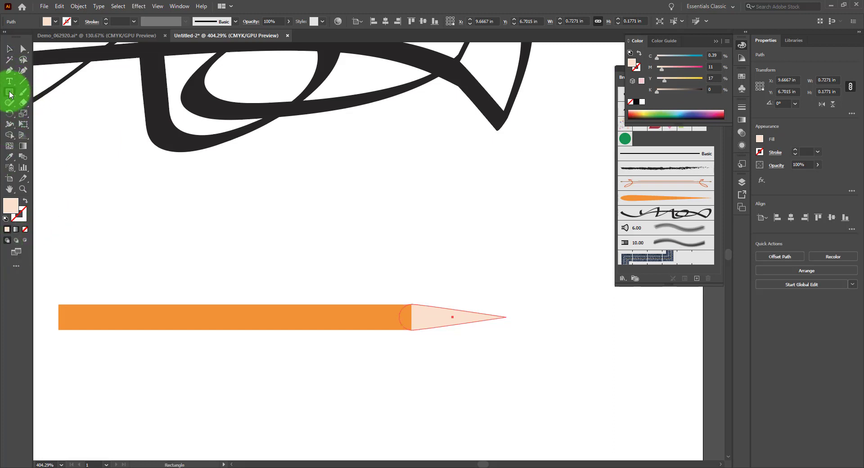
# Step: Draw an ellipse about 0.31 in by 0.26 in over the peach tip and use Shape Builder to split off the pencil point
pyautogui.moveTo(10, 93); pyautogui.dragTo(43, 114)
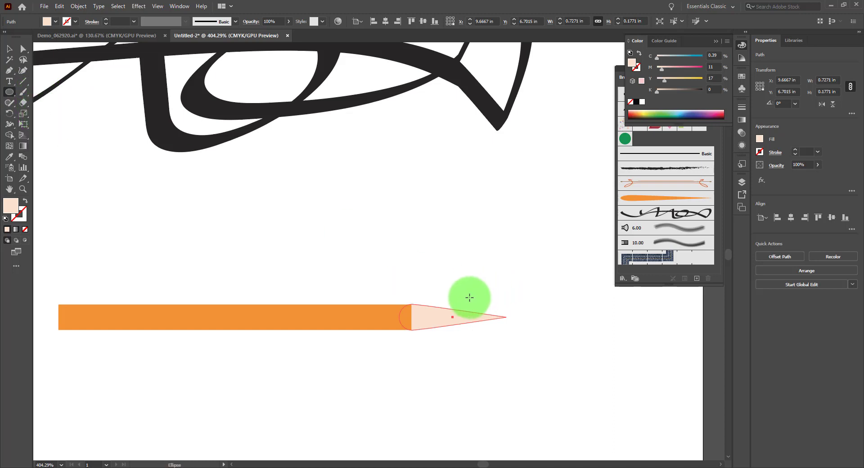
pyautogui.moveTo(470, 297); pyautogui.dragTo(514, 336)
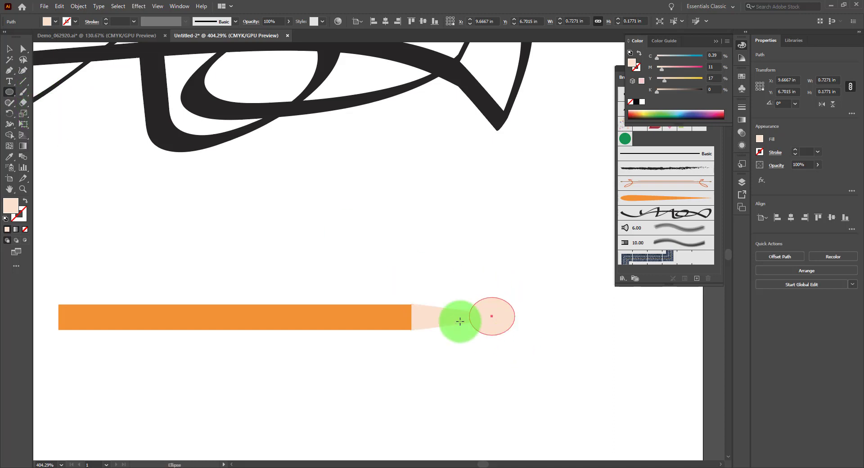
pyautogui.click(10, 49)
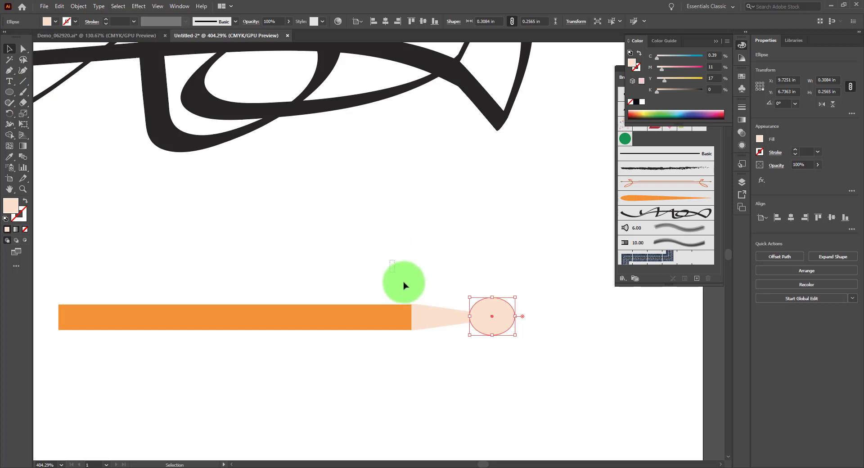
pyautogui.moveTo(404, 285); pyautogui.dragTo(534, 391)
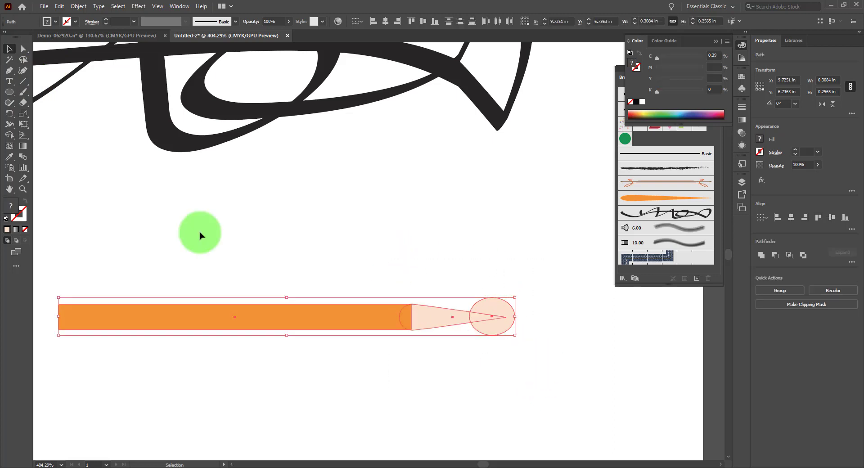
pyautogui.click(9, 134)
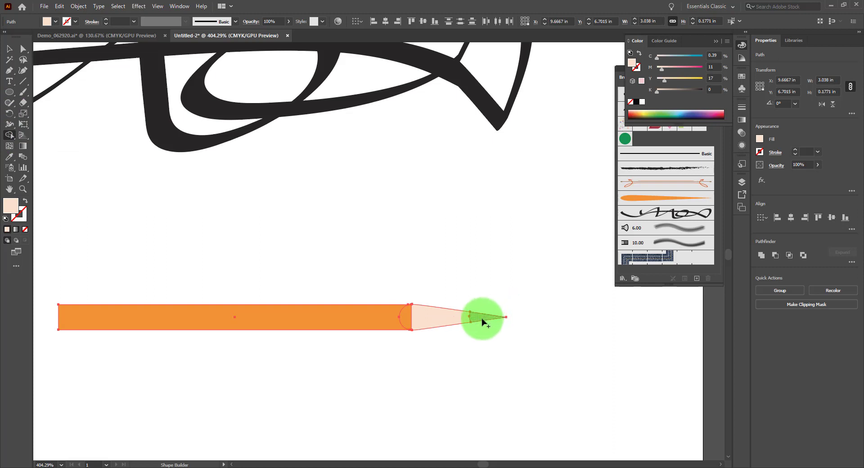
# Step: Fill the small pencil point with black and deselect it
pyautogui.click(23, 48)
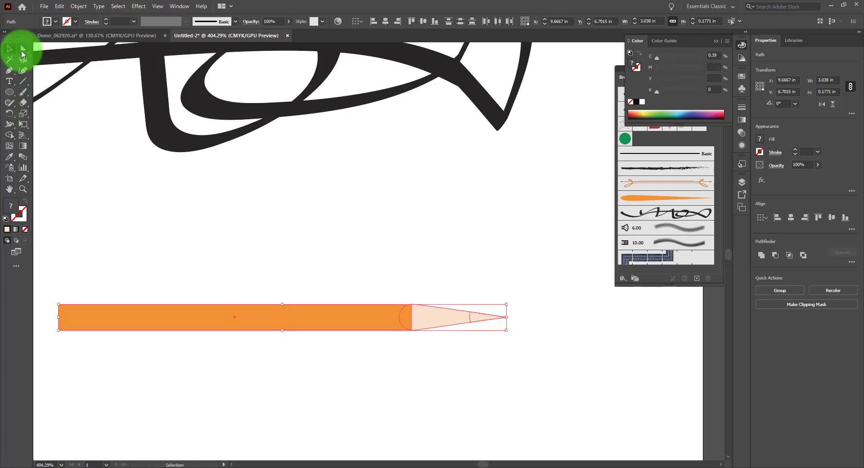
pyautogui.click(494, 293)
pyautogui.click(481, 320)
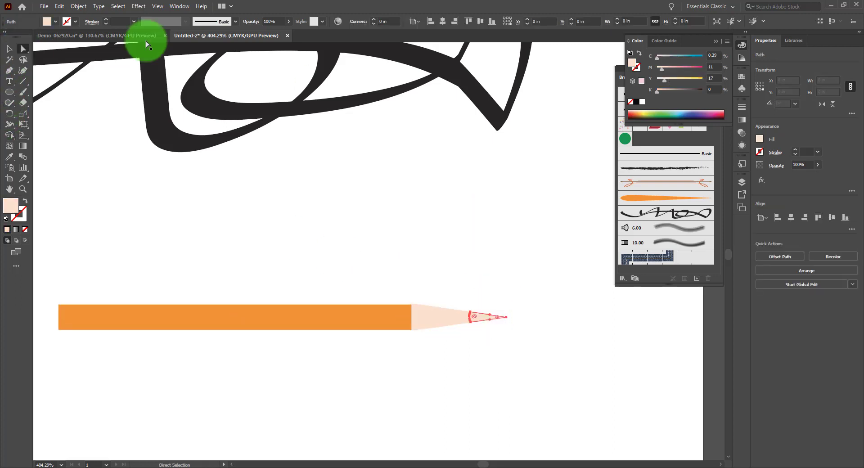
pyautogui.click(54, 22)
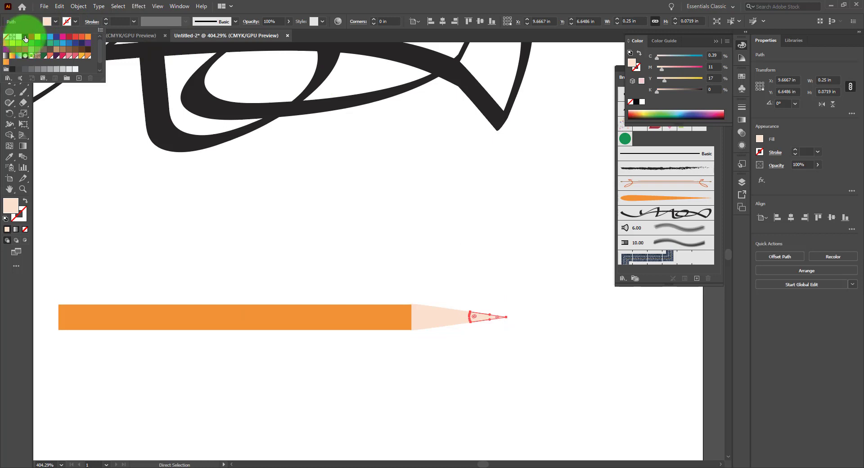
pyautogui.click(24, 37)
pyautogui.click(274, 12)
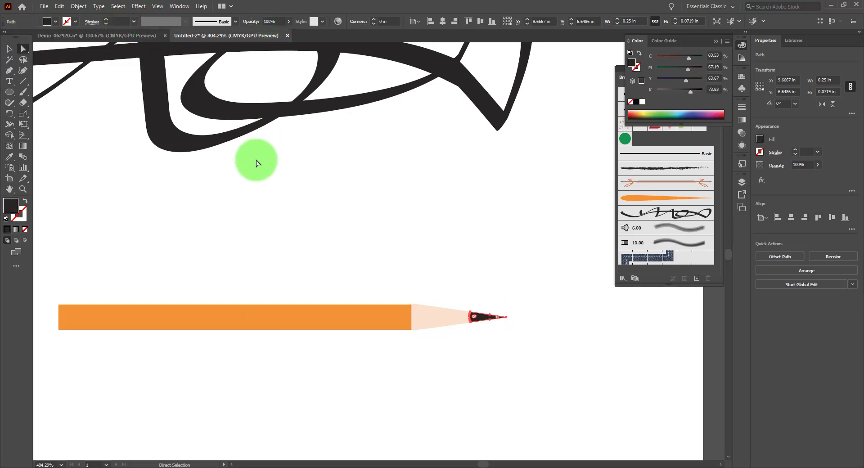
pyautogui.click(217, 177)
# Step: Draw a rectangle about 0.19 in by 0.16 in at the pencil's blunt end as an eraser and fill it with pink
pyautogui.press('space')
pyautogui.moveTo(196, 206); pyautogui.dragTo(359, 202)
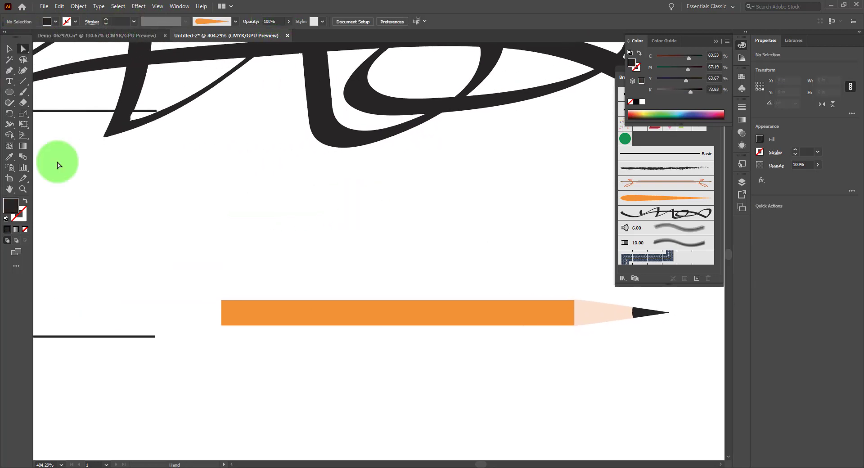
pyautogui.moveTo(7, 94); pyautogui.dragTo(50, 96)
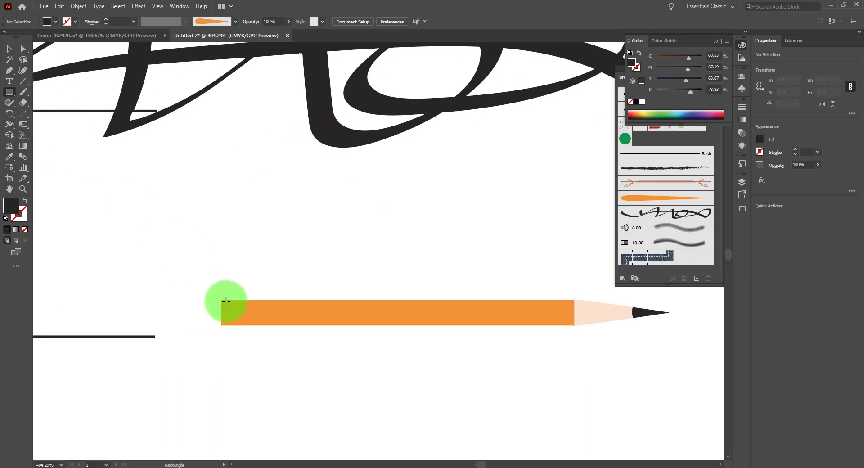
pyautogui.moveTo(222, 301); pyautogui.dragTo(194, 324)
pyautogui.click(670, 128)
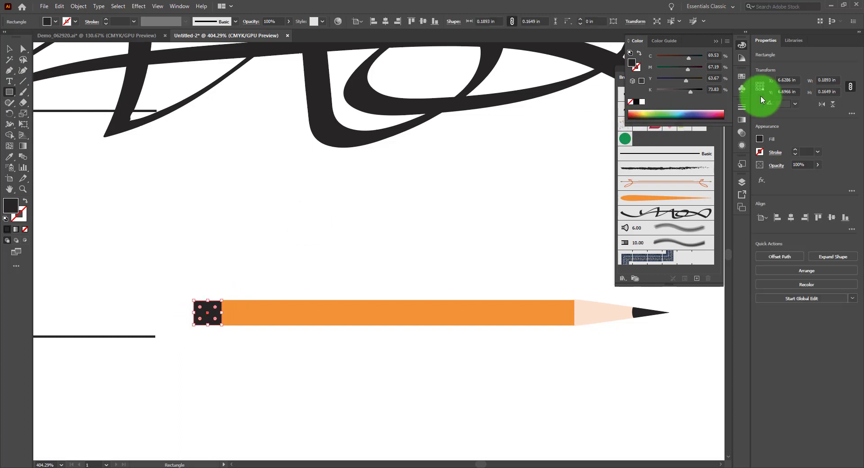
# Step: Select the complete pencil artwork and start a new art brush from it
pyautogui.click(9, 48)
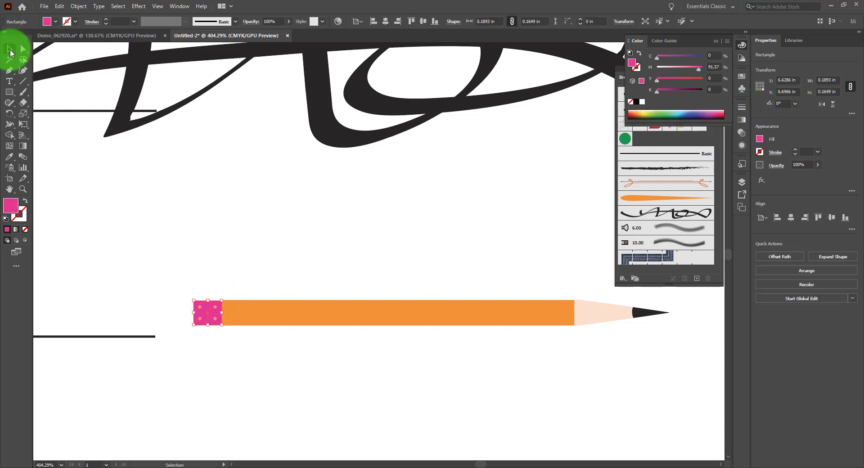
pyautogui.moveTo(188, 277)
pyautogui.mouseDown()
pyautogui.moveTo(444, 355)
pyautogui.moveTo(687, 371)
pyautogui.mouseUp()
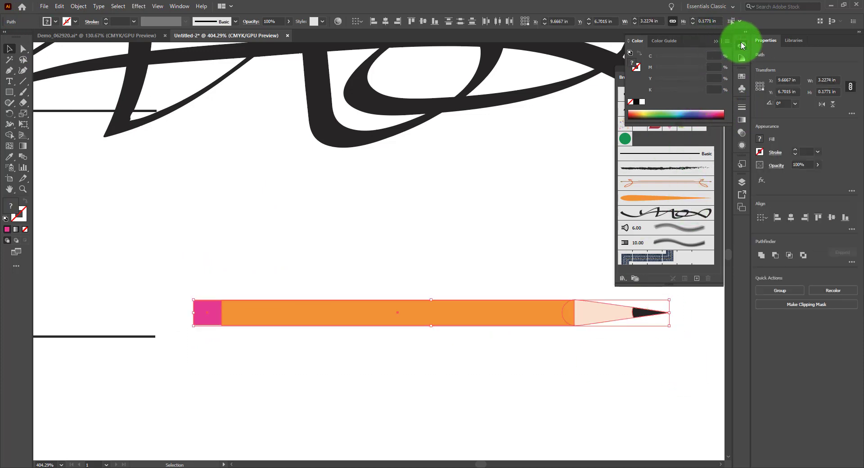
pyautogui.click(700, 273)
pyautogui.click(697, 279)
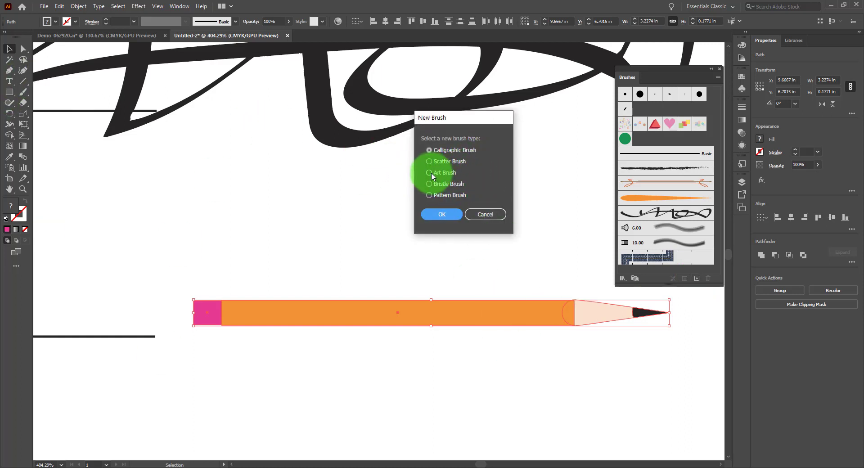
pyautogui.click(428, 216)
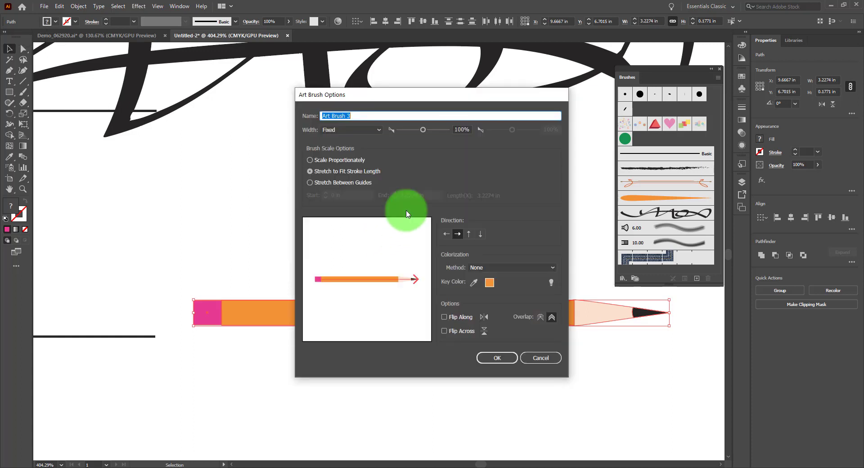
# Step: Stretch the art brush between guides, with the start at 0.2373 in and the end at 2.5434 in, and save it
pyautogui.click(309, 182)
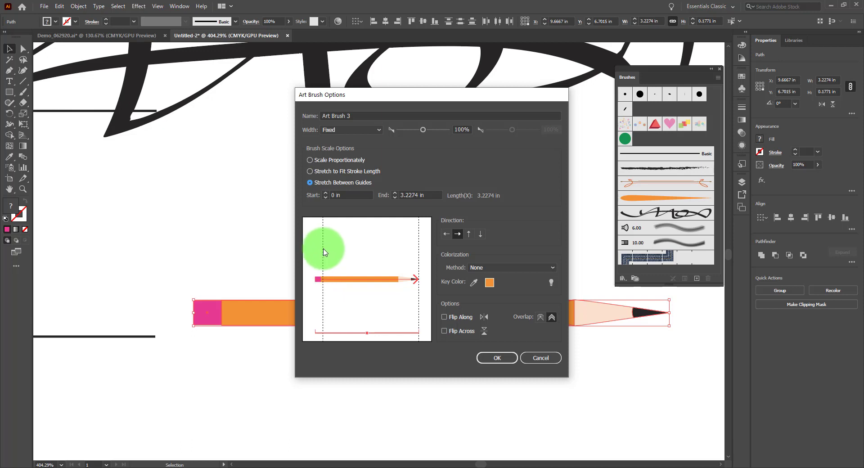
pyautogui.moveTo(324, 249); pyautogui.dragTo(323, 249)
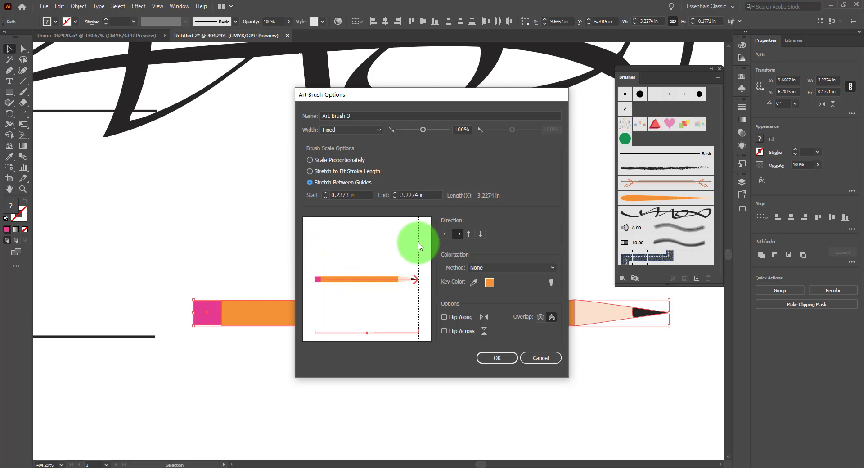
pyautogui.moveTo(419, 245); pyautogui.dragTo(397, 241)
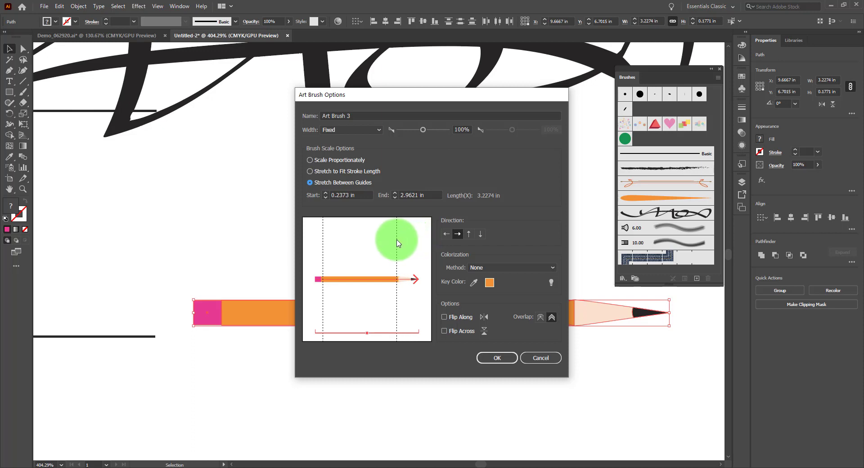
pyautogui.click(499, 358)
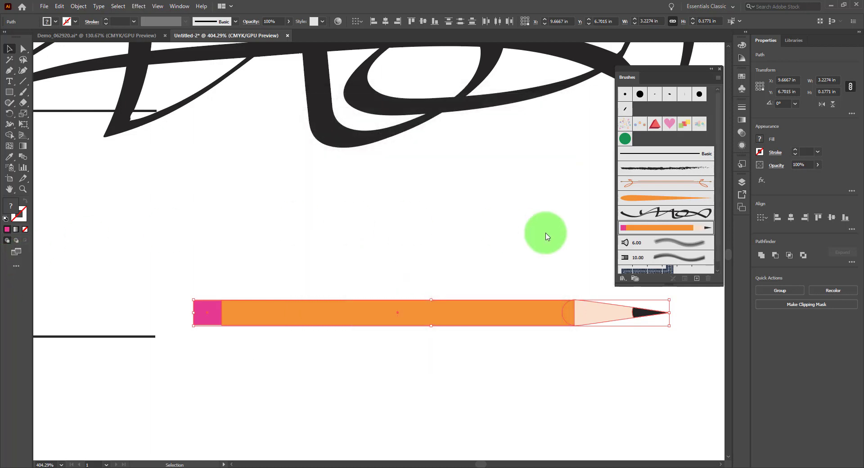
# Step: Set the pencil art brush's colorization method to Hue Shift and apply the change to existing strokes
pyautogui.doubleClick(677, 229)
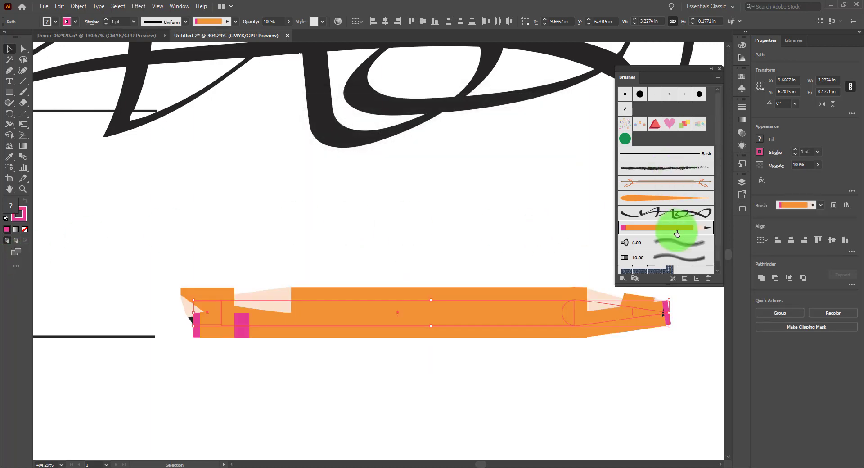
pyautogui.click(506, 268)
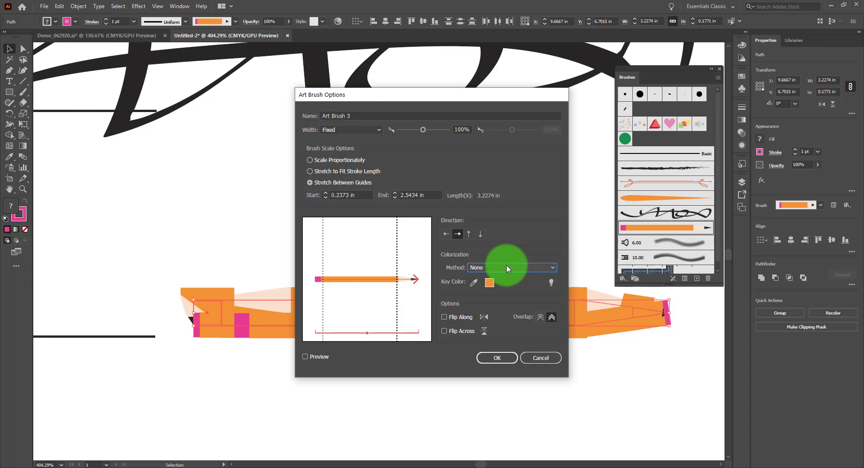
pyautogui.click(482, 304)
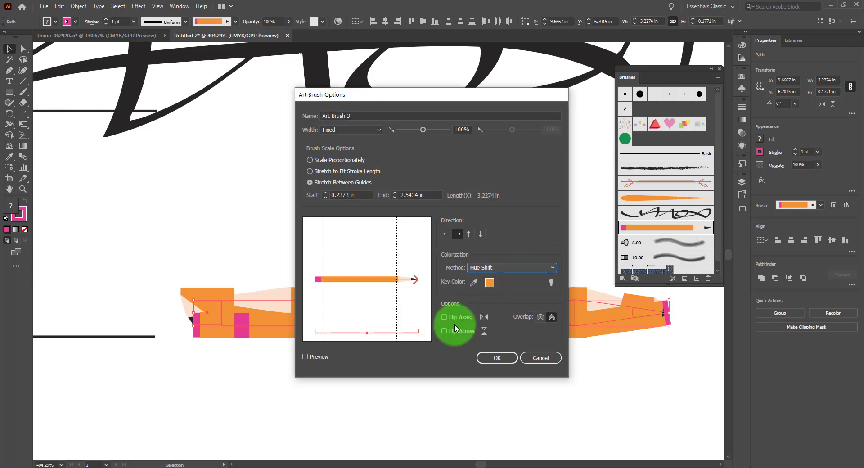
pyautogui.click(497, 357)
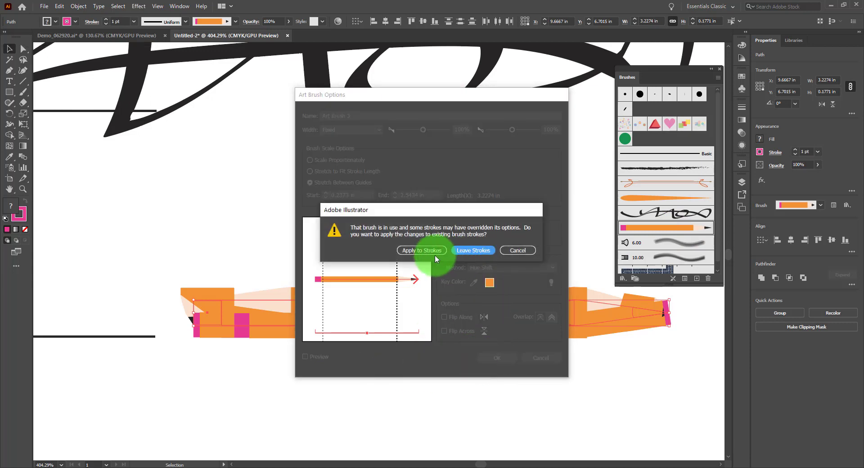
pyautogui.click(434, 252)
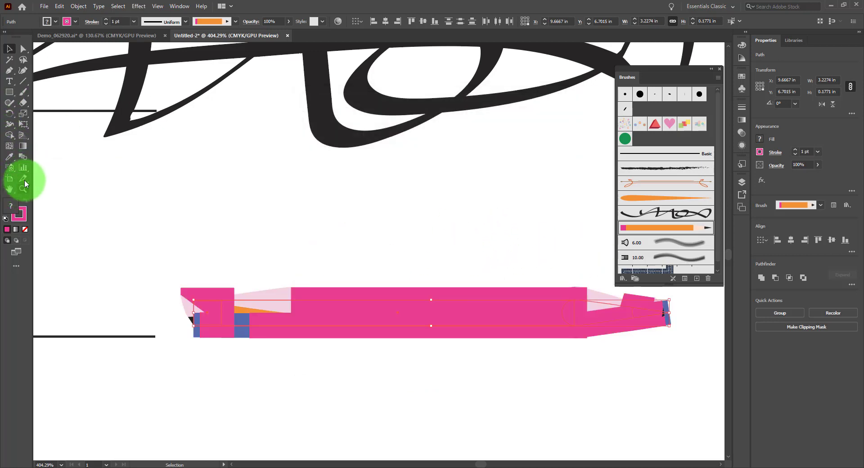
# Step: Remove the brushed stroke from the original pencil artwork
pyautogui.click(75, 21)
pyautogui.click(7, 40)
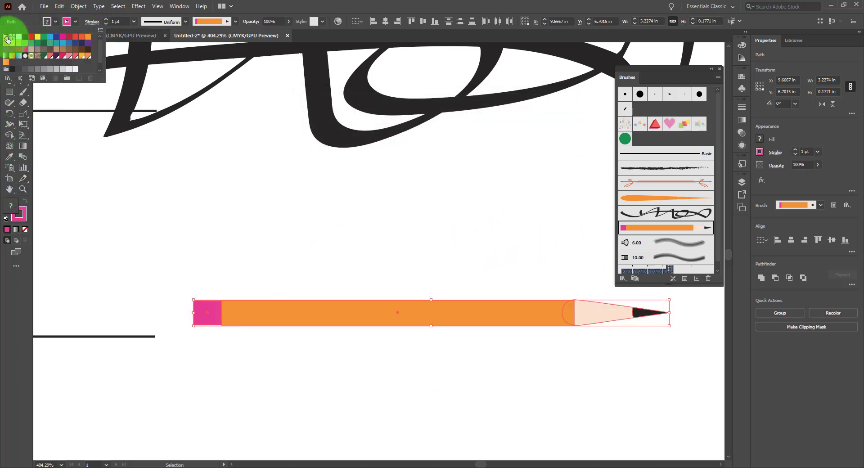
pyautogui.click(299, 178)
# Step: Lock Layer 2, which holds the brush samples and the pencil artwork
pyautogui.press('space')
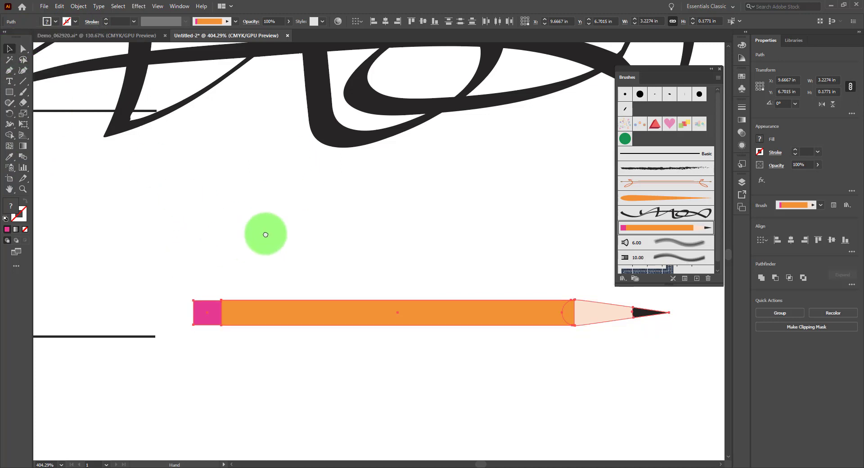
pyautogui.moveTo(265, 234)
pyautogui.mouseDown()
pyautogui.moveTo(538, 50)
pyautogui.moveTo(577, 36)
pyautogui.mouseUp()
pyautogui.moveTo(424, 336); pyautogui.dragTo(490, 379)
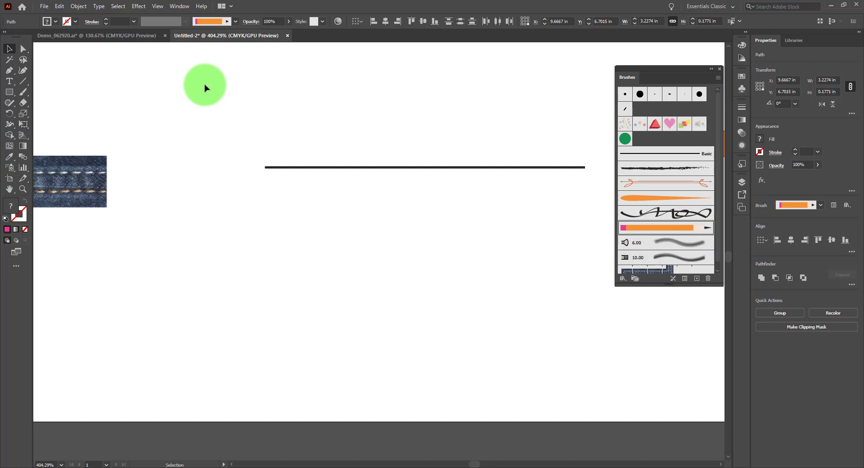
pyautogui.hotkey('ctrl', '0')
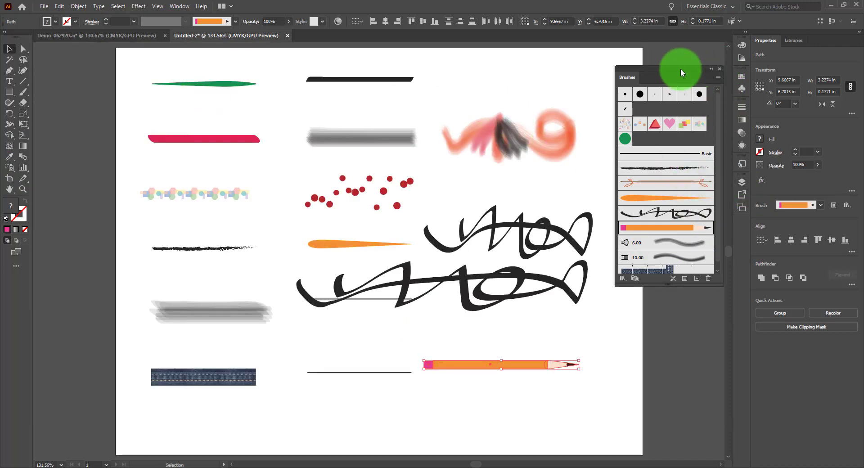
pyautogui.moveTo(680, 68); pyautogui.dragTo(631, 63)
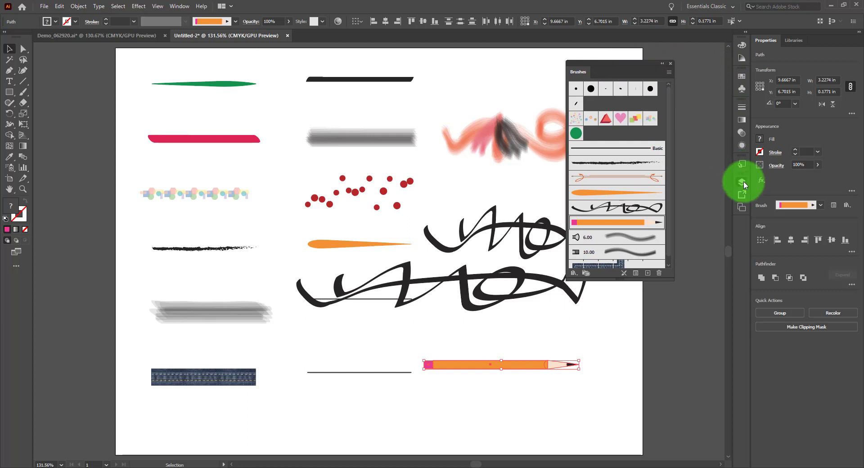
pyautogui.click(743, 182)
pyautogui.click(591, 194)
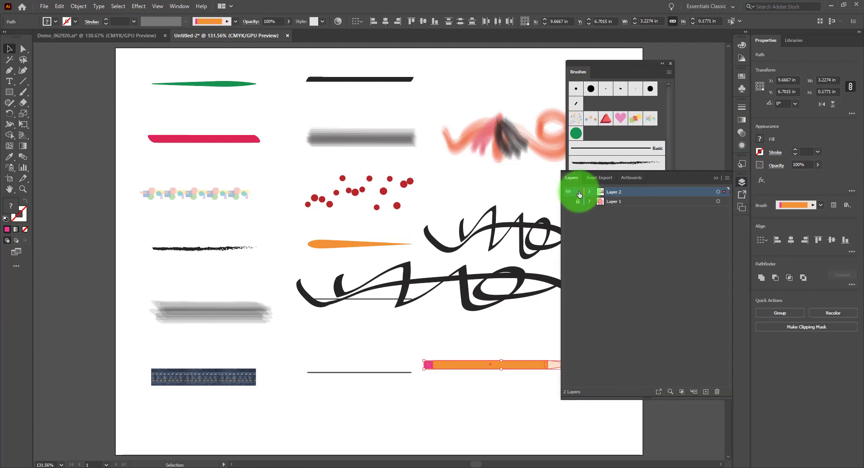
pyautogui.click(579, 193)
# Step: Create a new layer and hide the existing artwork on Layer 2
pyautogui.hotkey('ctrl', 'l')
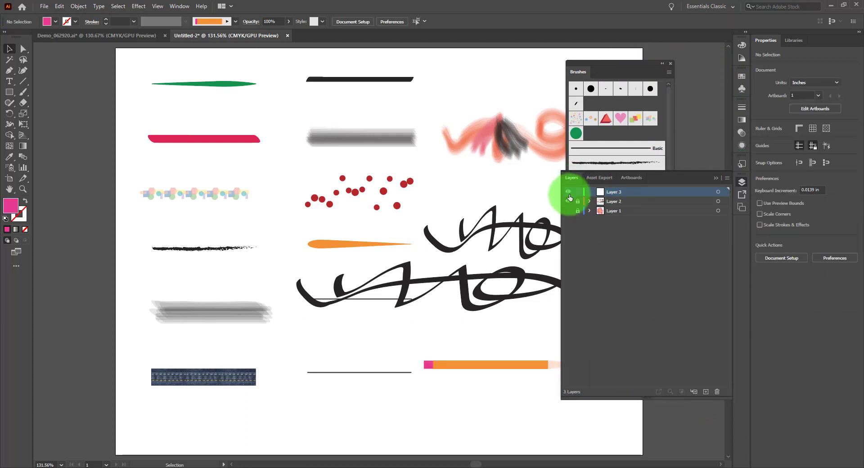
pyautogui.moveTo(569, 202); pyautogui.dragTo(568, 211)
pyautogui.click(742, 182)
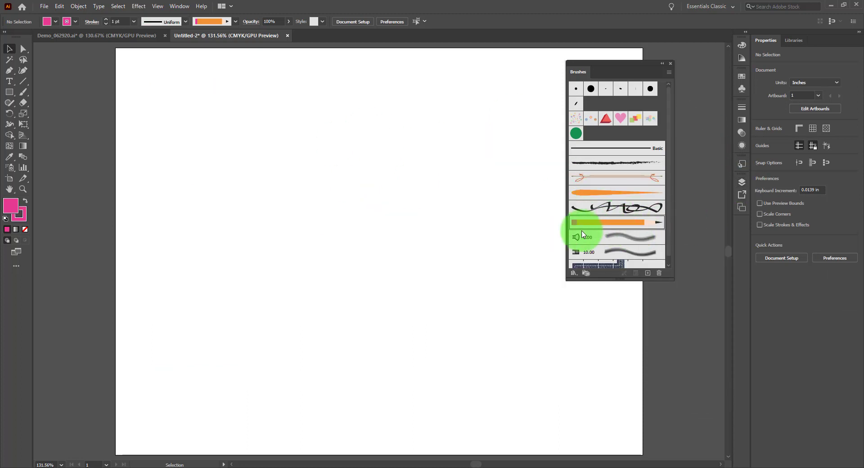
# Step: Set the stroke color to orange and draw an ellipse about 4.04 in by 3.67 in on the artboard
pyautogui.click(75, 20)
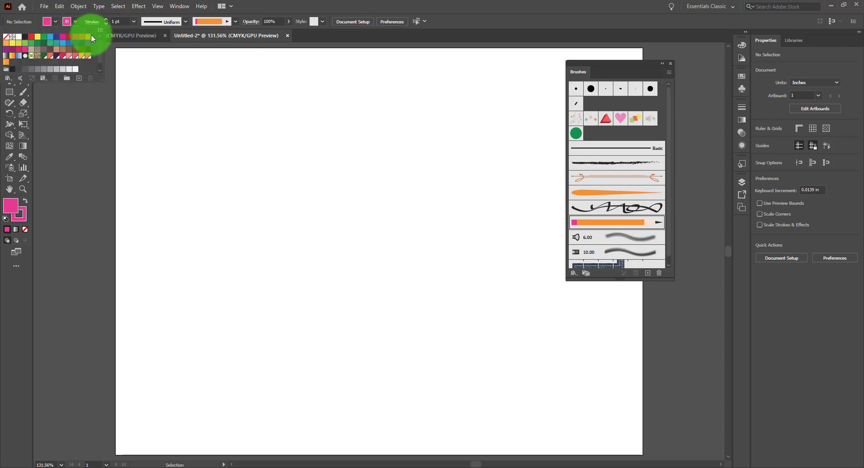
pyautogui.click(87, 37)
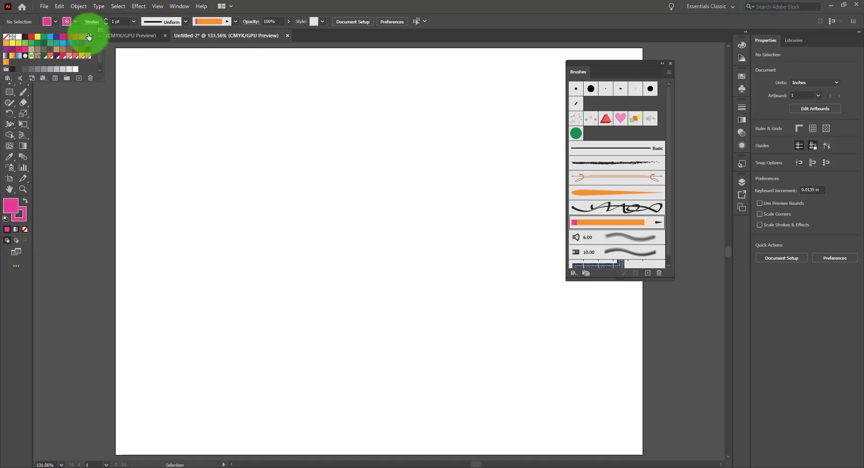
pyautogui.click(327, 4)
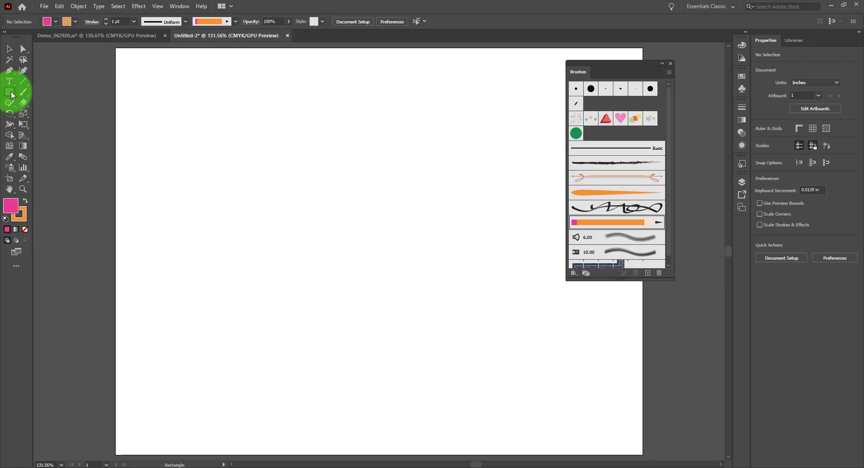
pyautogui.moveTo(11, 94); pyautogui.dragTo(15, 90)
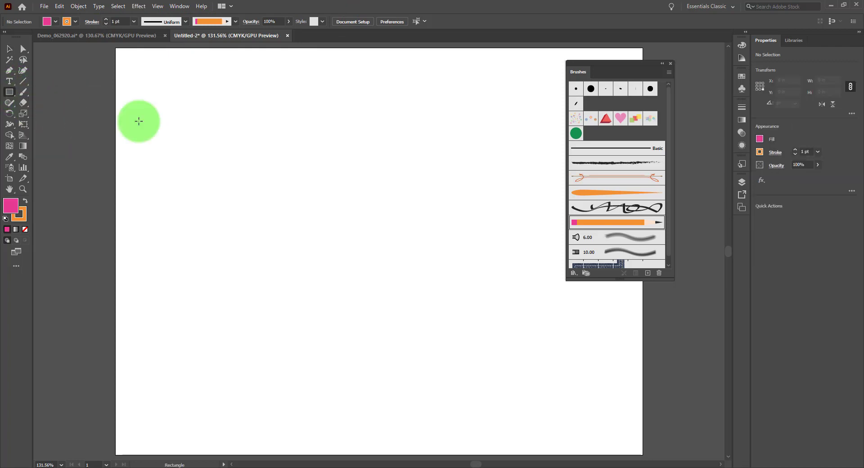
pyautogui.press('l')
pyautogui.moveTo(212, 102)
pyautogui.mouseDown()
pyautogui.moveTo(419, 265)
pyautogui.moveTo(451, 321)
pyautogui.moveTo(406, 278)
pyautogui.mouseUp()
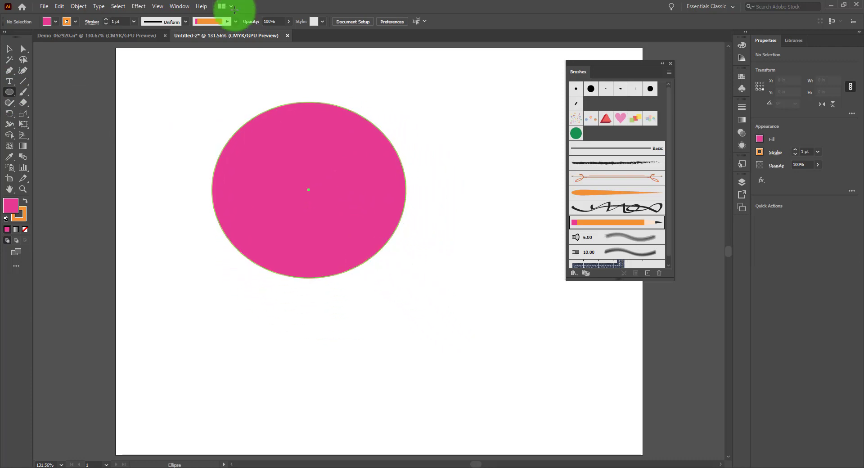
# Step: Give the ellipse a pencil-brush outline with no fill and move it toward the artboard's upper-left corner
pyautogui.click(602, 223)
pyautogui.click(48, 21)
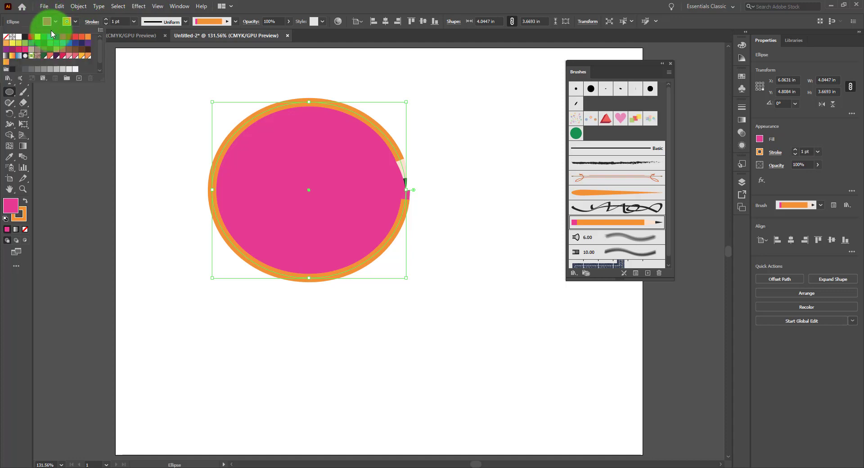
pyautogui.click(7, 38)
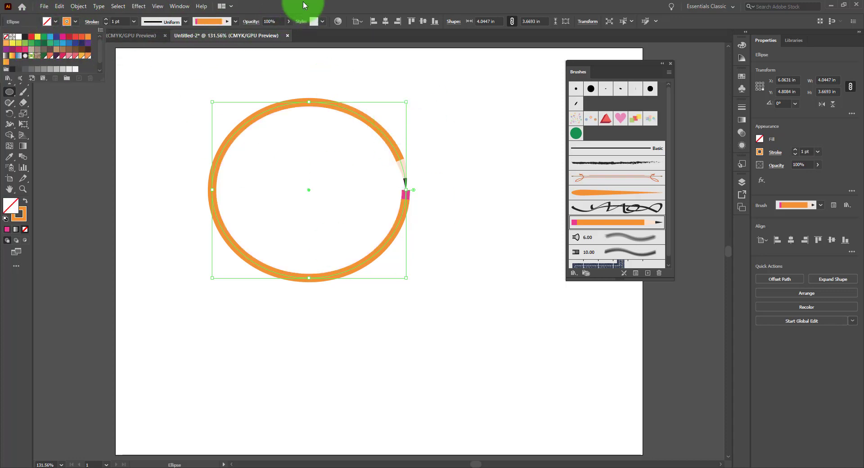
pyautogui.click(9, 48)
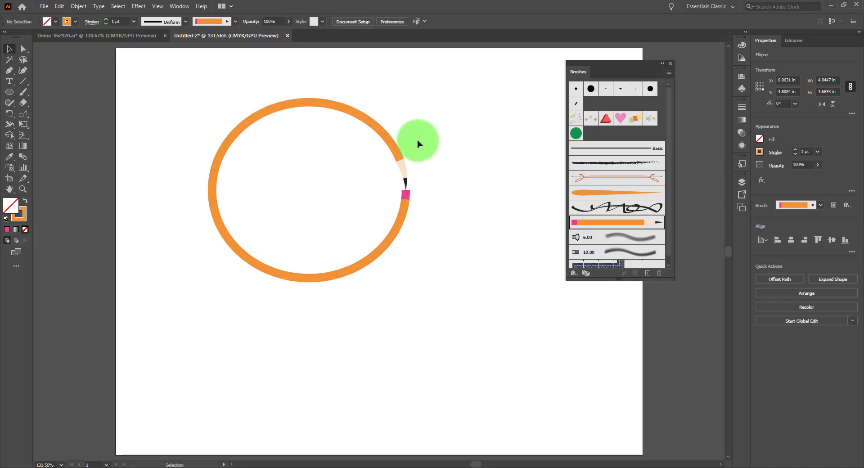
pyautogui.moveTo(398, 144); pyautogui.dragTo(316, 110)
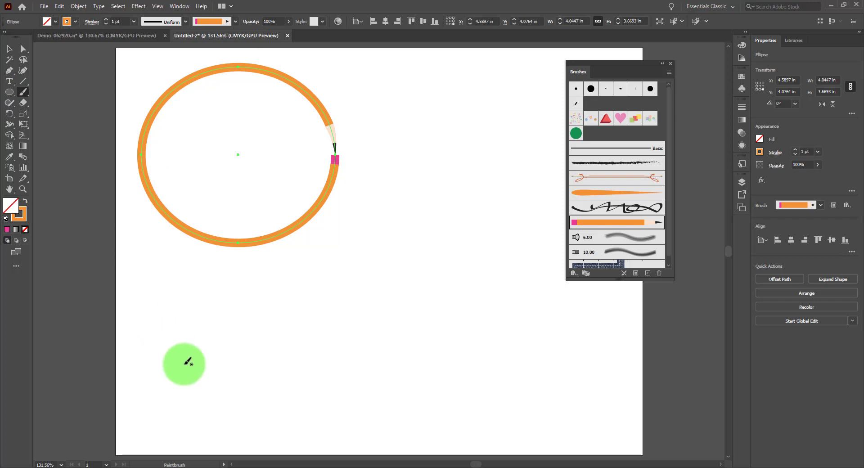
# Step: Paint one long looping stroke and four short, nearly straight strokes with the pencil art brush using the Paintbrush
pyautogui.moveTo(213, 388)
pyautogui.mouseDown()
pyautogui.moveTo(226, 361)
pyautogui.moveTo(429, 323)
pyautogui.moveTo(369, 251)
pyautogui.moveTo(358, 334)
pyautogui.moveTo(517, 224)
pyautogui.moveTo(598, 309)
pyautogui.moveTo(472, 338)
pyautogui.moveTo(455, 221)
pyautogui.moveTo(466, 165)
pyautogui.mouseUp()
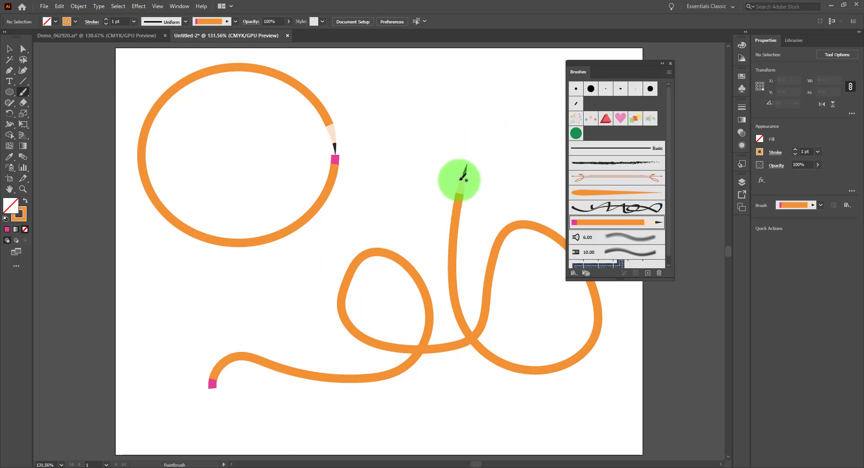
pyautogui.moveTo(353, 95); pyautogui.dragTo(365, 161)
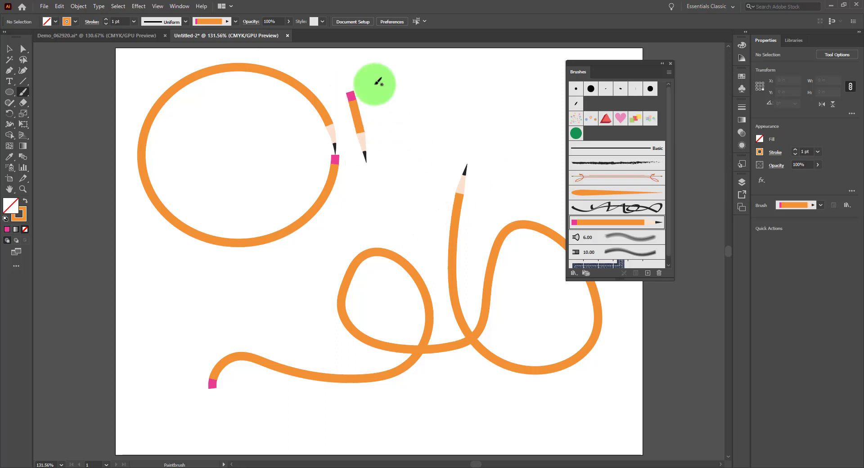
pyautogui.moveTo(359, 77); pyautogui.dragTo(411, 229)
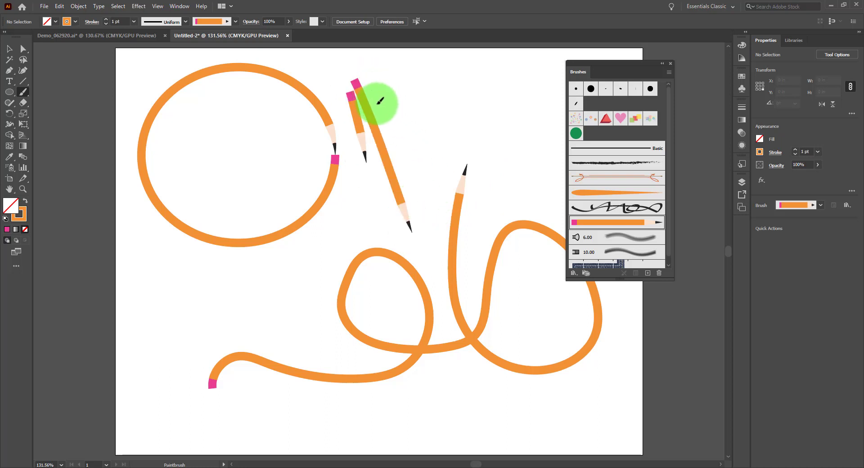
pyautogui.moveTo(378, 92)
pyautogui.mouseDown()
pyautogui.moveTo(414, 201)
pyautogui.moveTo(410, 229)
pyautogui.moveTo(456, 255)
pyautogui.mouseUp()
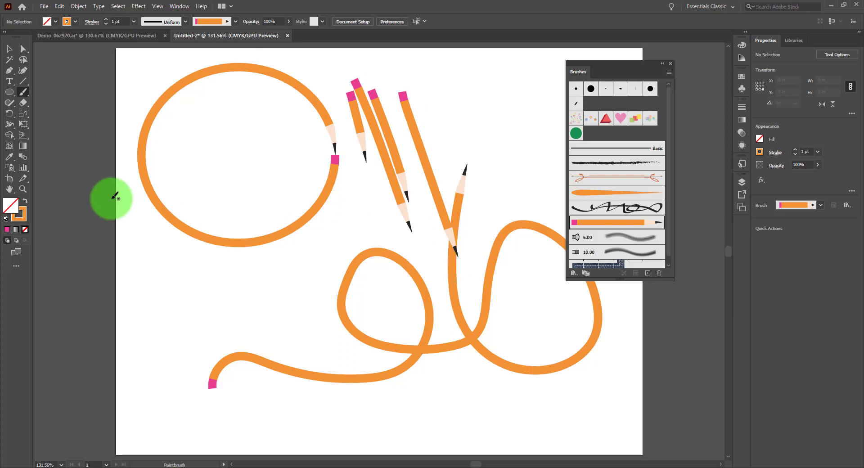
pyautogui.click(9, 48)
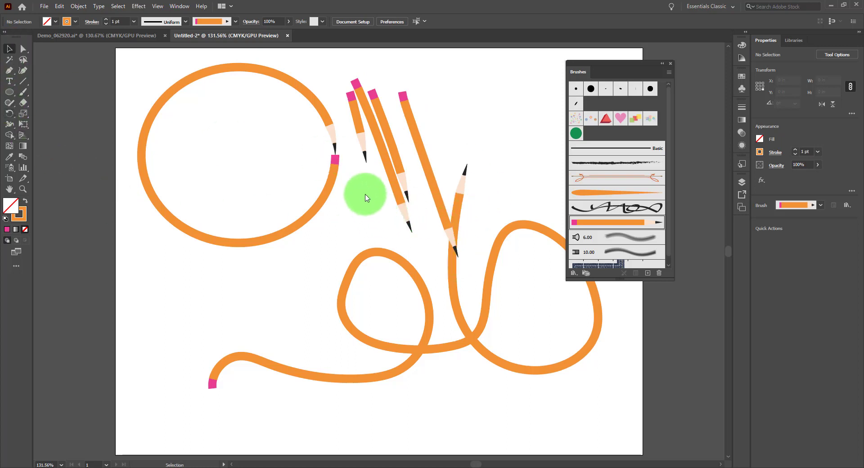
# Step: Recolor the looping pencil stroke and the four straight pencil strokes red, leaving the ellipse out of the selection
pyautogui.moveTo(353, 150); pyautogui.dragTo(546, 351)
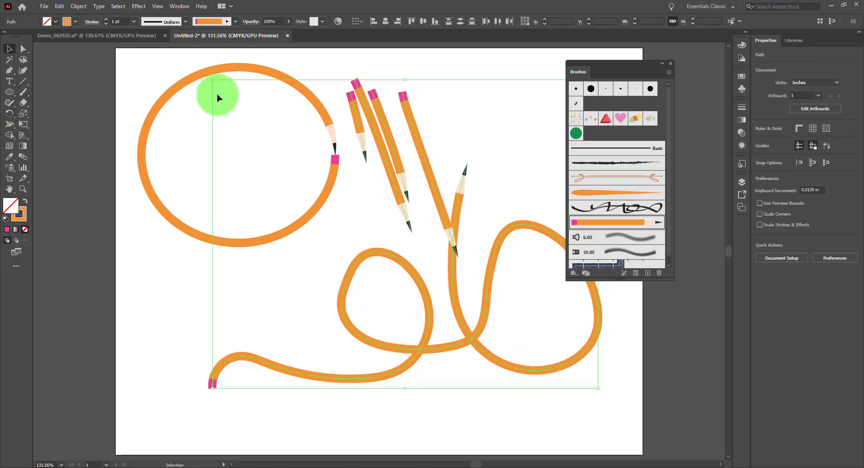
pyautogui.click(66, 22)
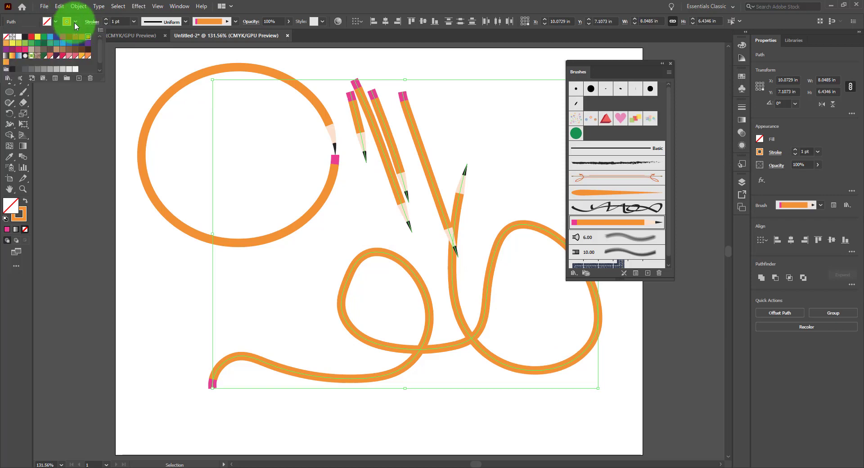
pyautogui.click(69, 36)
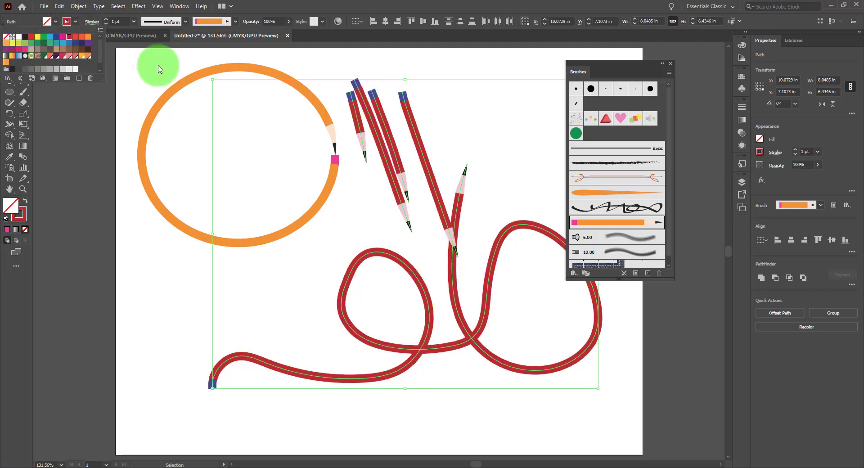
pyautogui.click(487, 106)
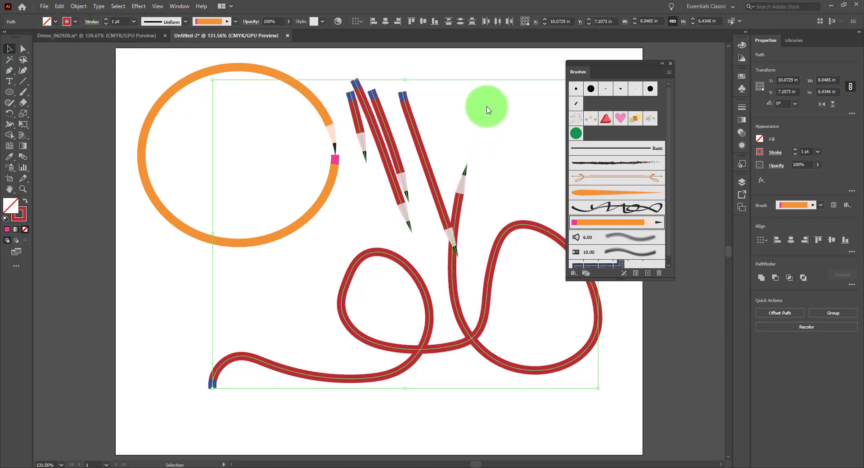
pyautogui.click(514, 106)
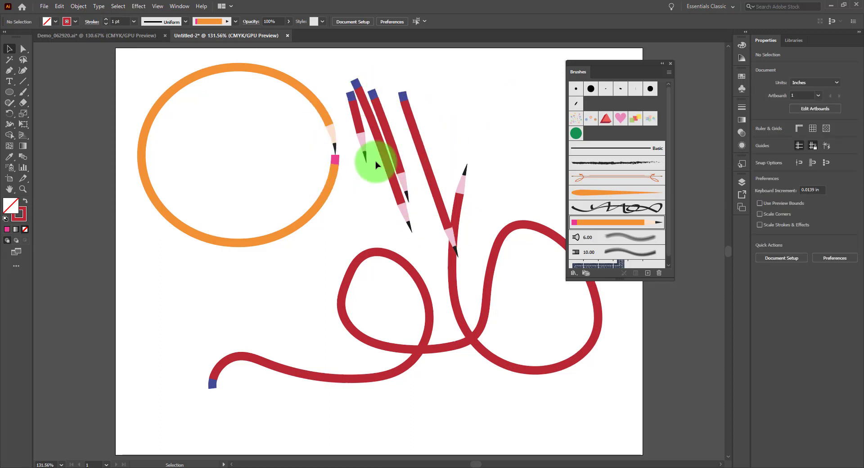
# Step: Recolor the second straight pencil from the left dark blue and the rightmost straight pencil light green
pyautogui.click(371, 125)
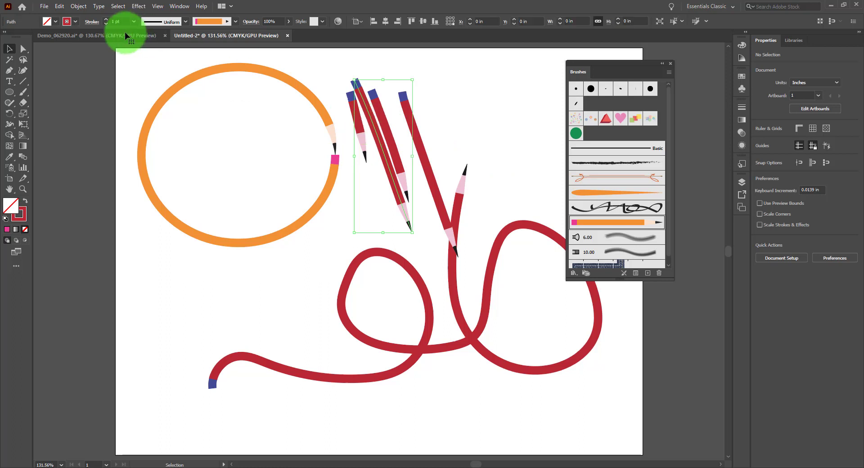
pyautogui.click(76, 22)
pyautogui.click(57, 37)
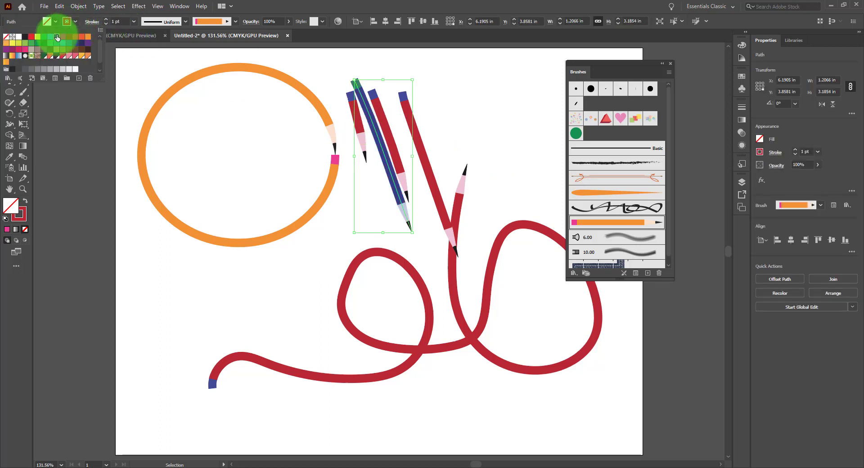
pyautogui.click(448, 126)
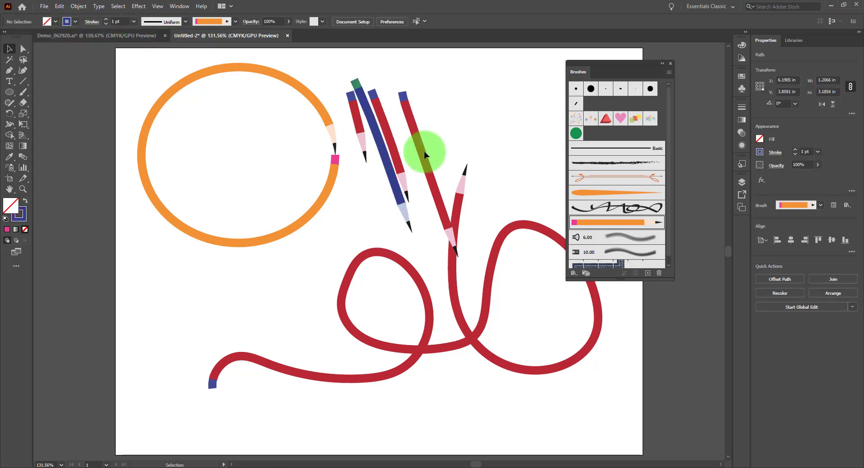
pyautogui.click(409, 115)
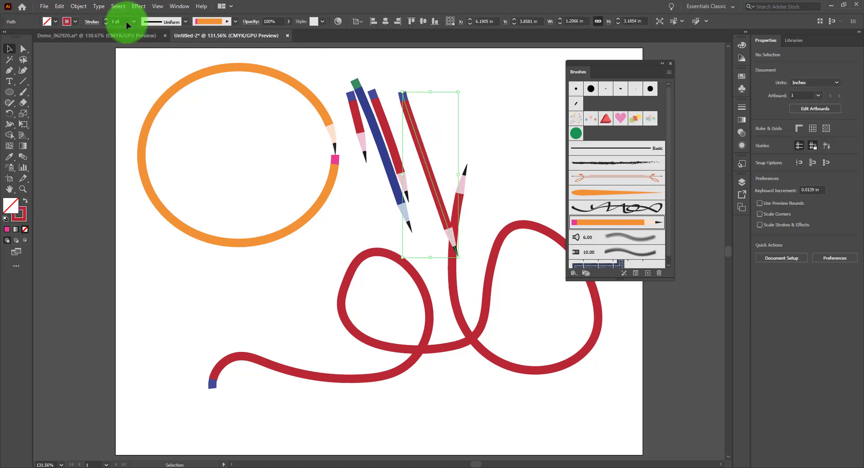
pyautogui.click(76, 21)
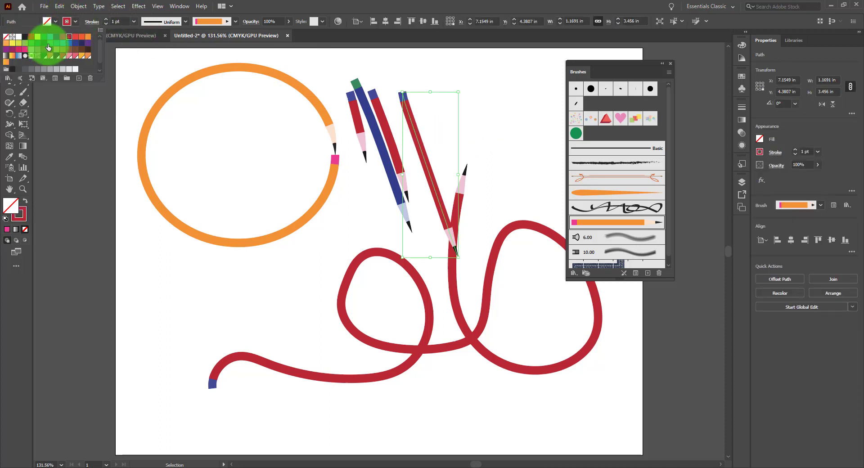
pyautogui.click(24, 45)
pyautogui.click(512, 96)
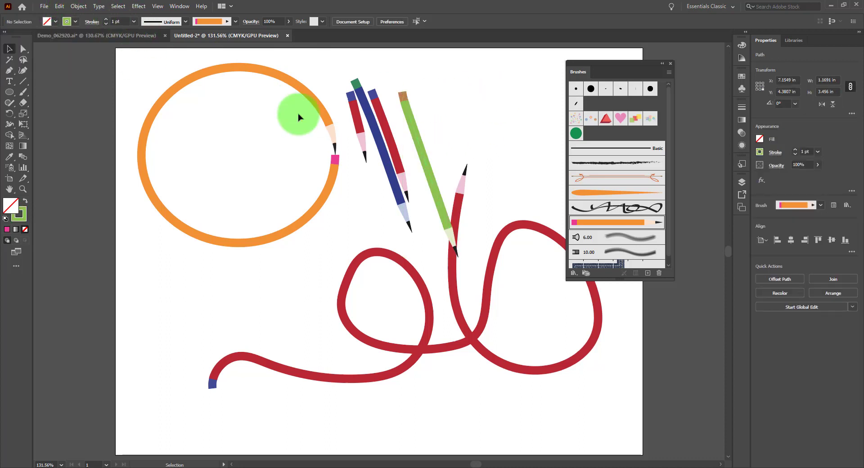
# Step: Lock and hide Layer 3, and add a new empty layer above it
pyautogui.moveTo(209, 86)
pyautogui.mouseDown()
pyautogui.moveTo(478, 245)
pyautogui.moveTo(519, 327)
pyautogui.mouseUp()
pyautogui.click(742, 182)
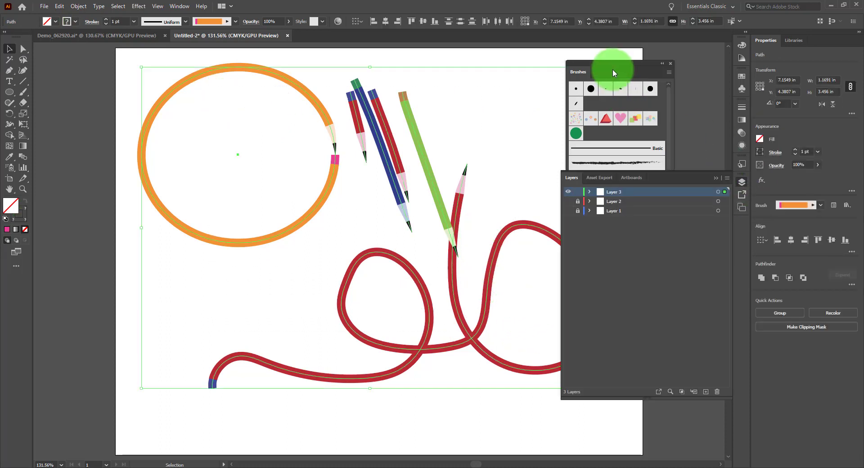
pyautogui.click(619, 58)
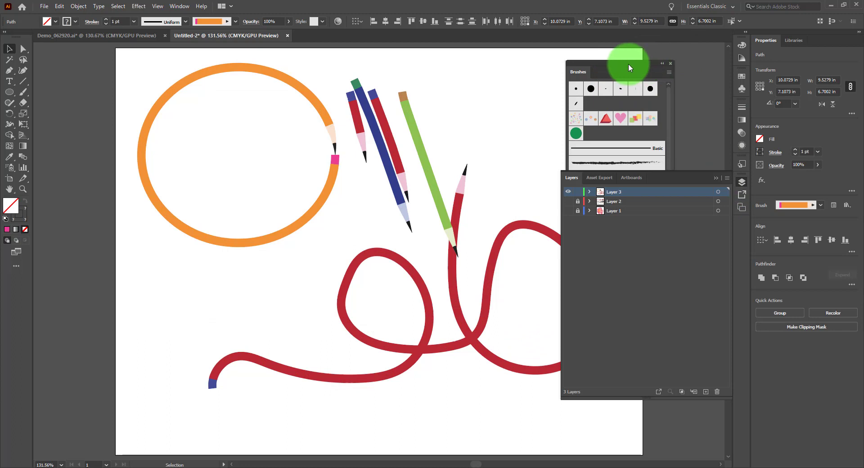
pyautogui.moveTo(628, 63); pyautogui.dragTo(696, 52)
pyautogui.click(579, 194)
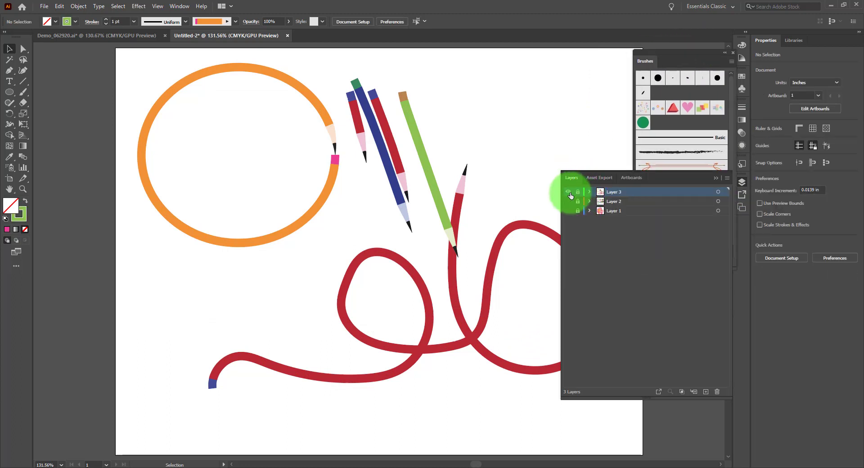
pyautogui.click(569, 193)
pyautogui.click(705, 393)
pyautogui.hotkey('ctrl', 'y')
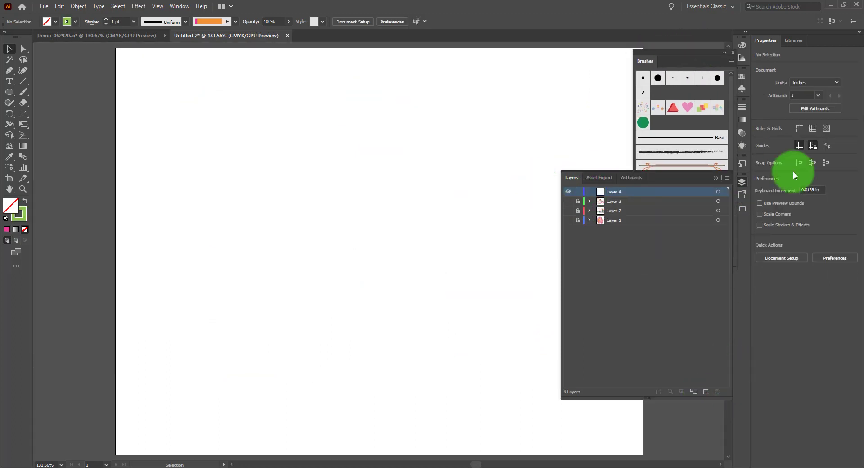
pyautogui.click(741, 182)
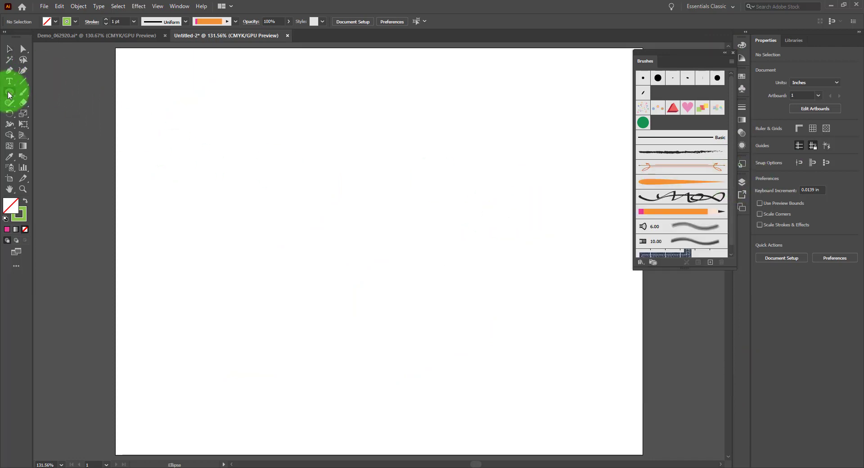
# Step: Draw a small unfilled circle about 0.22 in across in the artboard's upper-left area, and deselect it
pyautogui.moveTo(8, 94); pyautogui.dragTo(35, 112)
pyautogui.moveTo(233, 132)
pyautogui.mouseDown()
pyautogui.moveTo(243, 144)
pyautogui.moveTo(244, 138)
pyautogui.mouseUp()
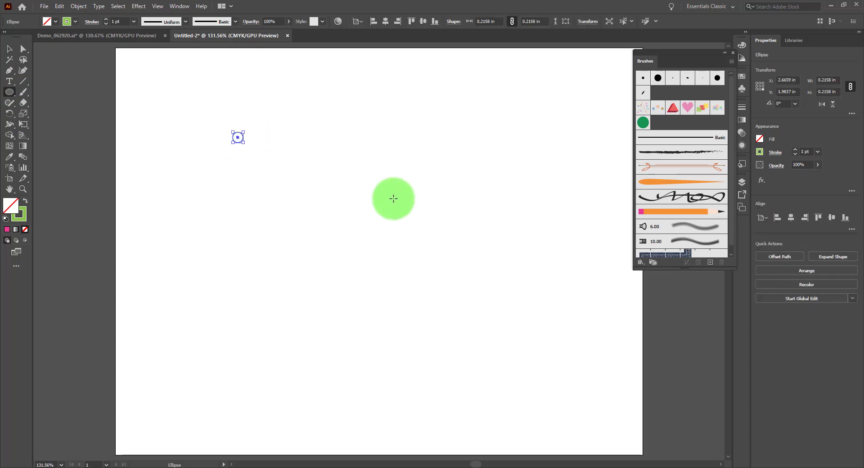
pyautogui.click(8, 49)
pyautogui.click(341, 126)
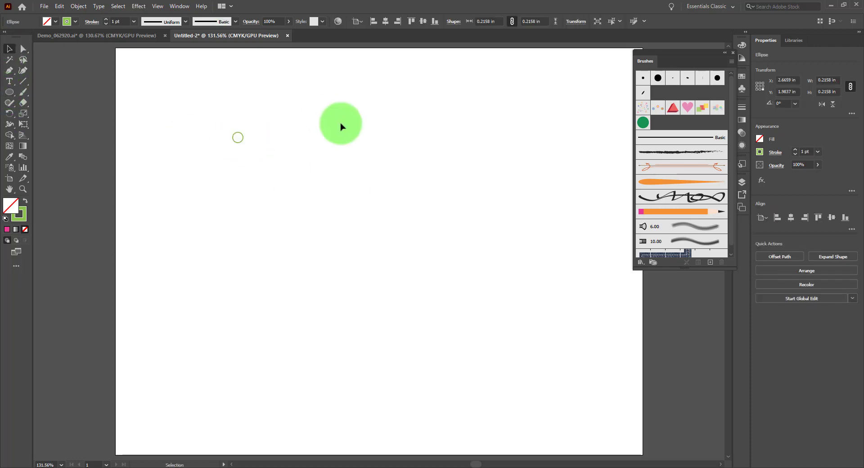
# Step: Start a new pattern brush from the small circle, and move its options dialog slightly higher
pyautogui.hotkey('ctrl', 'a')
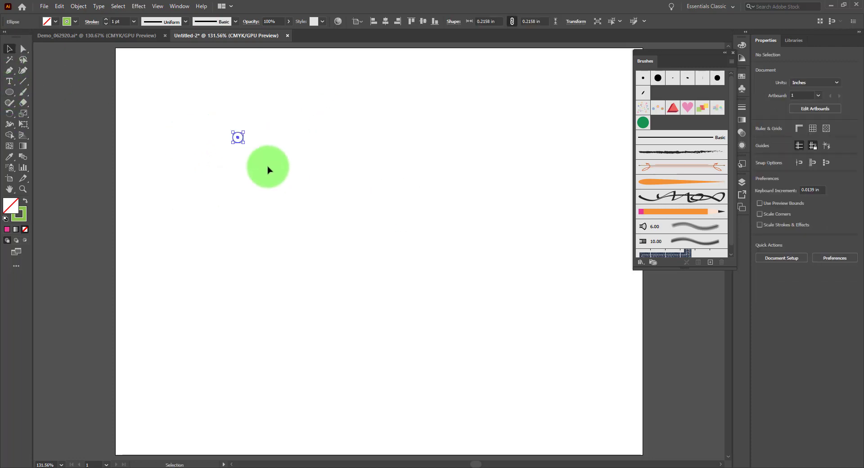
pyautogui.click(711, 262)
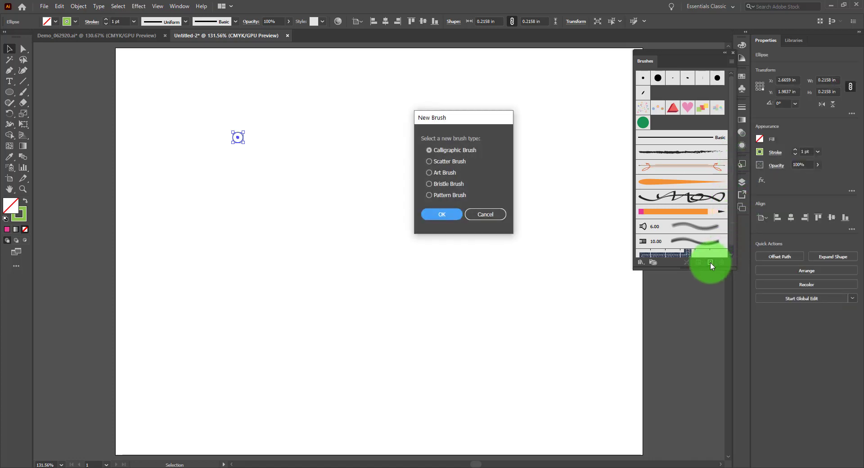
pyautogui.click(457, 197)
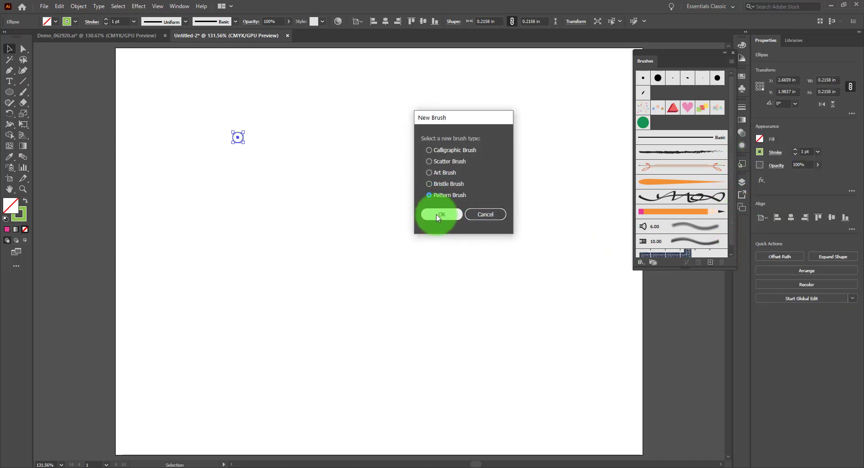
pyautogui.click(442, 214)
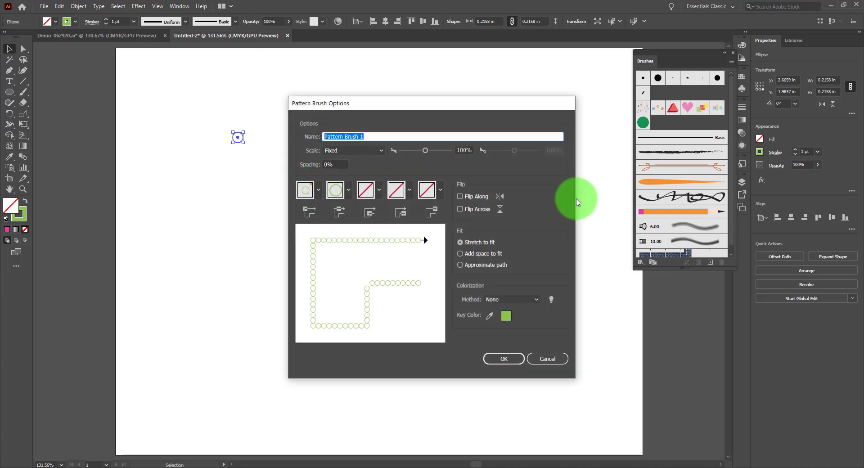
pyautogui.moveTo(440, 100); pyautogui.dragTo(452, 79)
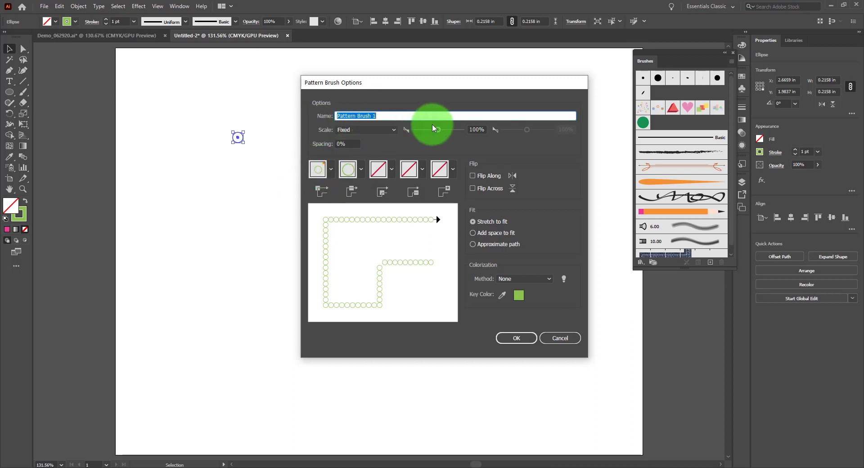
# Step: Try a 45% fixed scale for the pattern brush, check the available scale methods, and return the scale to 100%
pyautogui.moveTo(438, 131); pyautogui.dragTo(424, 130)
pyautogui.click(390, 130)
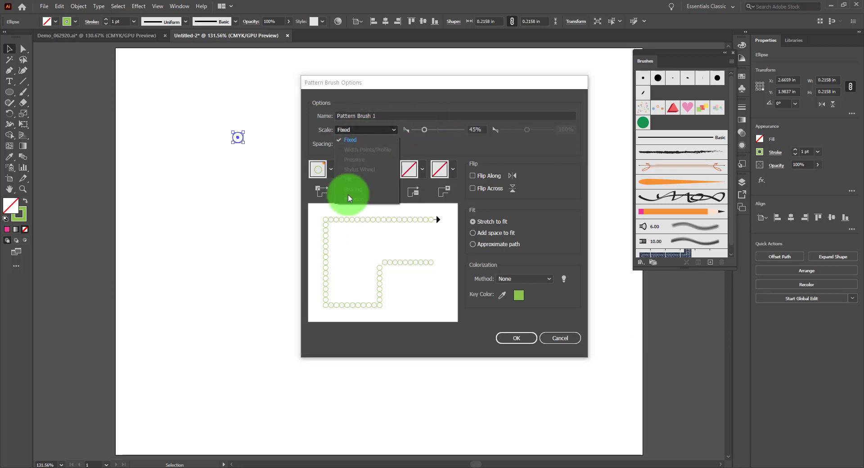
pyautogui.click(417, 138)
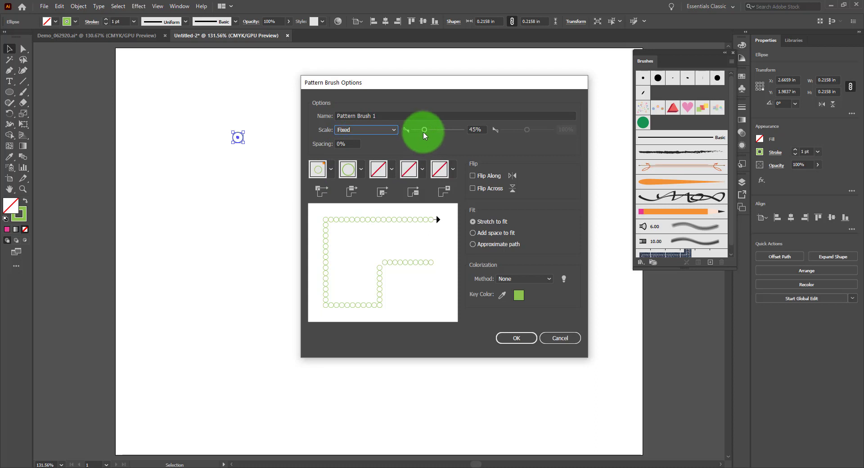
pyautogui.moveTo(423, 130); pyautogui.dragTo(438, 130)
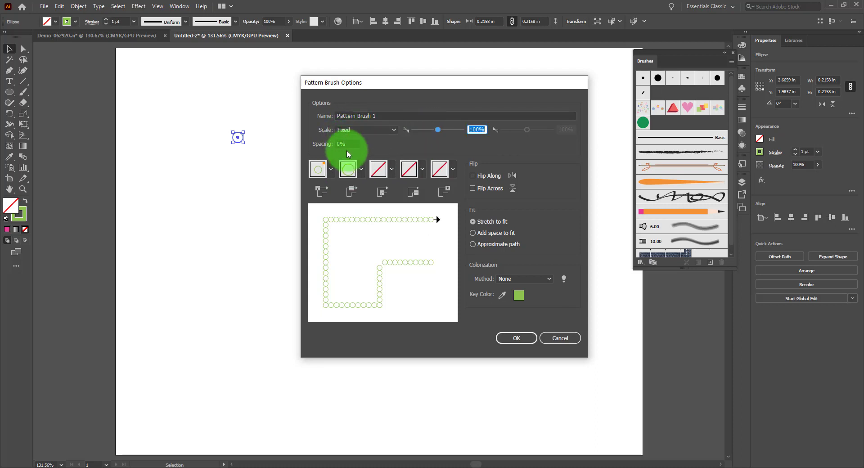
# Step: Test wider pattern spacings of 10%, 53% and 100%, and return the spacing to 0%
pyautogui.click(357, 143)
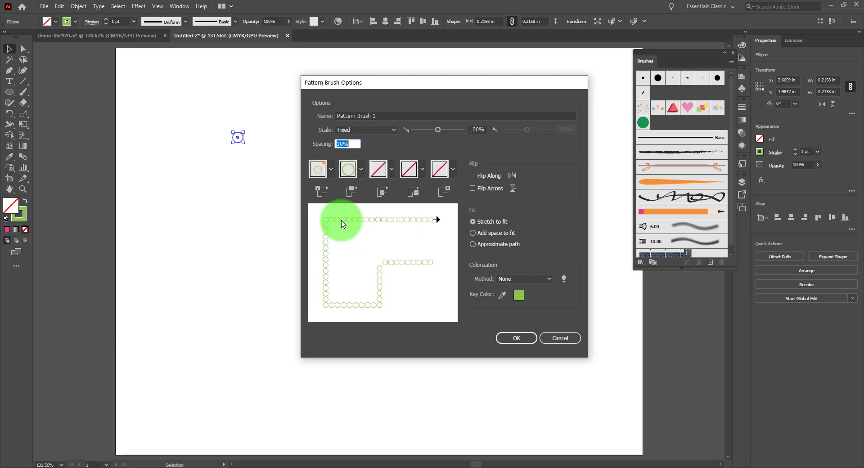
pyautogui.press('Up')
pyautogui.press('Up')
pyautogui.press('Up')
pyautogui.press('Up')
pyautogui.press('Up')
pyautogui.press('Up')
pyautogui.press('Up')
pyautogui.press('Up')
pyautogui.press('Up')
pyautogui.press('Up')
pyautogui.press('Up')
pyautogui.press('Up')
pyautogui.press('Up')
pyautogui.press('Up')
pyautogui.press('Up')
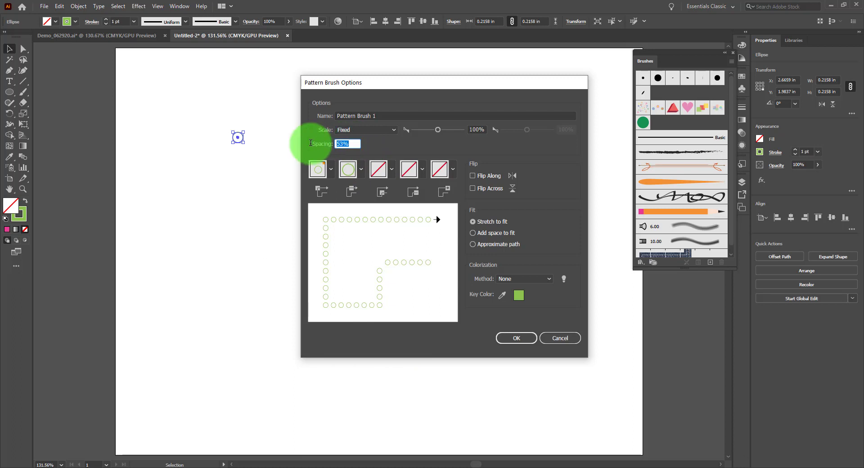
pyautogui.write('100')
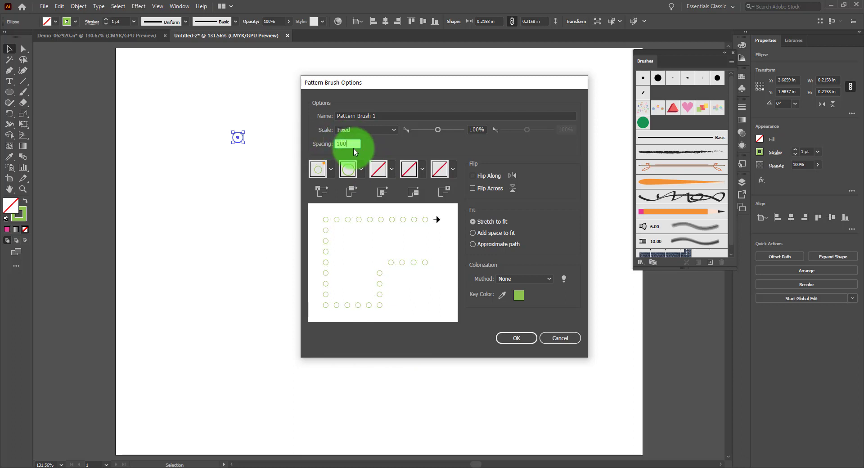
pyautogui.doubleClick(354, 148)
pyautogui.write('0')
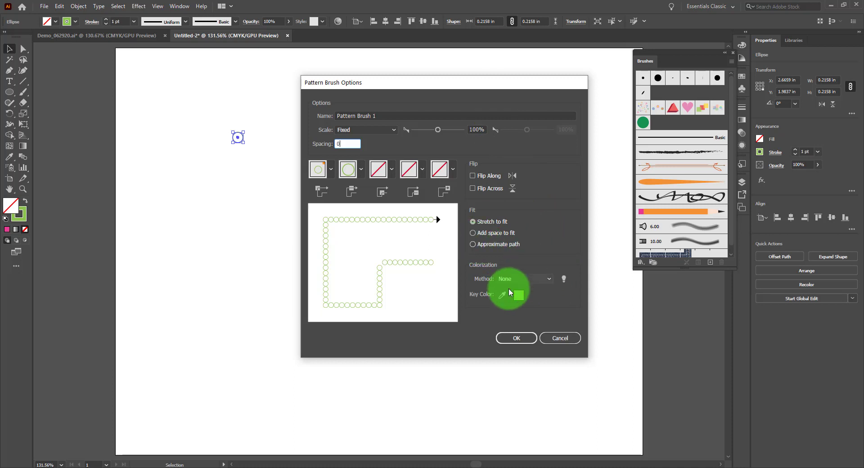
# Step: Compare the Auto-Between, Auto-Centered, Auto-Sliced and Auto-Overlap tiles for the pattern brush's outer corner, and view the remaining tile choices
pyautogui.click(332, 172)
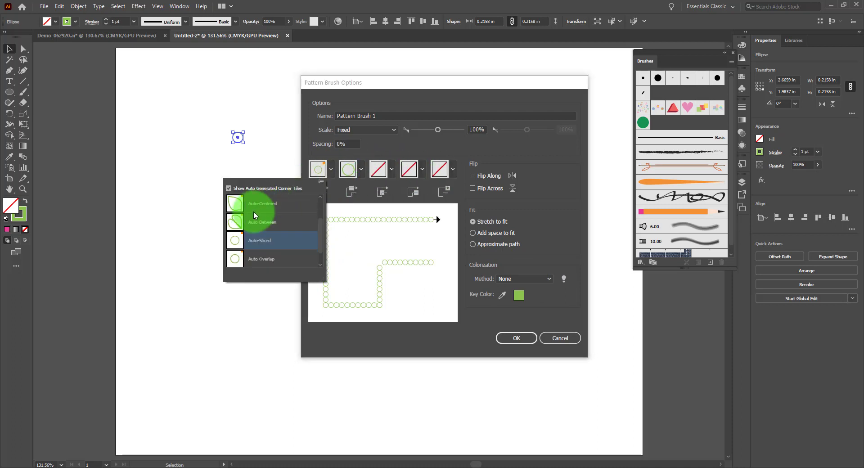
pyautogui.click(240, 223)
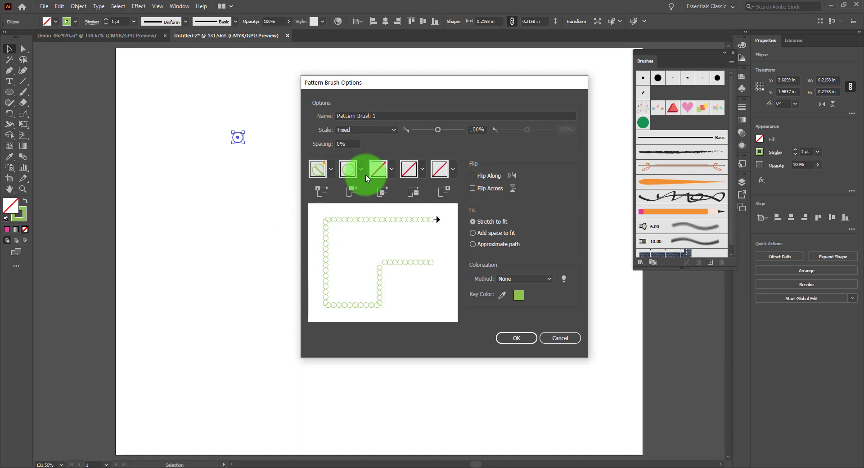
pyautogui.click(331, 172)
pyautogui.click(242, 207)
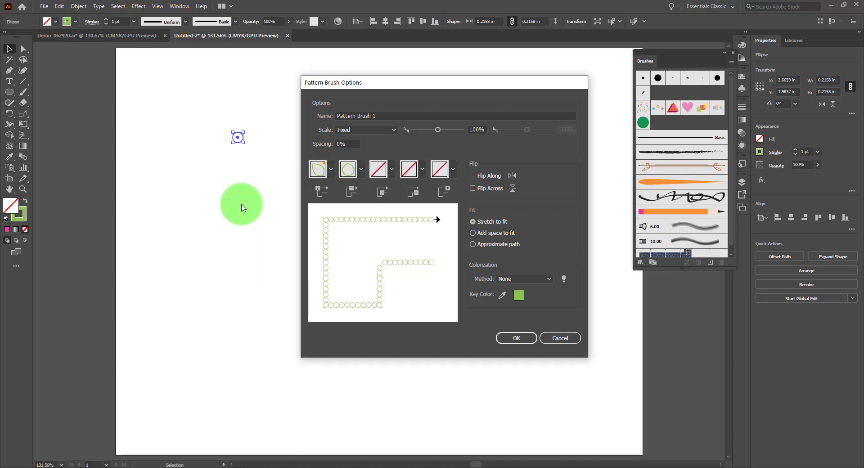
pyautogui.click(323, 174)
pyautogui.click(260, 244)
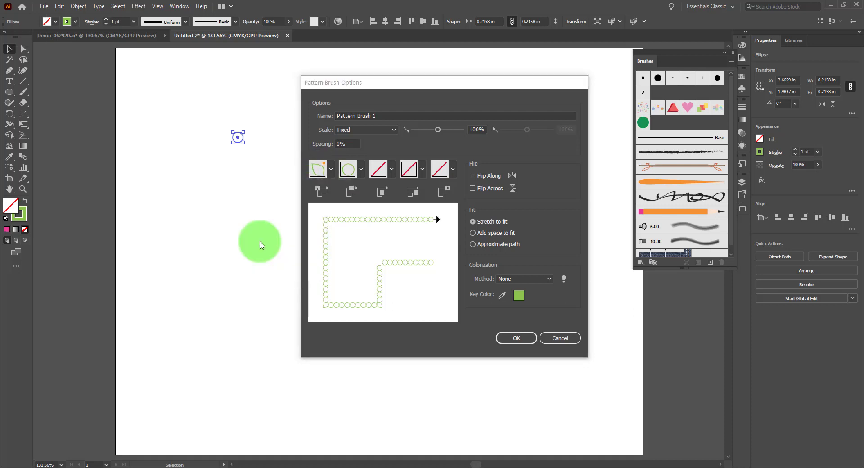
pyautogui.click(332, 169)
pyautogui.click(246, 260)
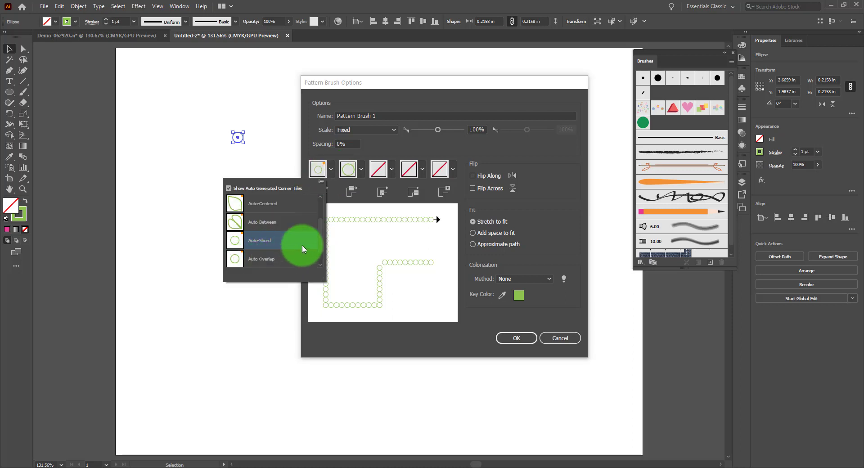
pyautogui.moveTo(320, 244); pyautogui.dragTo(222, 198)
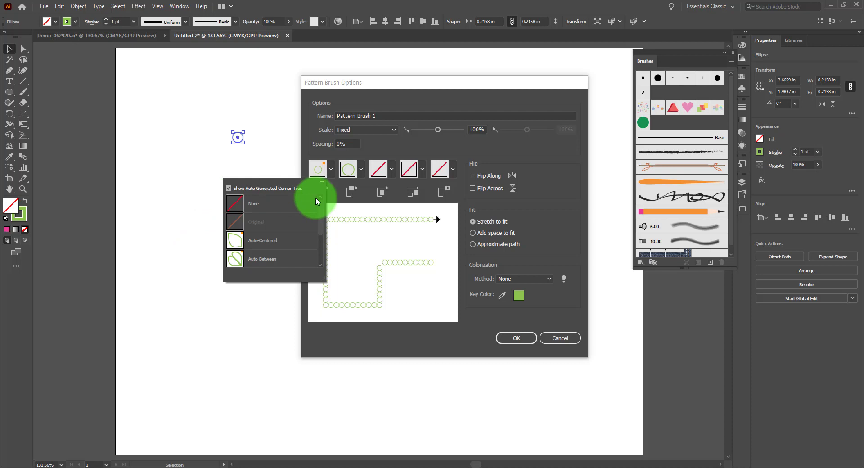
# Step: Check the tile choices for the inner corner and start of the pattern, and create the circle pattern brush
pyautogui.click(378, 168)
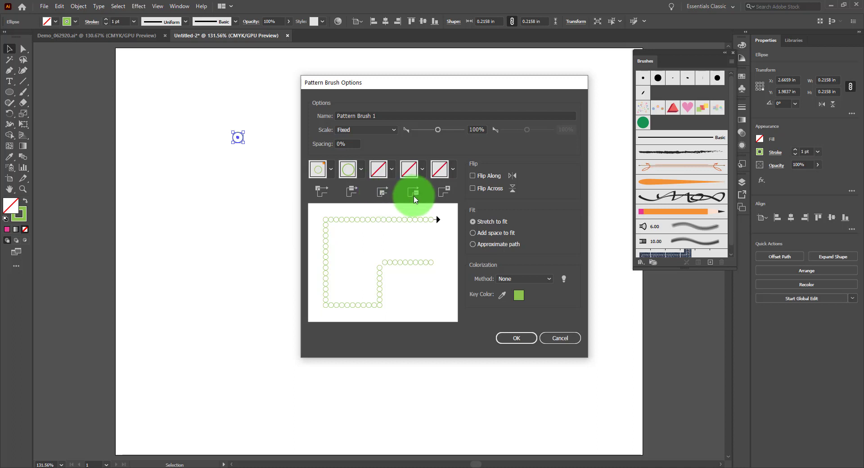
pyautogui.click(422, 169)
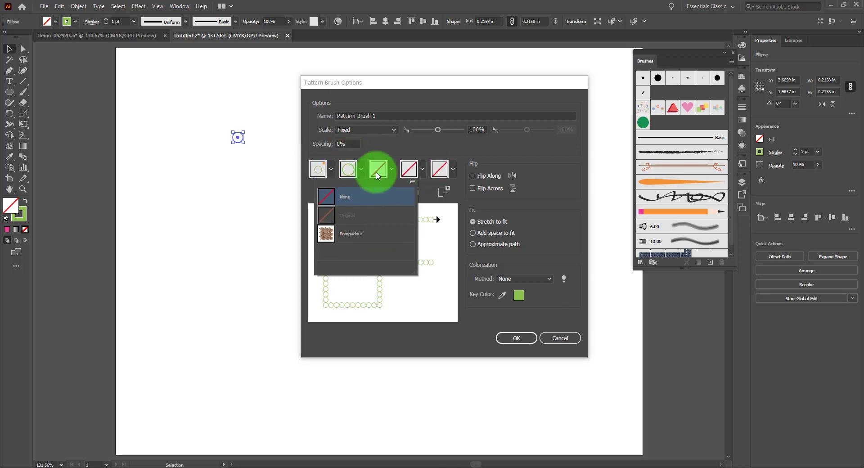
pyautogui.click(409, 149)
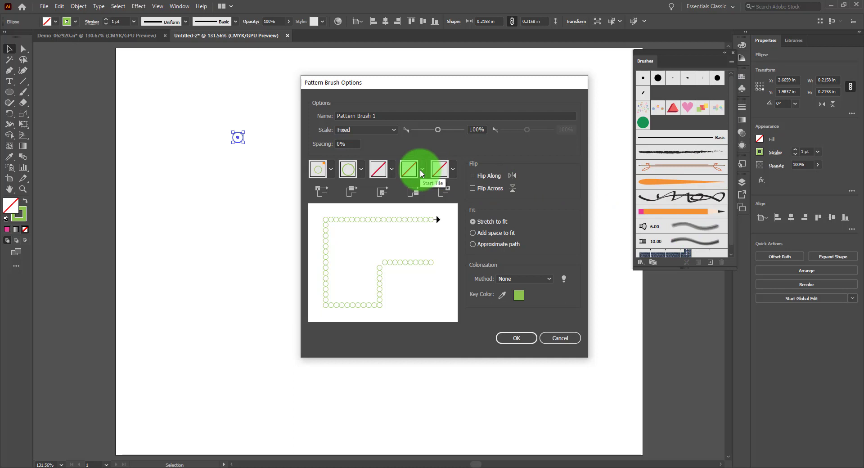
pyautogui.click(516, 339)
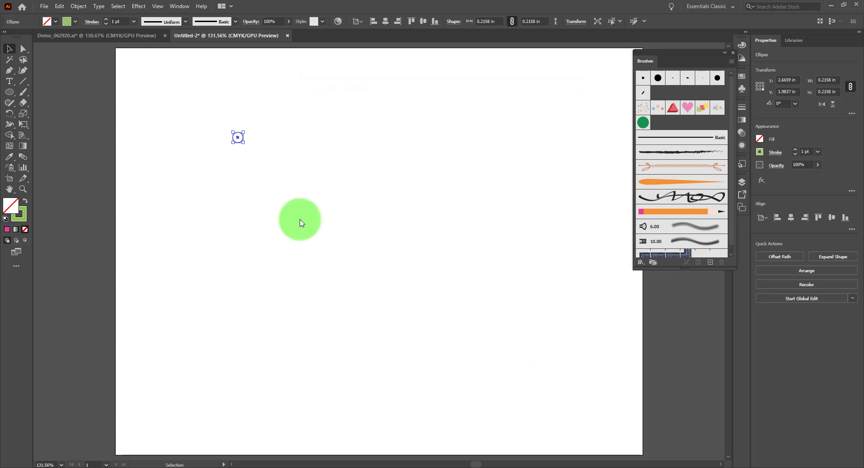
# Step: Paint three test strokes with the circle pattern brush: a looping curve, a jagged descending line and a wavy line near the artboard's upper edge
pyautogui.click(23, 92)
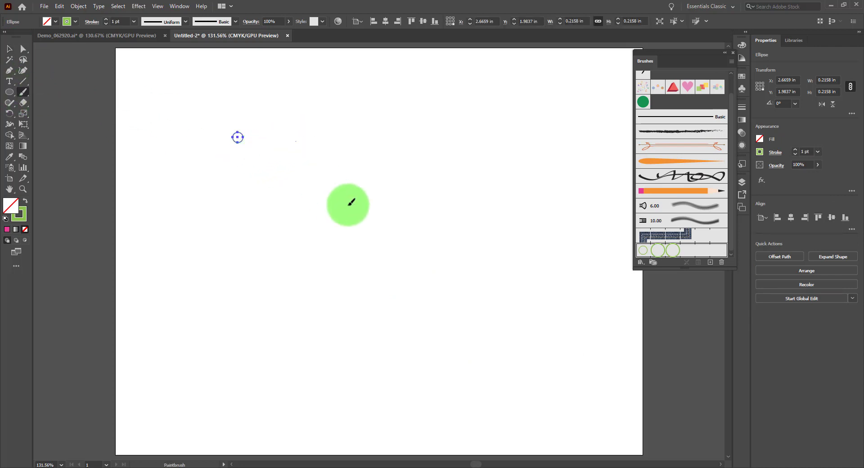
pyautogui.moveTo(296, 142)
pyautogui.mouseDown()
pyautogui.moveTo(411, 129)
pyautogui.moveTo(482, 334)
pyautogui.moveTo(561, 320)
pyautogui.mouseUp()
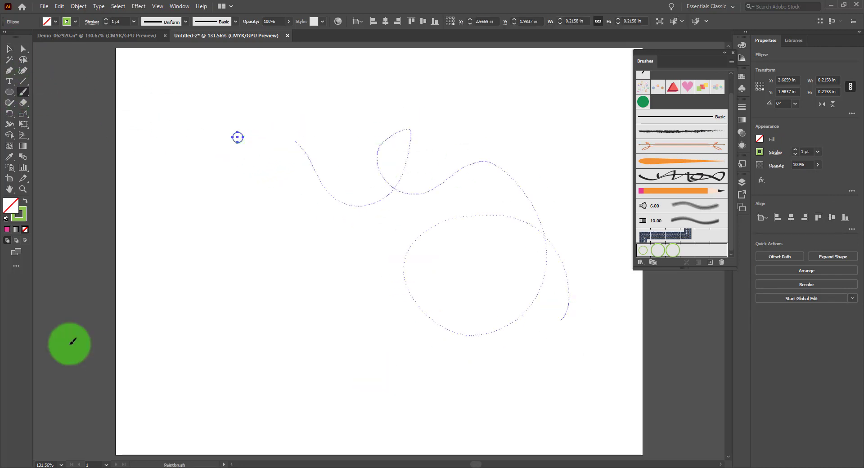
pyautogui.moveTo(224, 223)
pyautogui.mouseDown()
pyautogui.moveTo(242, 277)
pyautogui.moveTo(258, 264)
pyautogui.moveTo(290, 284)
pyautogui.moveTo(404, 382)
pyautogui.mouseUp()
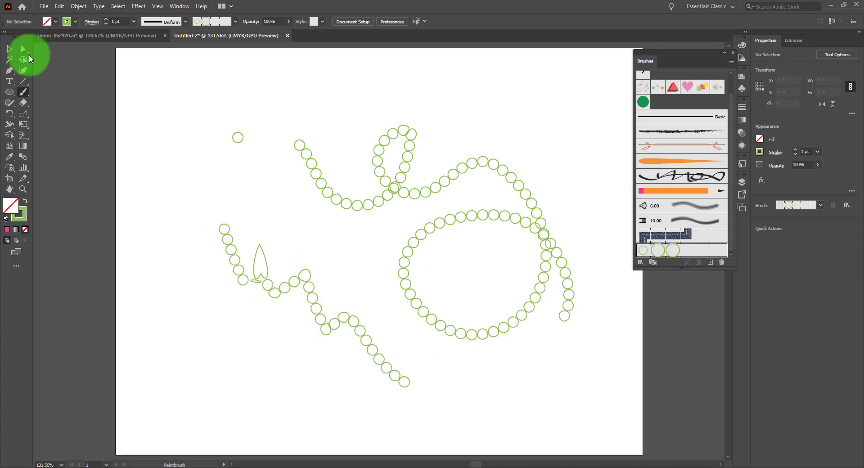
pyautogui.moveTo(322, 99)
pyautogui.mouseDown()
pyautogui.moveTo(333, 107)
pyautogui.moveTo(588, 82)
pyautogui.mouseUp()
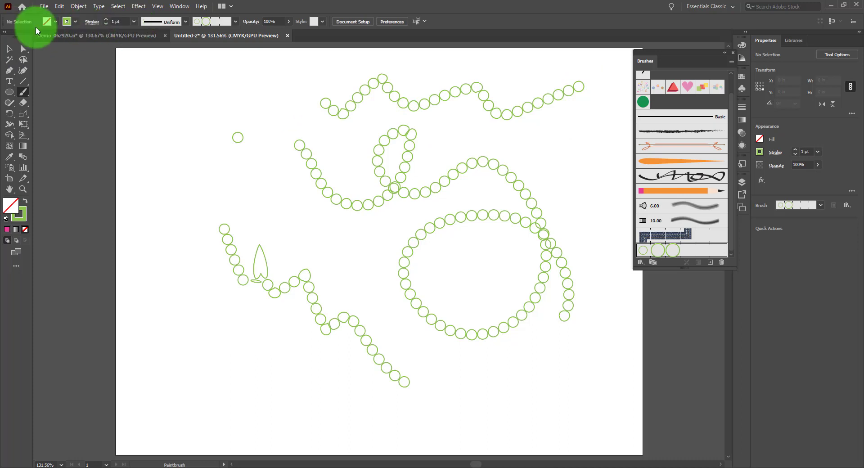
# Step: Select the three painted strokes, test stroke weights of 16 pt and 0.5 pt, set them to 0.25 pt and deselect
pyautogui.click(9, 49)
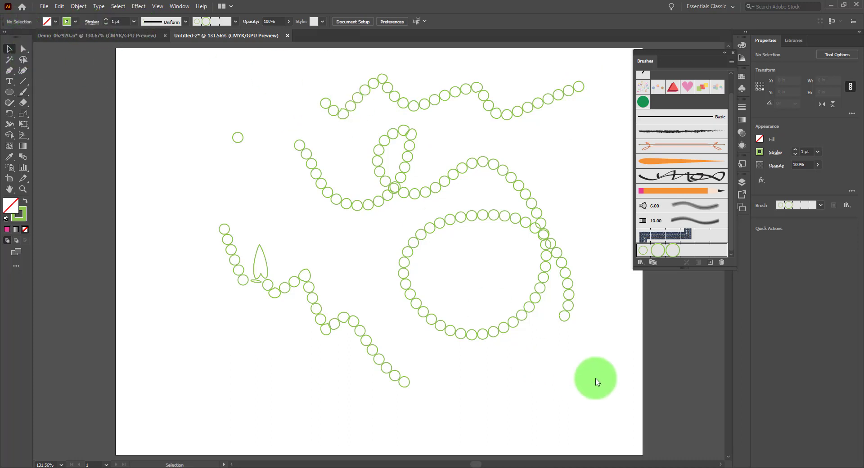
pyautogui.rightClick(508, 186)
pyautogui.moveTo(530, 78)
pyautogui.mouseDown()
pyautogui.moveTo(411, 231)
pyautogui.moveTo(250, 356)
pyautogui.mouseUp()
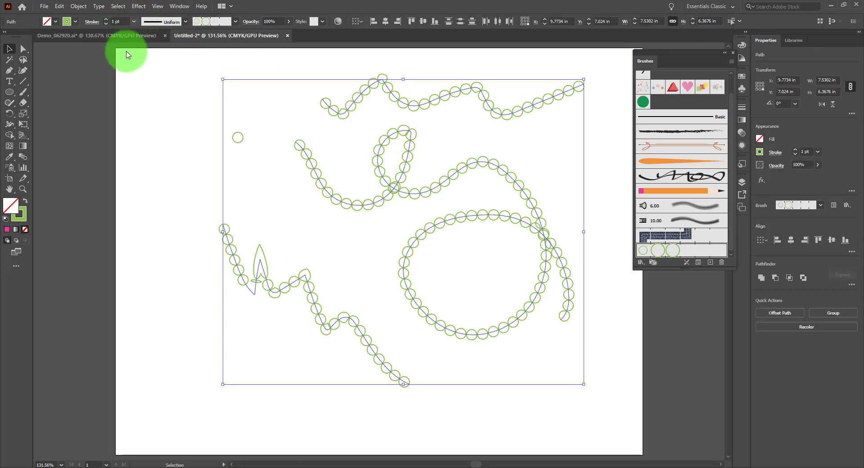
pyautogui.click(134, 21)
pyautogui.click(145, 179)
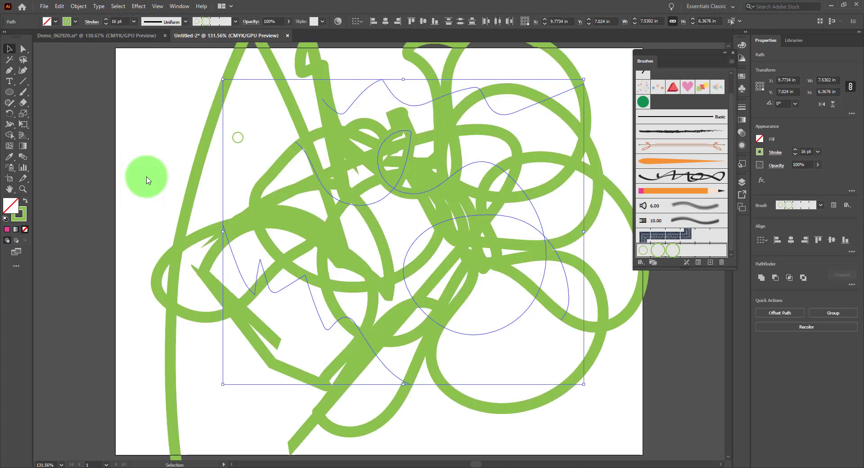
pyautogui.click(133, 21)
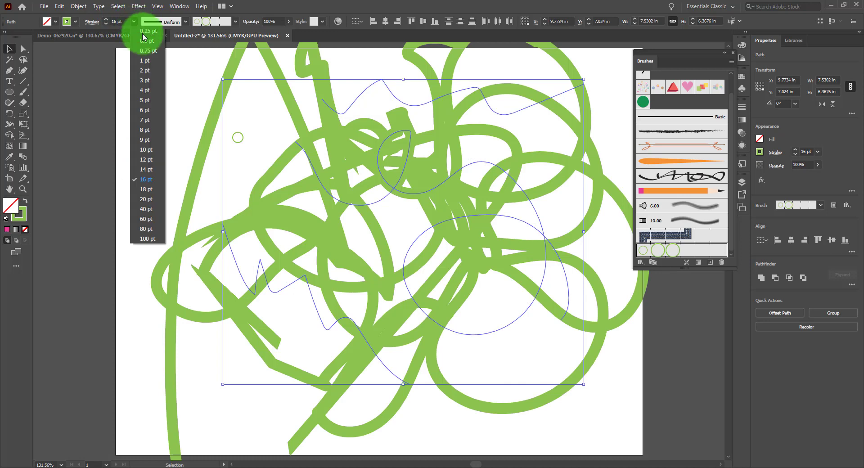
pyautogui.click(142, 44)
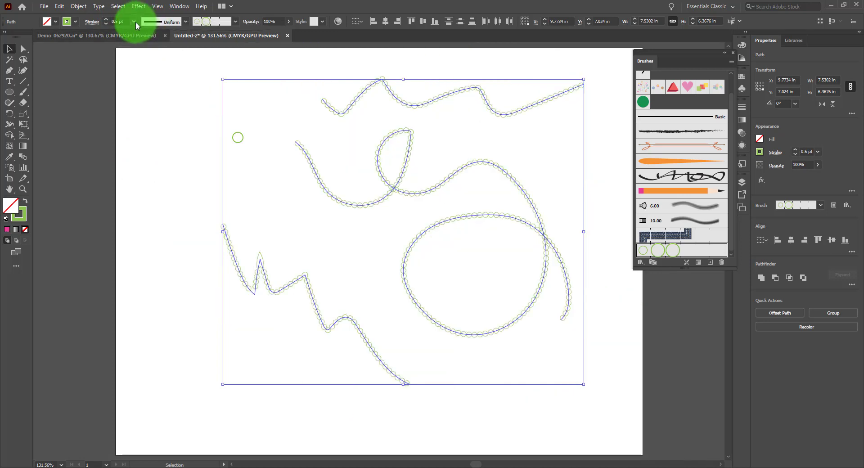
pyautogui.click(134, 22)
pyautogui.click(143, 32)
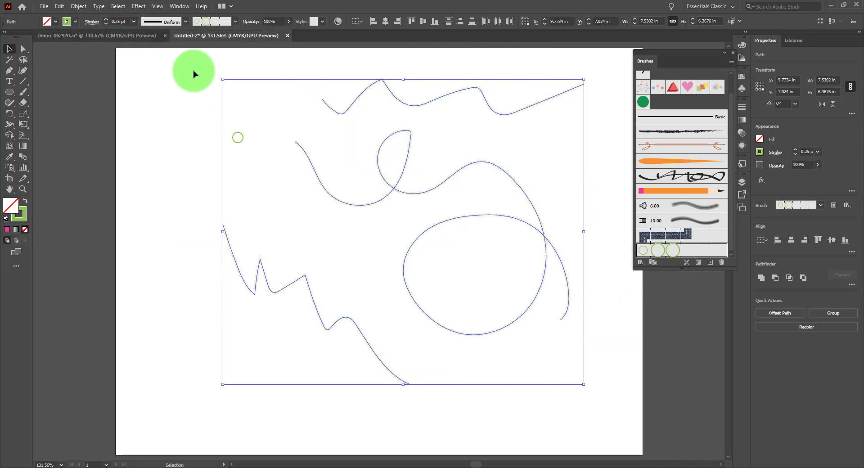
pyautogui.click(195, 75)
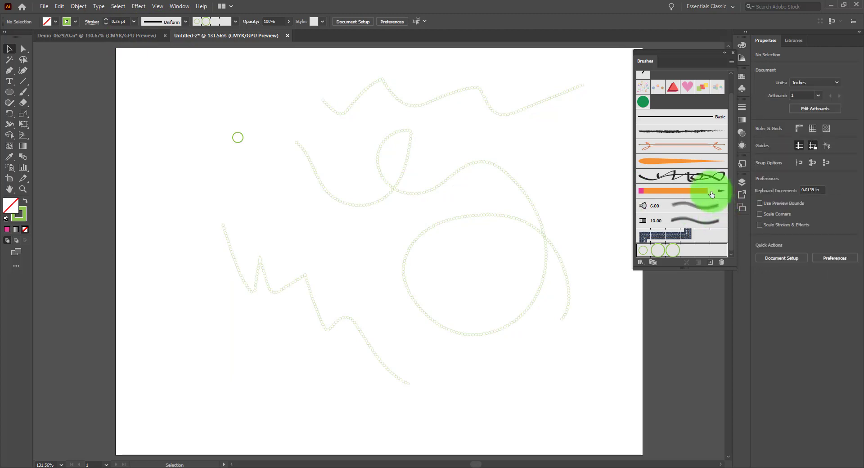
# Step: Place the pencil brush's artwork in the artboard's upper-left area and start a new pattern brush from it
pyautogui.moveTo(712, 195); pyautogui.dragTo(236, 84)
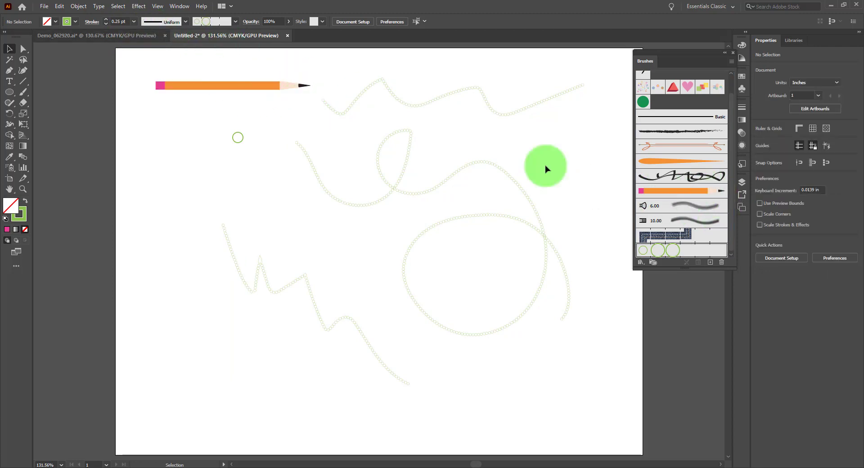
pyautogui.moveTo(206, 59)
pyautogui.mouseDown()
pyautogui.moveTo(255, 103)
pyautogui.moveTo(307, 122)
pyautogui.mouseUp()
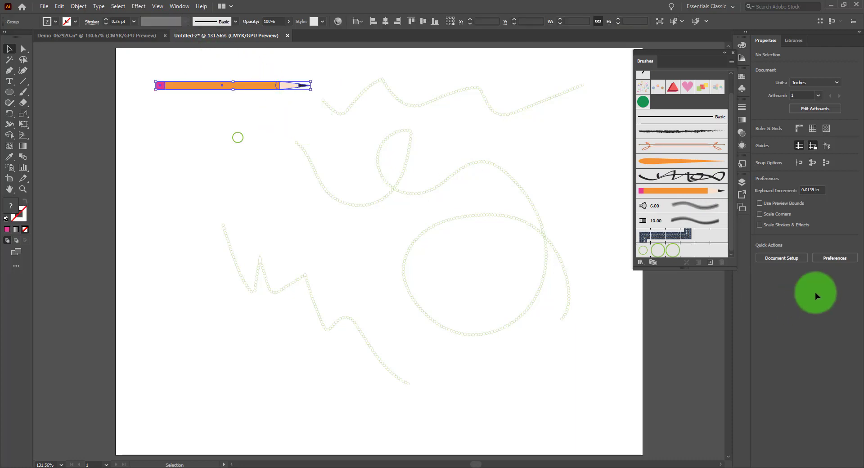
pyautogui.click(710, 262)
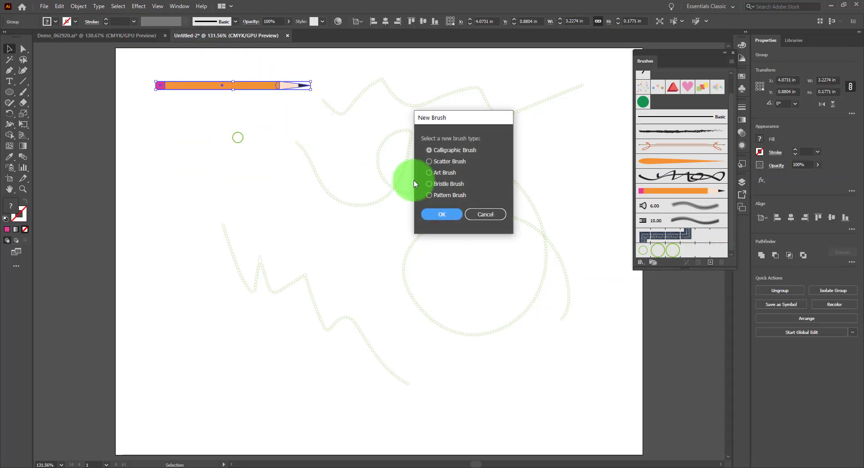
pyautogui.click(440, 213)
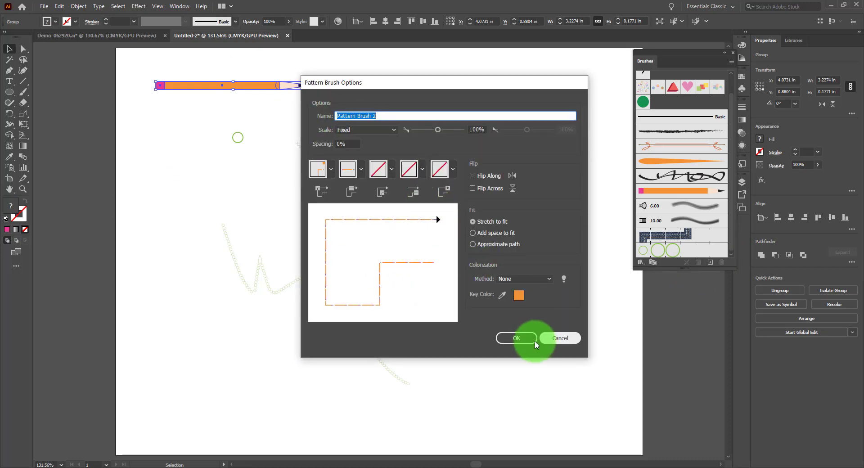
# Step: Set the pencil pattern brush's fixed scale to 25%, choose a colorization method, create the brush and deselect the artwork
pyautogui.click(364, 134)
pyautogui.click(476, 129)
pyautogui.click(477, 129)
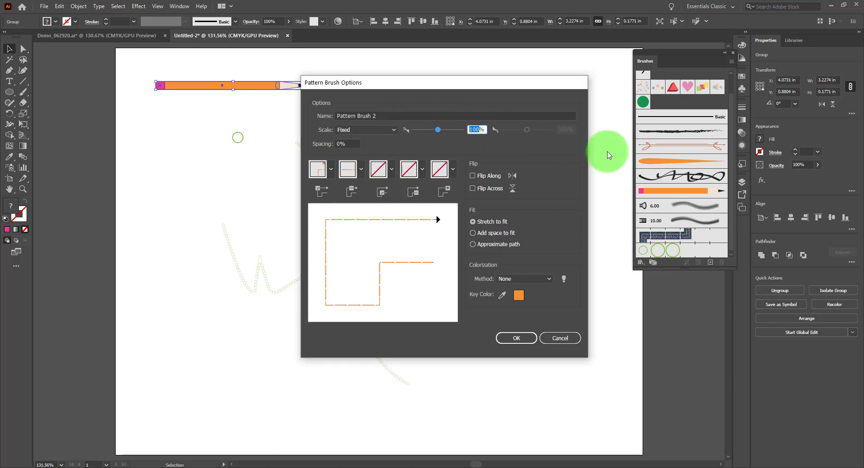
pyautogui.write('5')
pyautogui.press('BackSpace')
pyautogui.write('25')
pyautogui.click(541, 279)
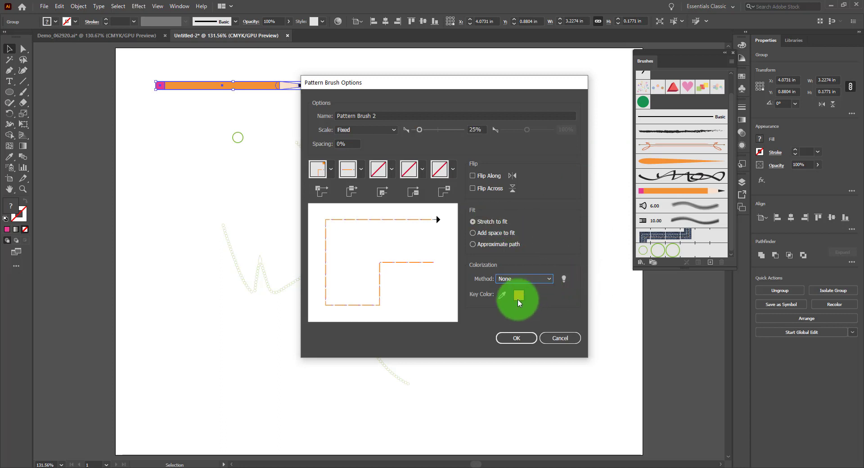
pyautogui.click(516, 338)
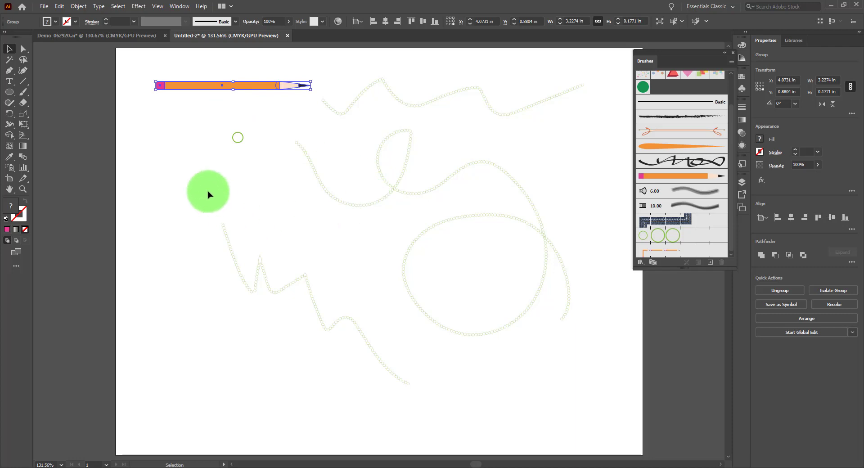
pyautogui.click(208, 192)
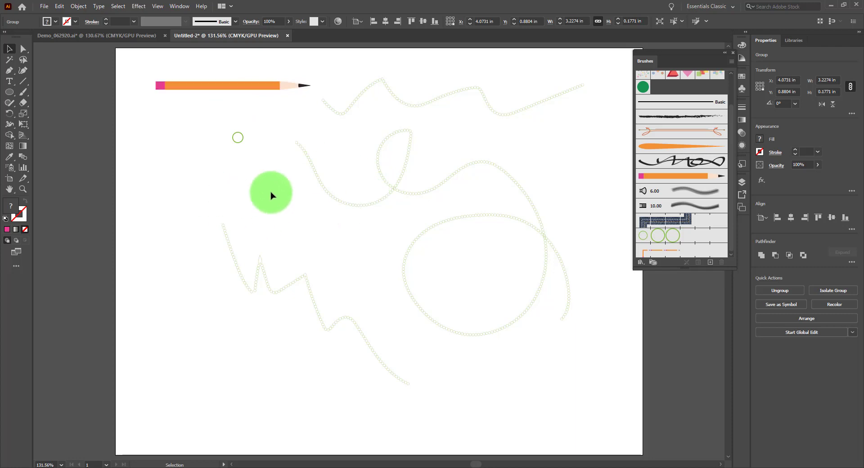
# Step: Apply the pencil pattern brush to the looping stroke, test weights of 8 pt and 4 pt, set it to 2 pt and deselect
pyautogui.click(319, 182)
pyautogui.click(671, 252)
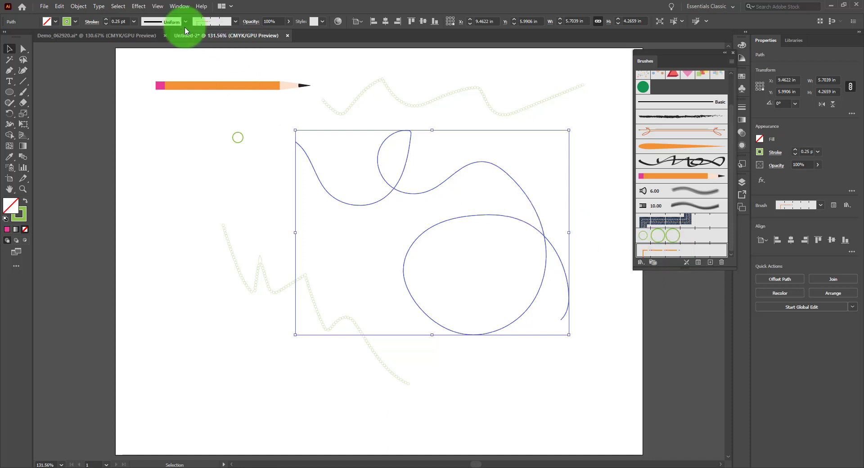
pyautogui.click(132, 21)
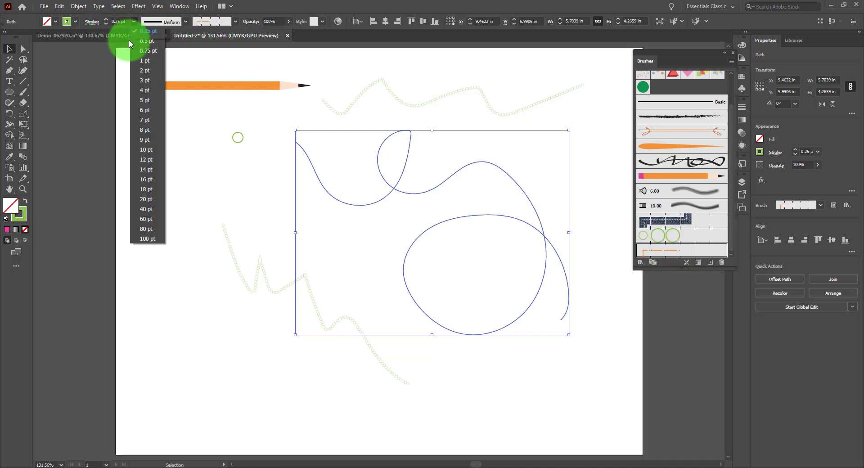
pyautogui.click(147, 126)
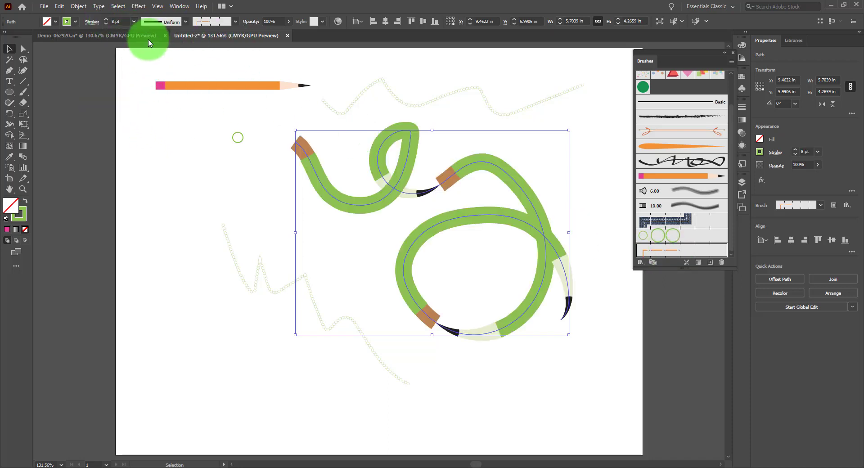
pyautogui.click(134, 21)
pyautogui.click(136, 88)
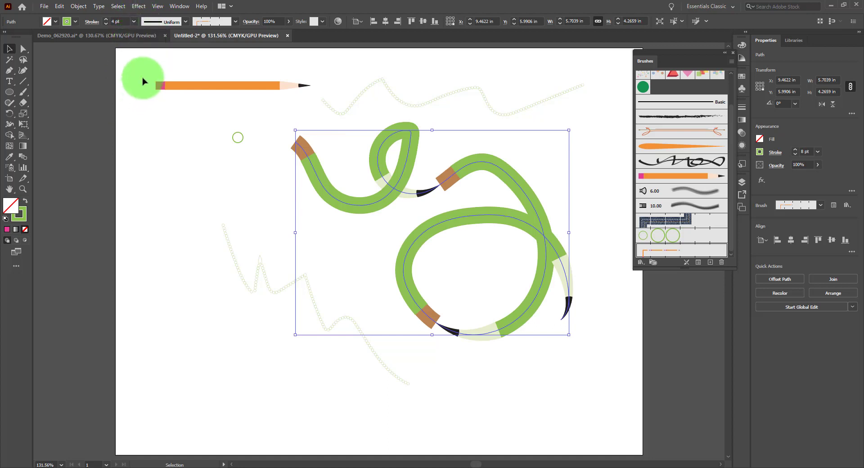
pyautogui.click(134, 21)
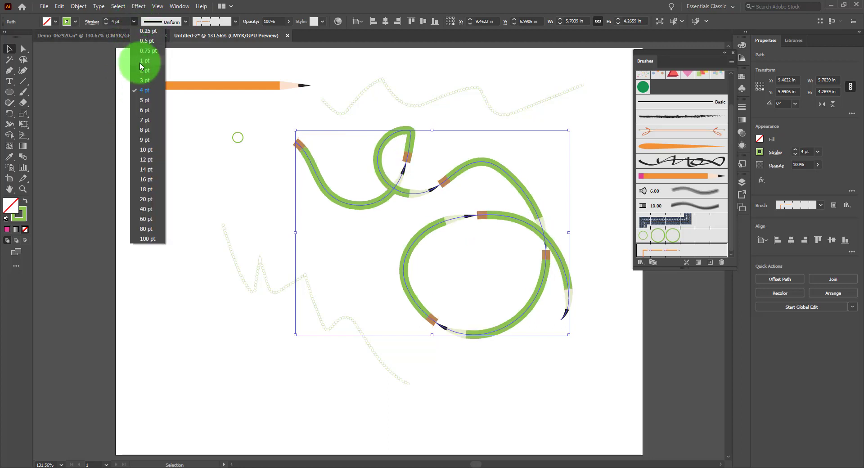
pyautogui.click(136, 69)
pyautogui.click(617, 340)
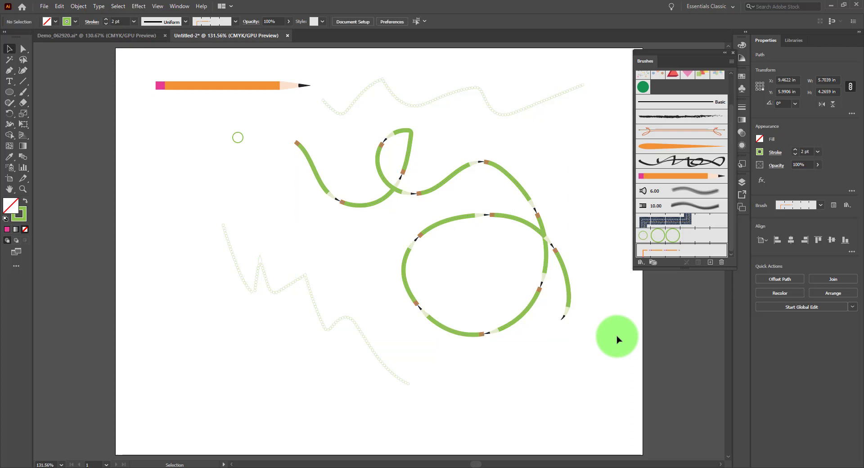